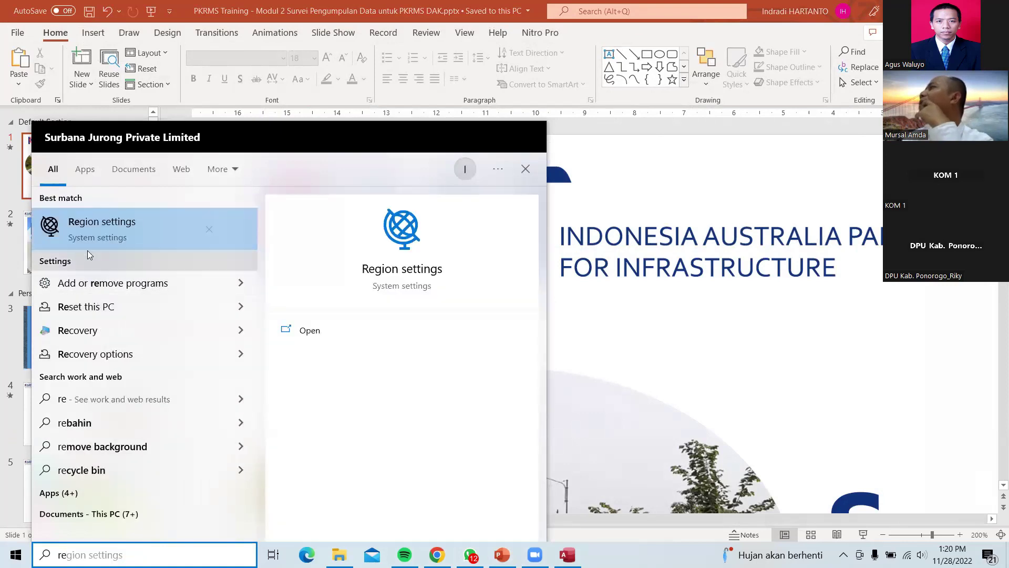
Set the number of digits after the decimal to 3 in the Windows regional number format, confirm it, and close the region windows.
{"action": "left_click", "coordinate": [87, 238]}
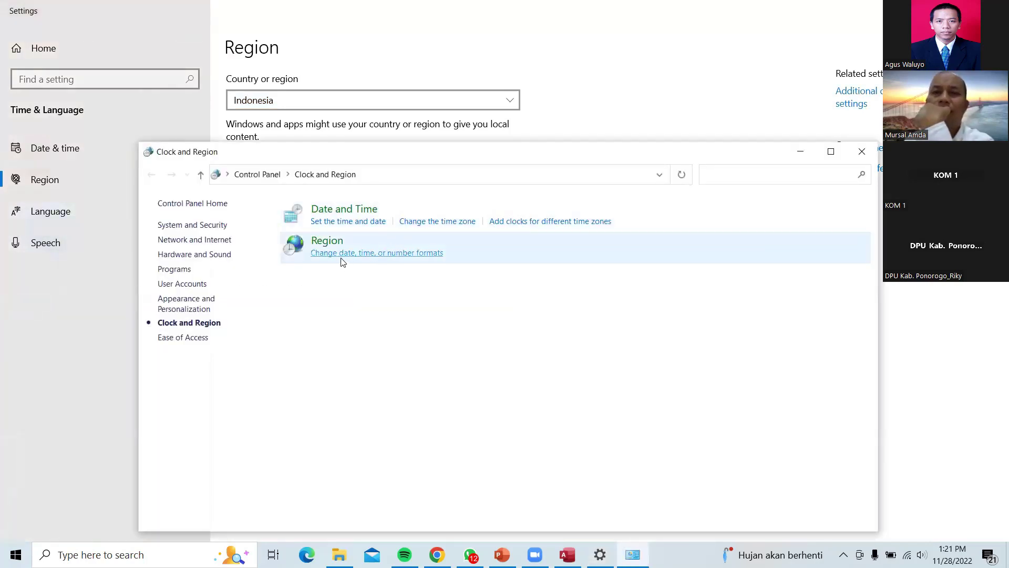
{"action": "left_click", "coordinate": [386, 253]}
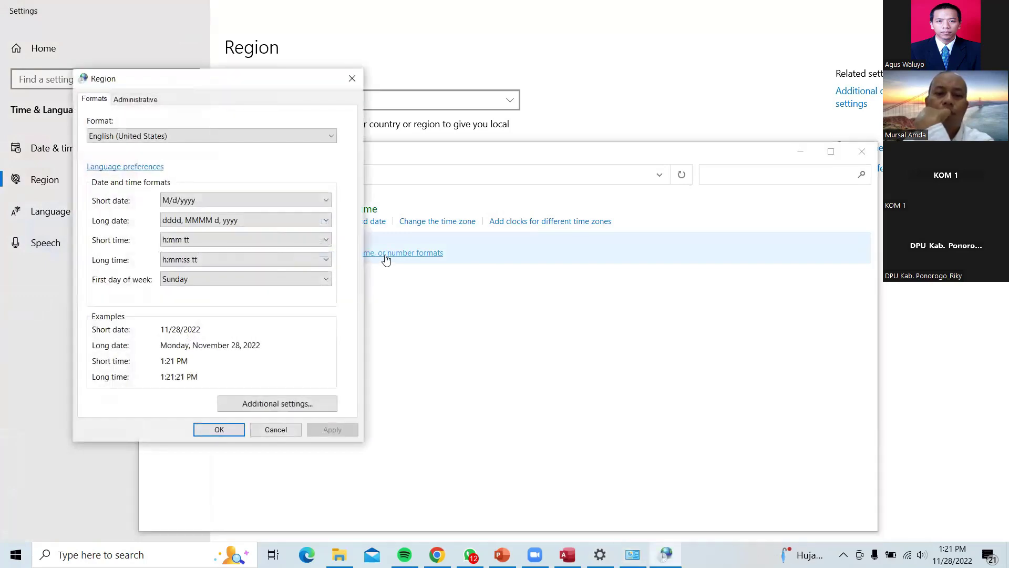
{"action": "left_click", "coordinate": [275, 403]}
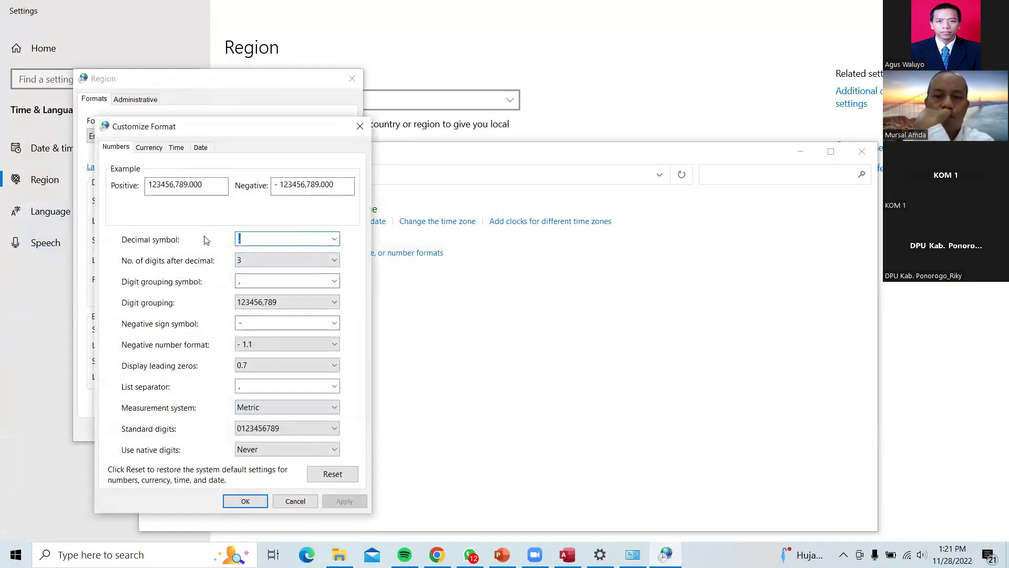
{"action": "left_click", "coordinate": [307, 264]}
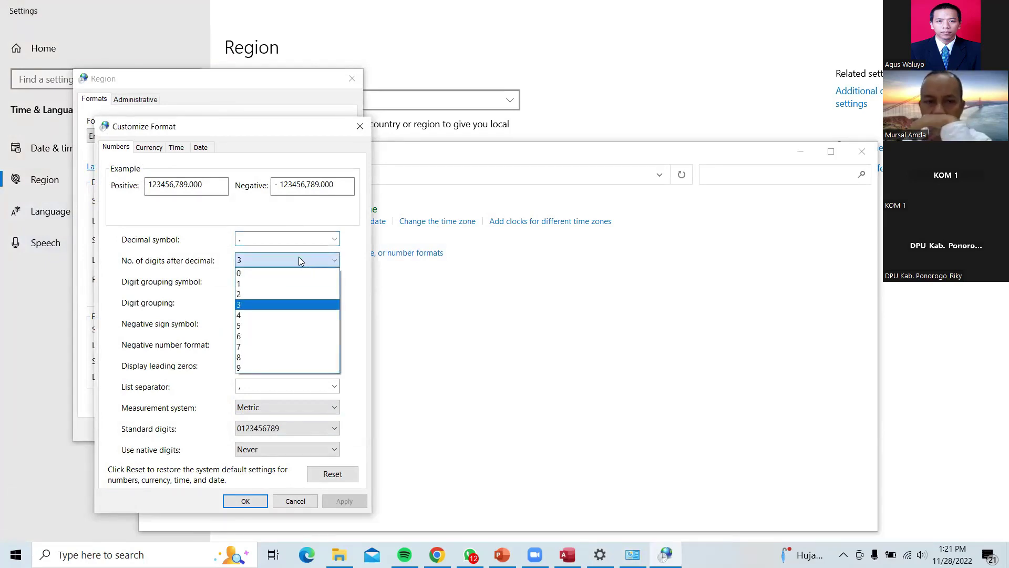
{"action": "left_click", "coordinate": [266, 306]}
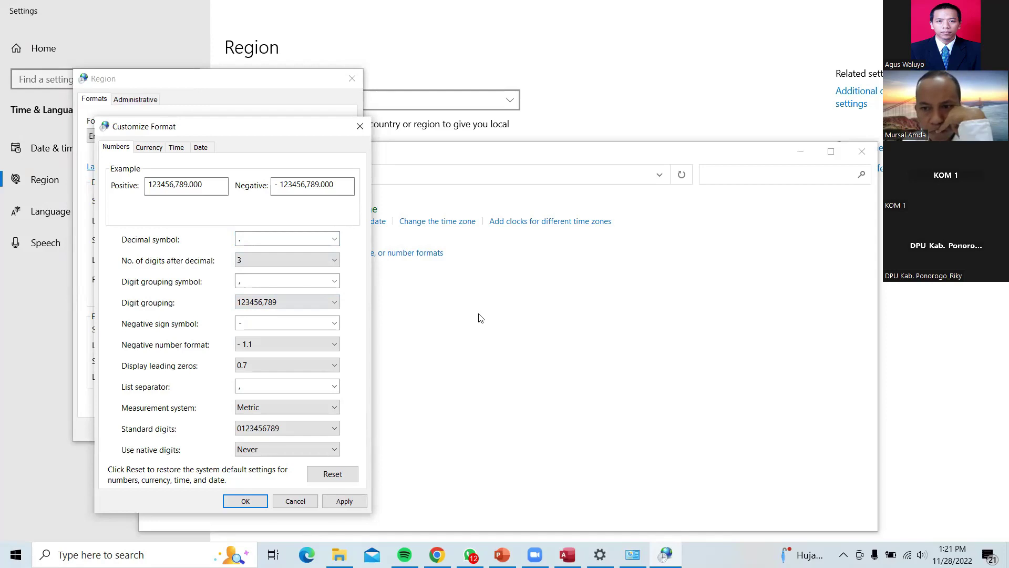
{"action": "left_click", "coordinate": [257, 502]}
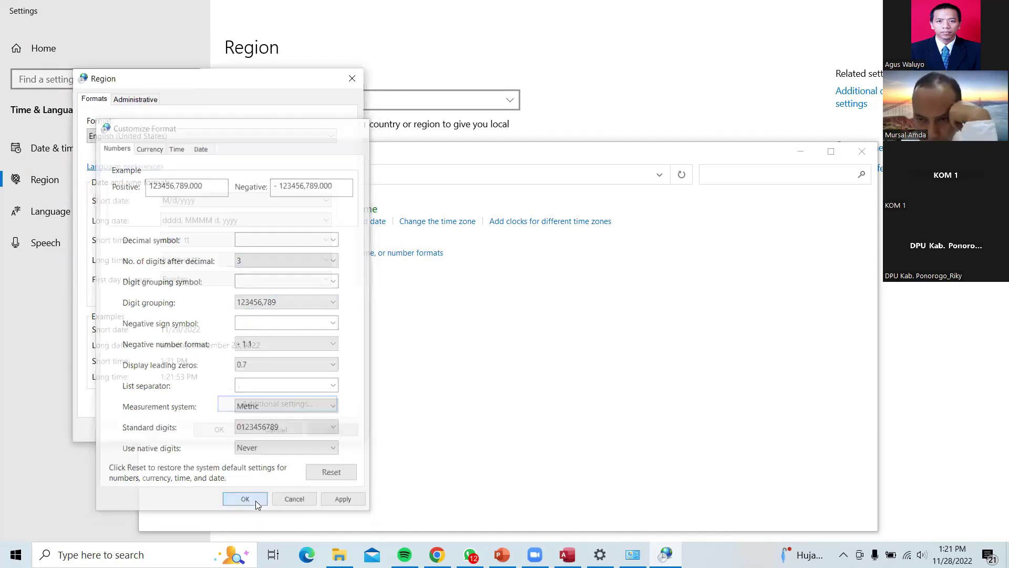
{"action": "left_click", "coordinate": [352, 79]}
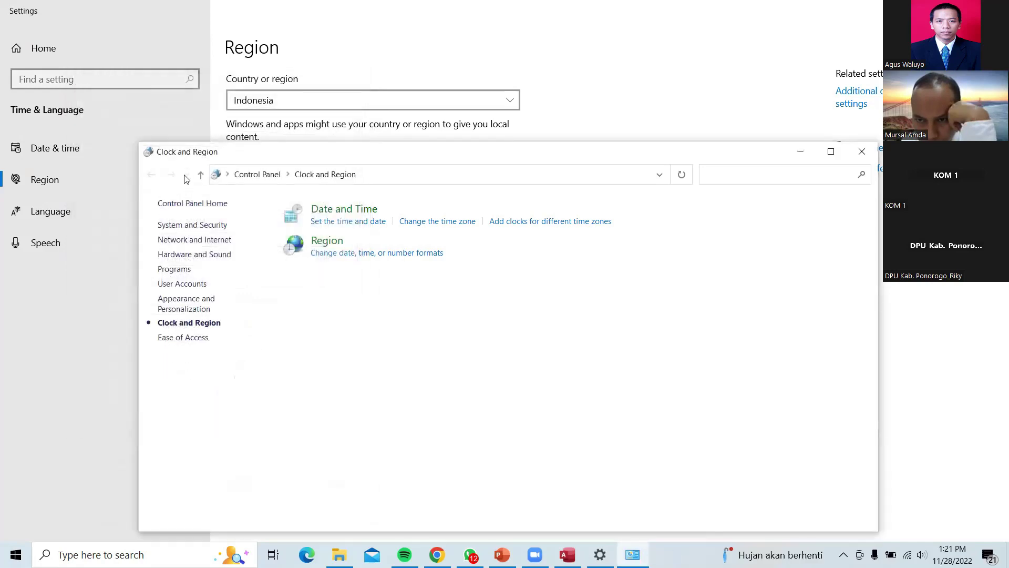
{"action": "left_click", "coordinate": [862, 152]}
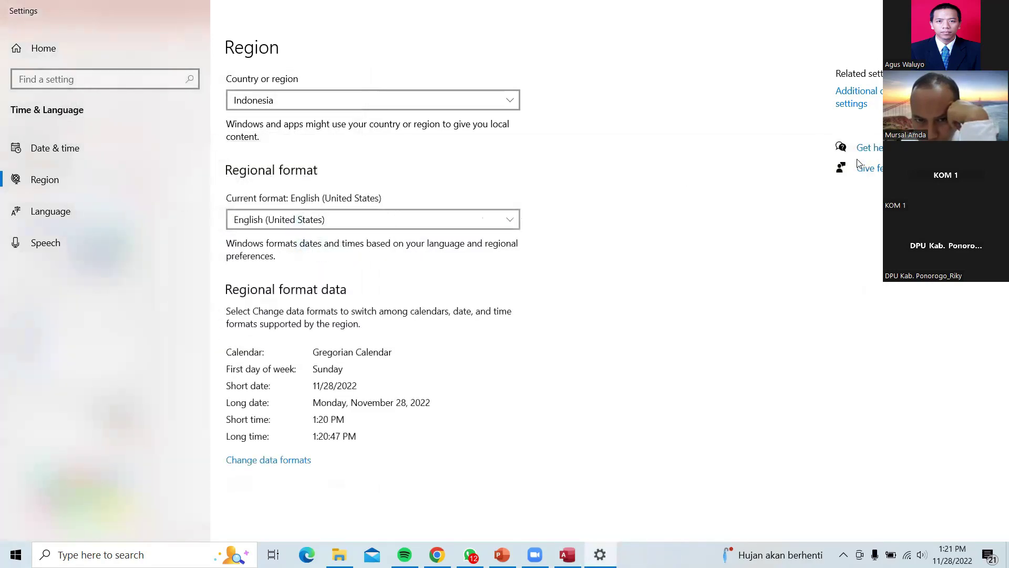
{"action": "key", "text": "alt+F4"}
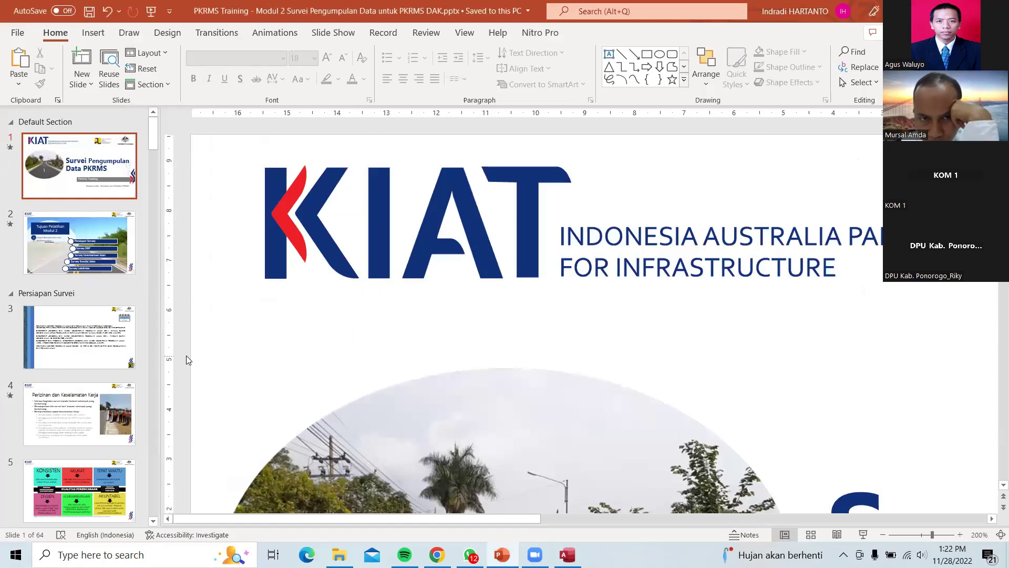
Show slide 2, Tujuan Pelatihan Modul 2, as a full-screen slide show and return to the editing view.
{"action": "left_click", "coordinate": [70, 247]}
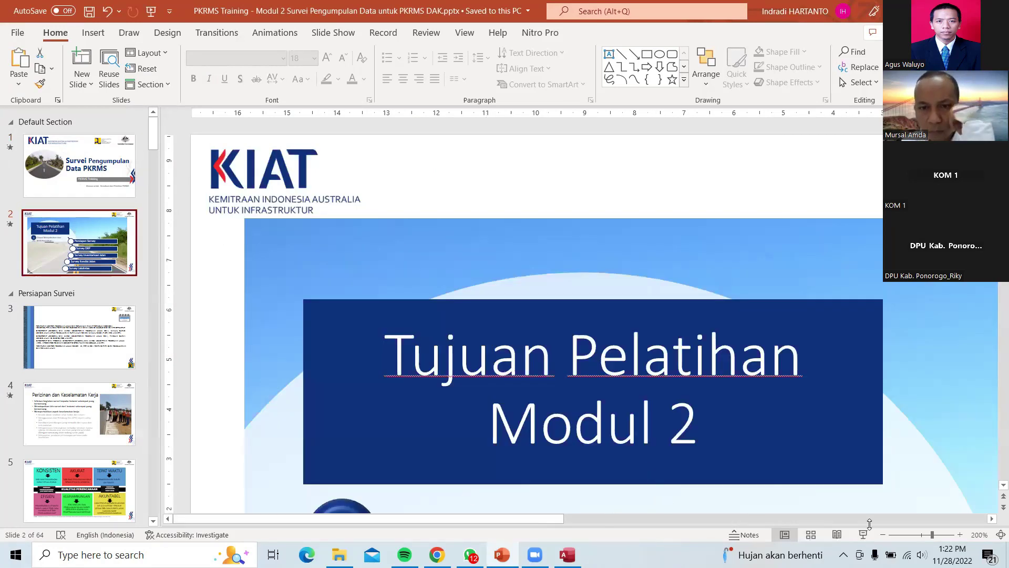
{"action": "left_click", "coordinate": [864, 534]}
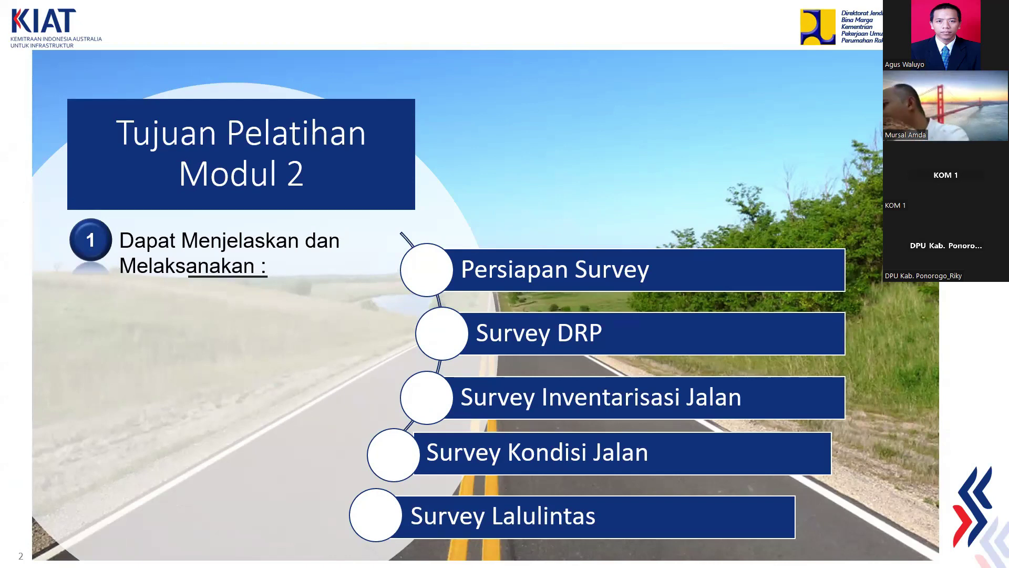
{"action": "key", "text": "Escape"}
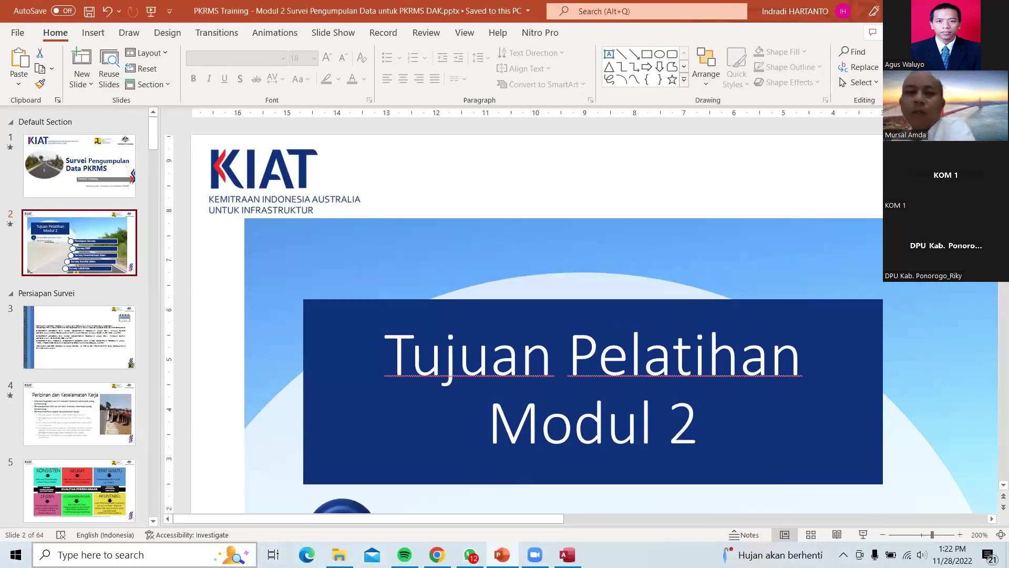
Reopen the Windows region settings, examine the decimal and digit grouping options of the number format, and close everything without changes.
{"action": "key", "text": "super+s"}
{"action": "type", "text": "re"}
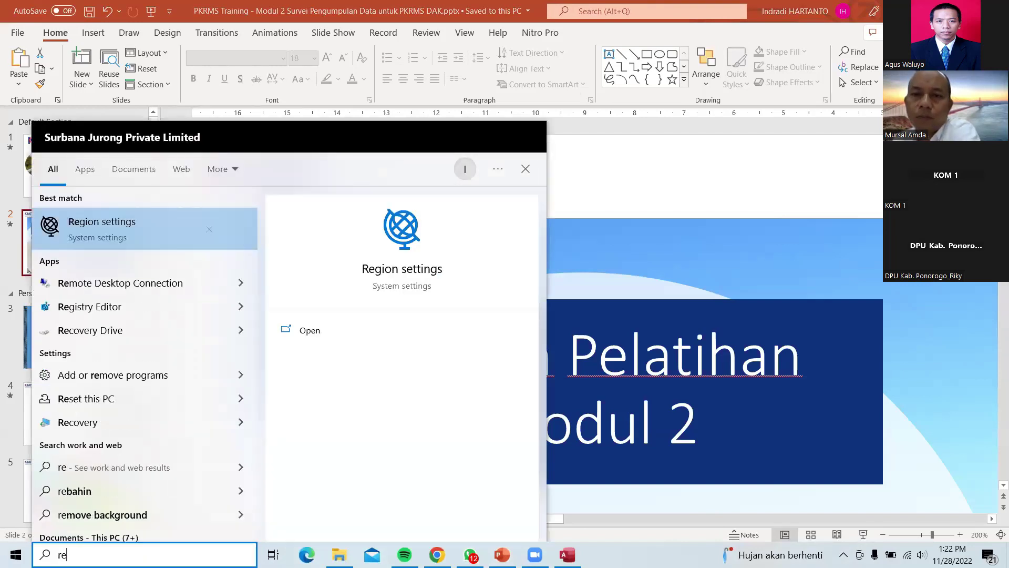
{"action": "left_click", "coordinate": [149, 230]}
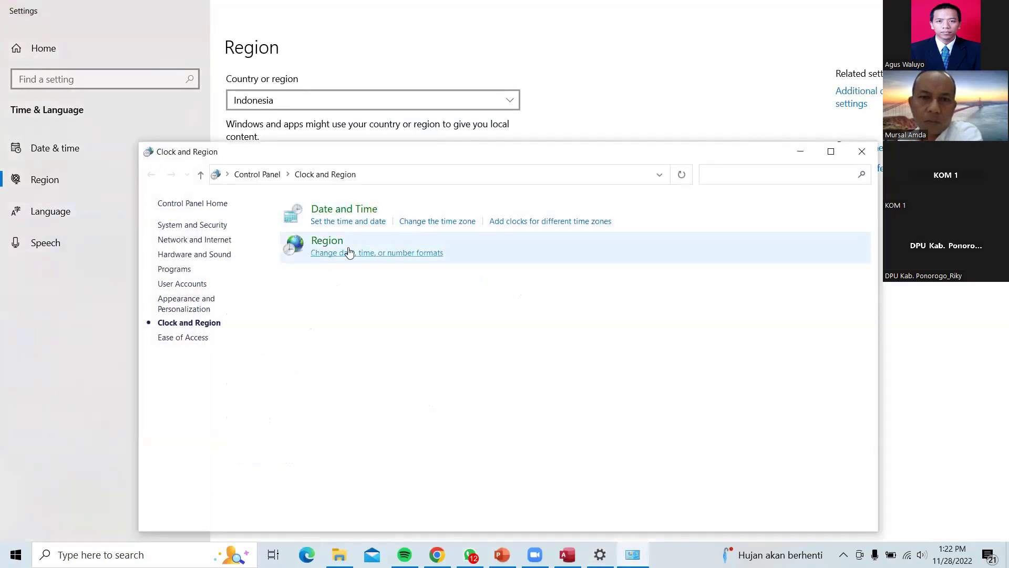
{"action": "left_click", "coordinate": [410, 254]}
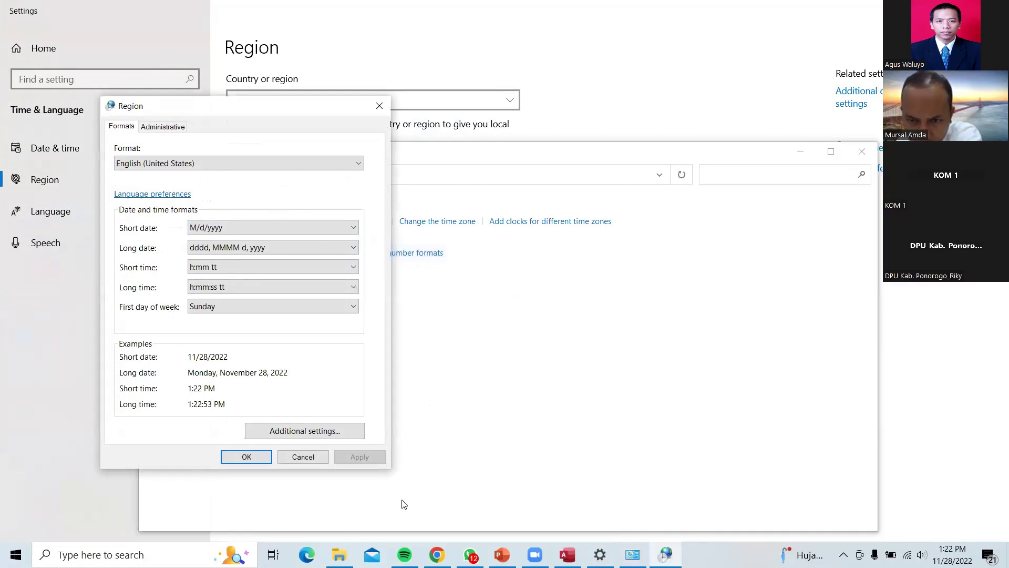
{"action": "left_click", "coordinate": [304, 430]}
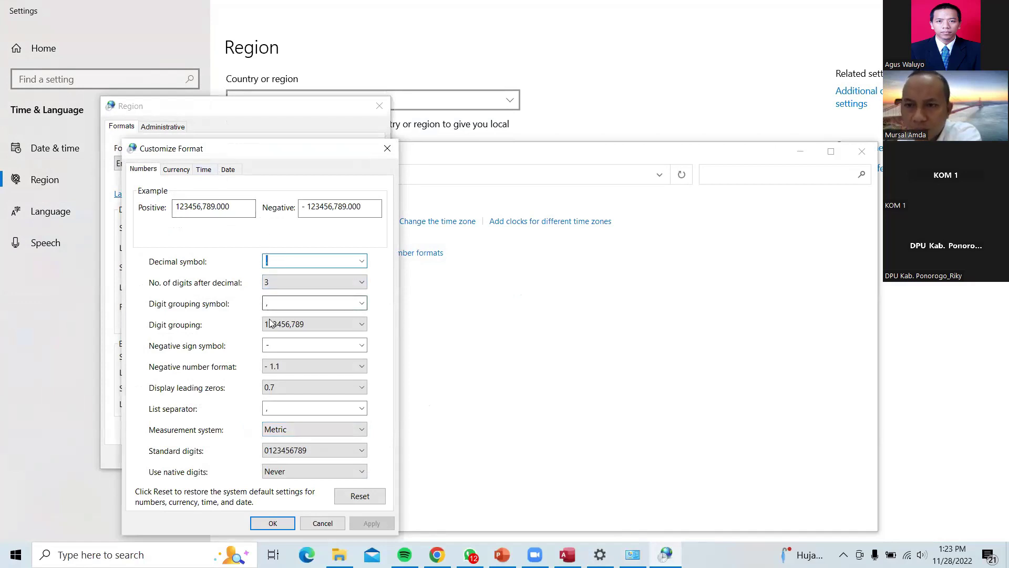
{"action": "left_click", "coordinate": [527, 314]}
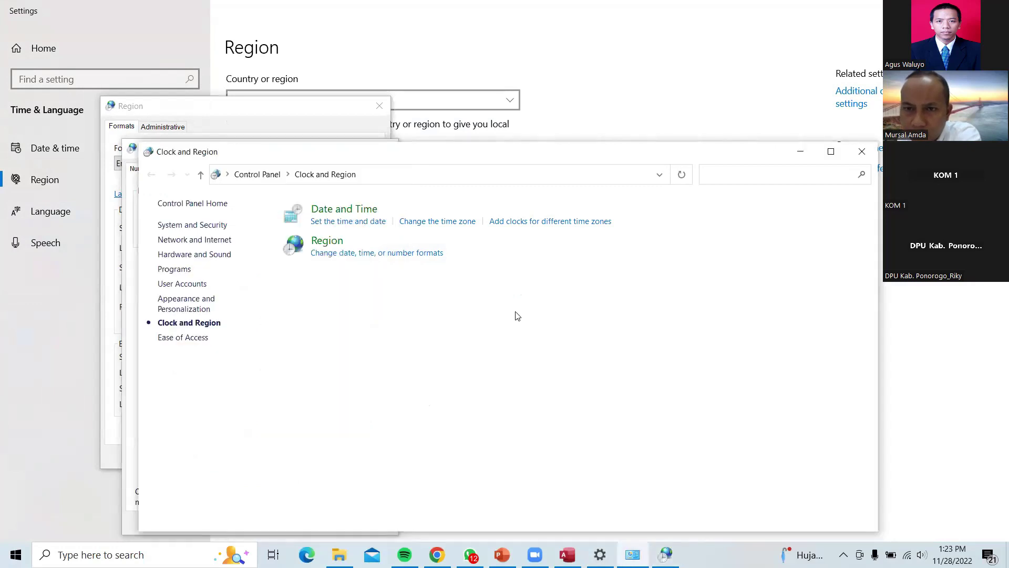
{"action": "left_click", "coordinate": [412, 255]}
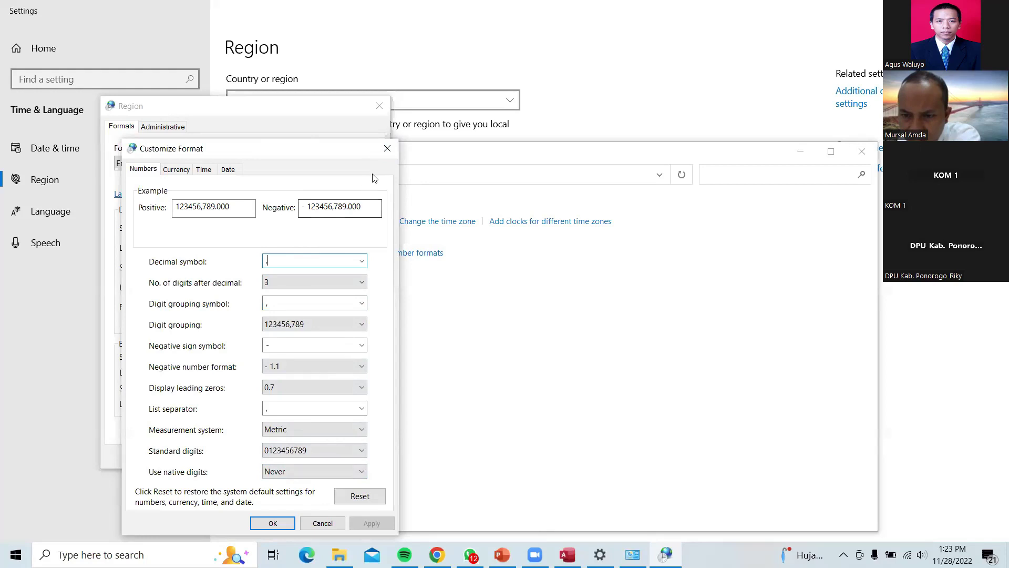
{"action": "left_click", "coordinate": [387, 148]}
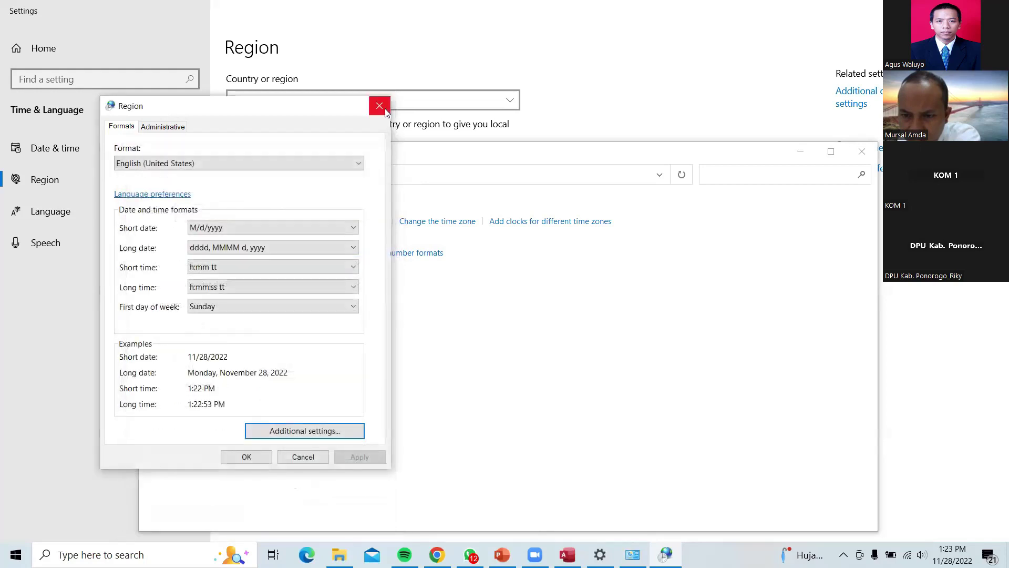
{"action": "left_click", "coordinate": [385, 111]}
{"action": "left_click", "coordinate": [875, 155]}
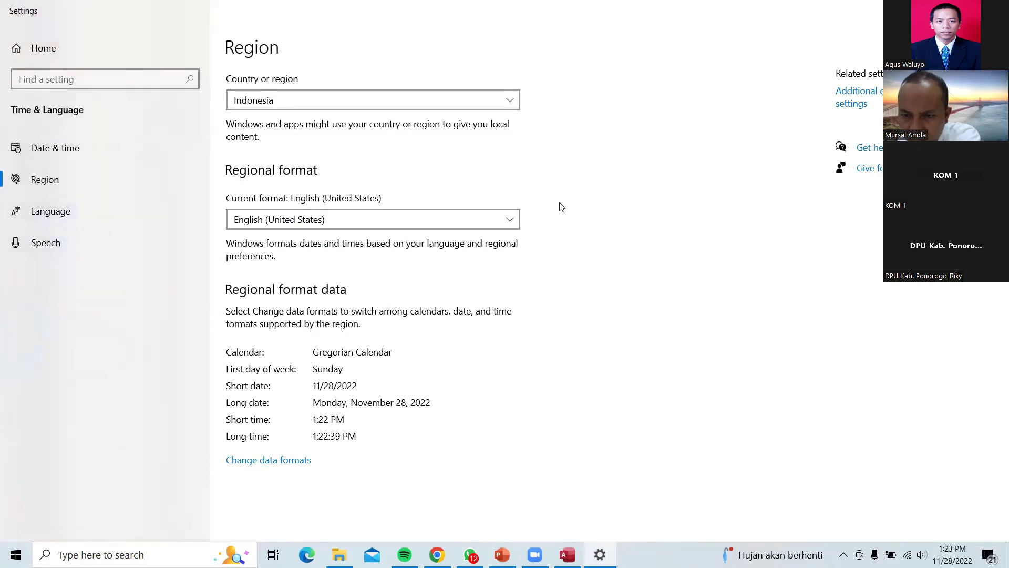
{"action": "key", "text": "alt+F4"}
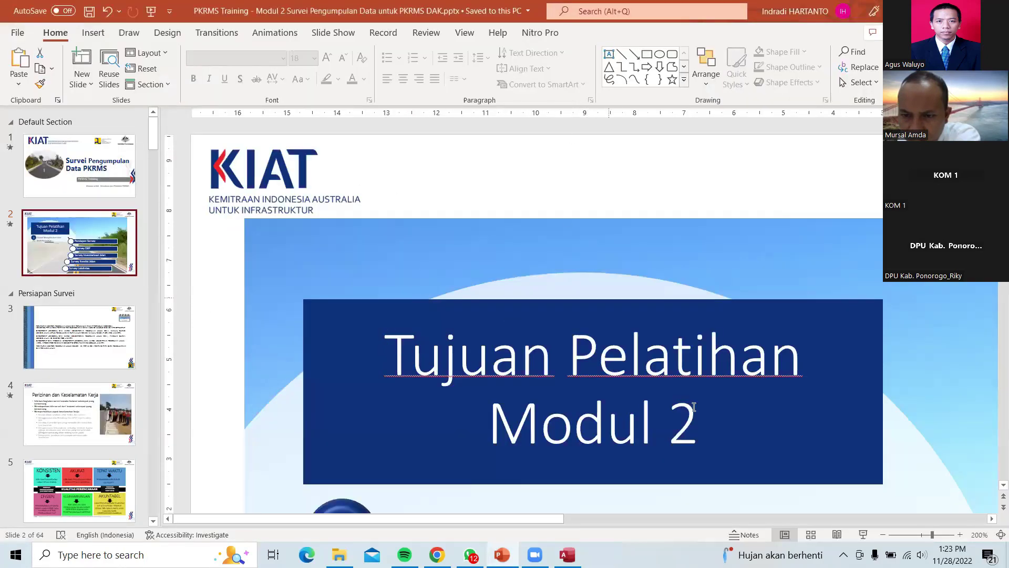
Zoom the slide view out to 98% and display slide 1 of the presentation.
{"action": "left_click", "coordinate": [921, 535]}
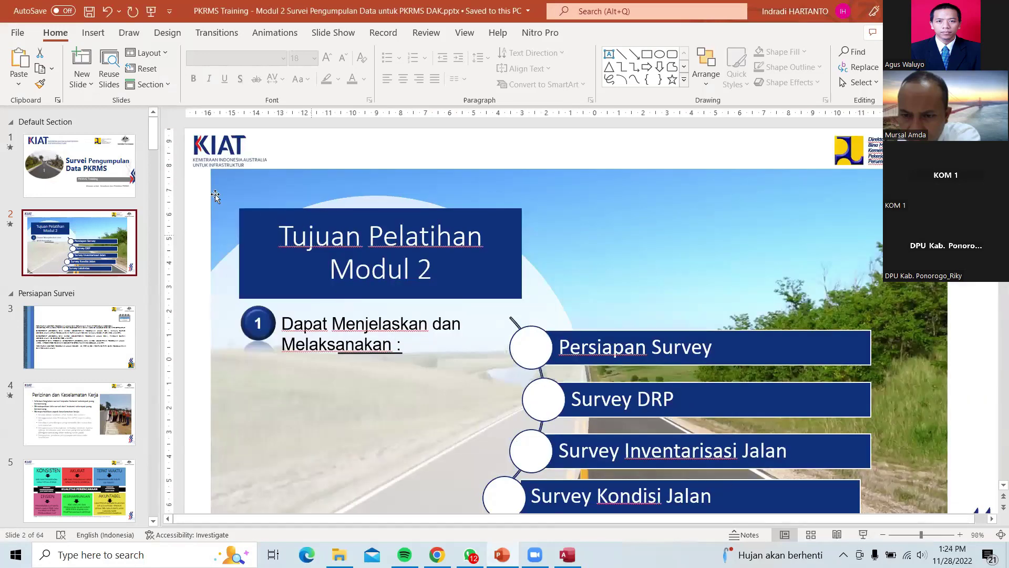
{"action": "left_click", "coordinate": [103, 173]}
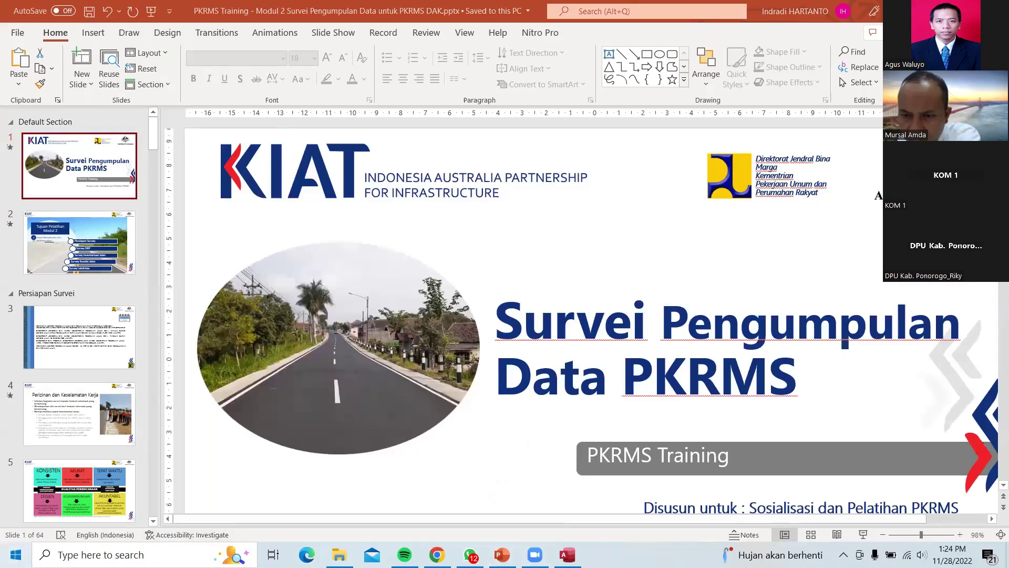
Open Windows Settings and examine the Time & Language region page and its calendar, date and time data formats.
{"action": "left_click", "coordinate": [16, 555]}
{"action": "right_click", "coordinate": [15, 555]}
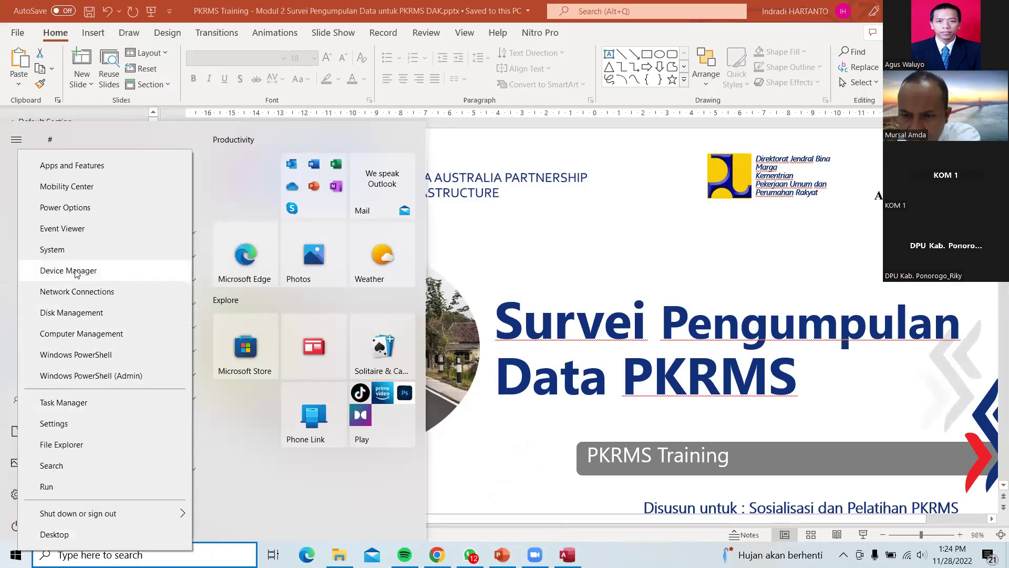
{"action": "left_click", "coordinate": [52, 422]}
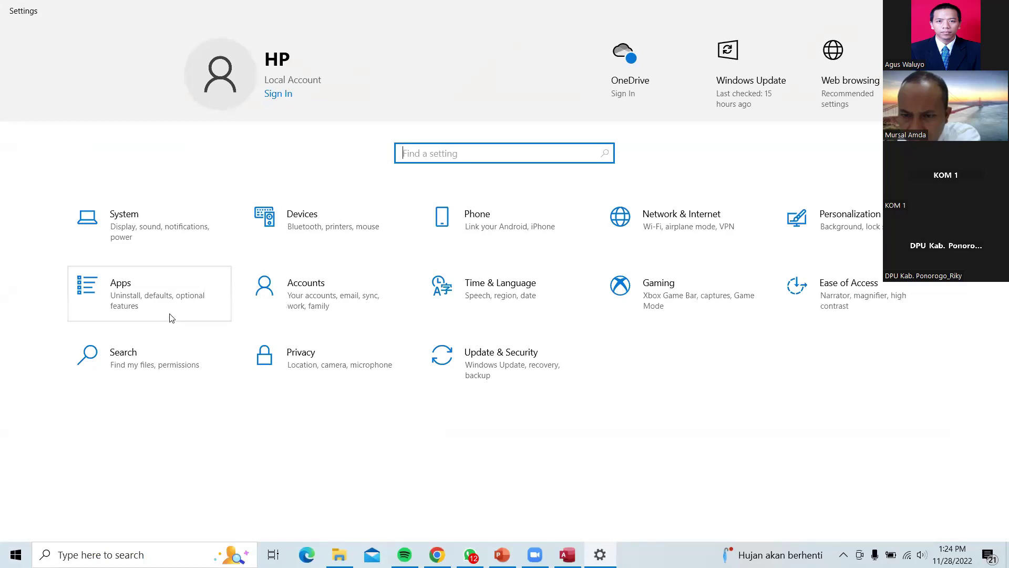
{"action": "left_click", "coordinate": [504, 302]}
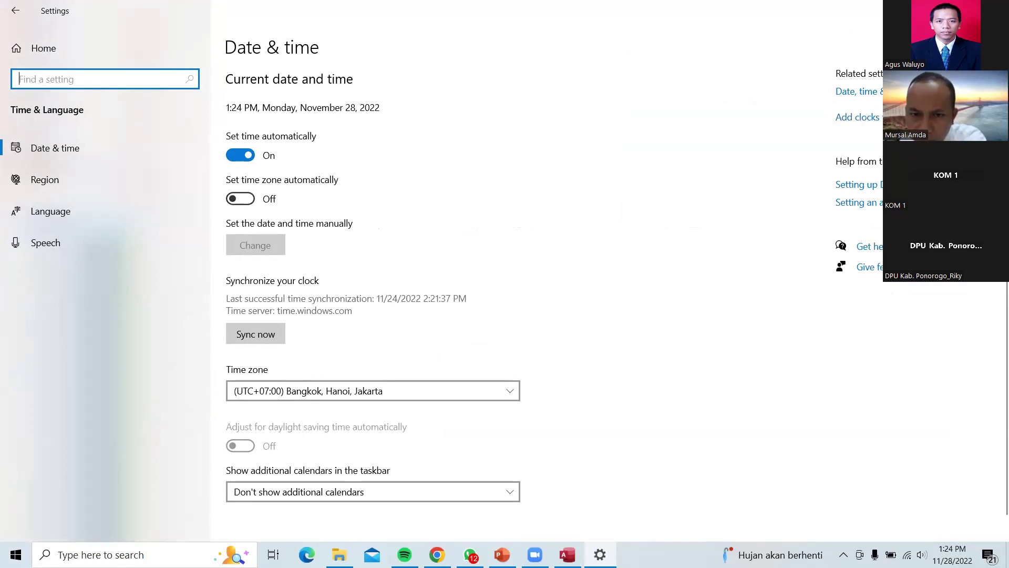
{"action": "left_click", "coordinate": [44, 180]}
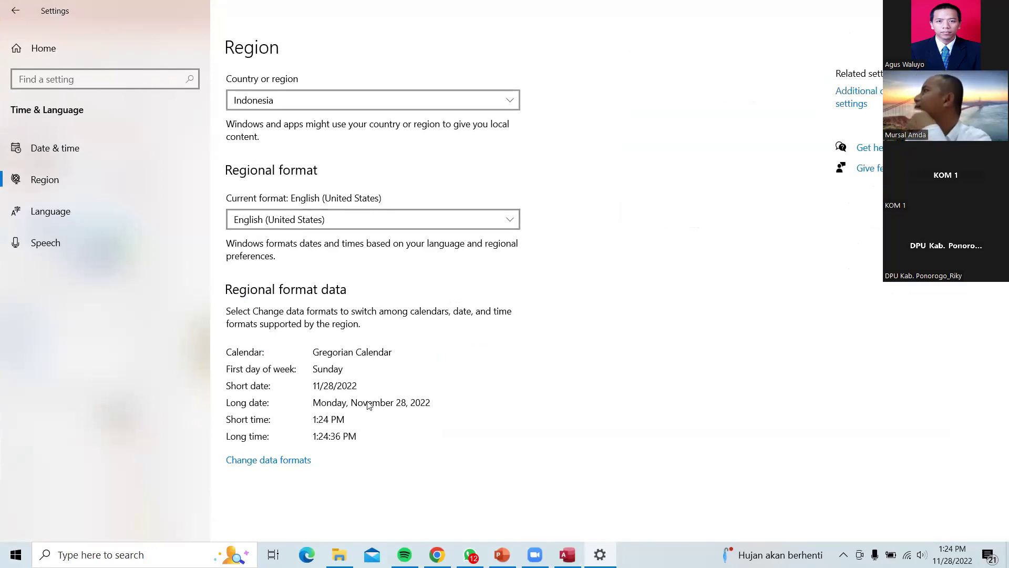
{"action": "left_click", "coordinate": [283, 459]}
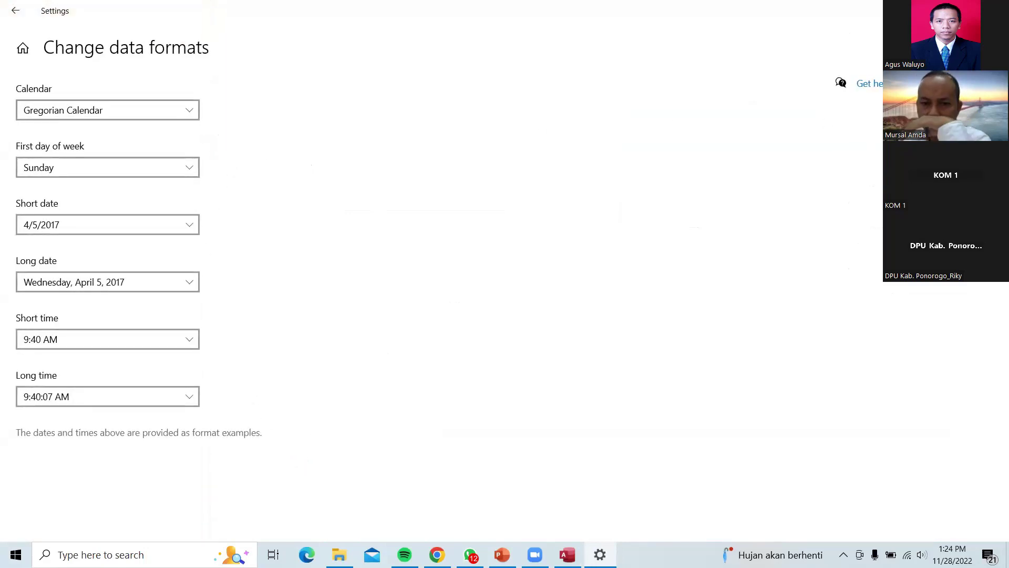
Return to the PowerPoint presentation and start the slide show from slide 1.
{"action": "key", "text": "alt+Tab"}
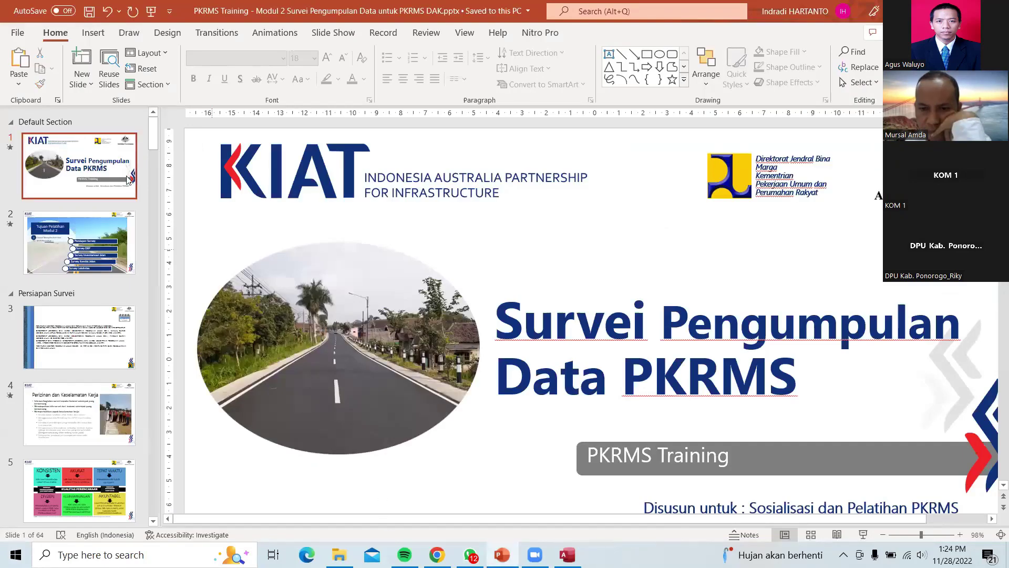
{"action": "left_click", "coordinate": [863, 534]}
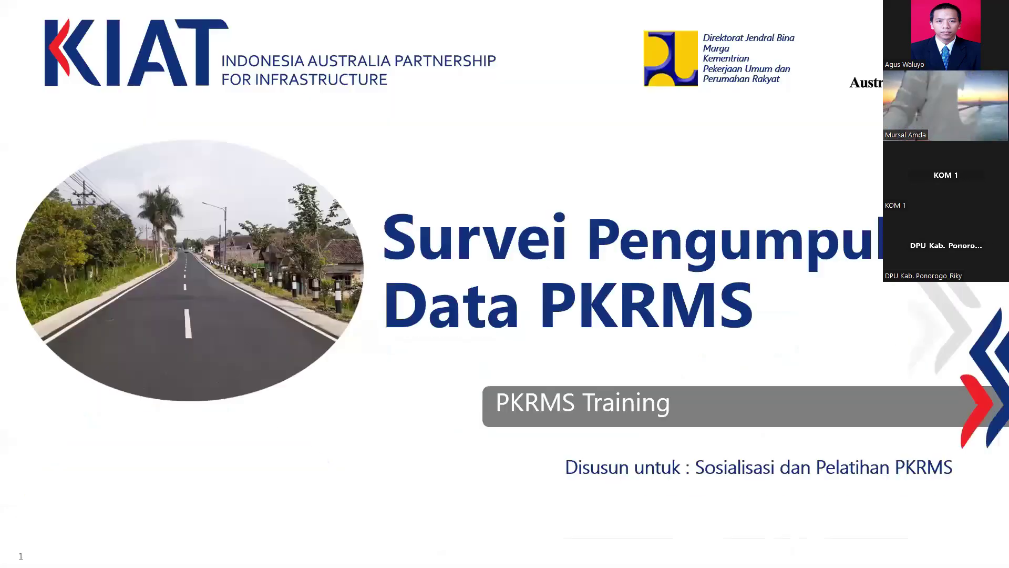
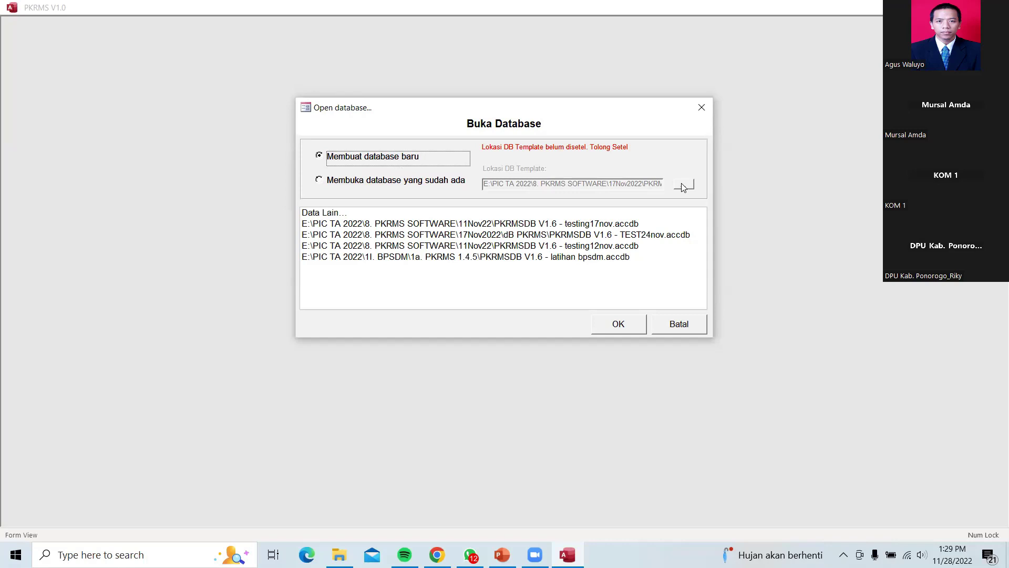
Set PKRMSDB V1.6 - Empty.accdb from the PKRMS 1.4.5 folder as the database template and start creating a new database.
{"action": "left_click", "coordinate": [682, 185]}
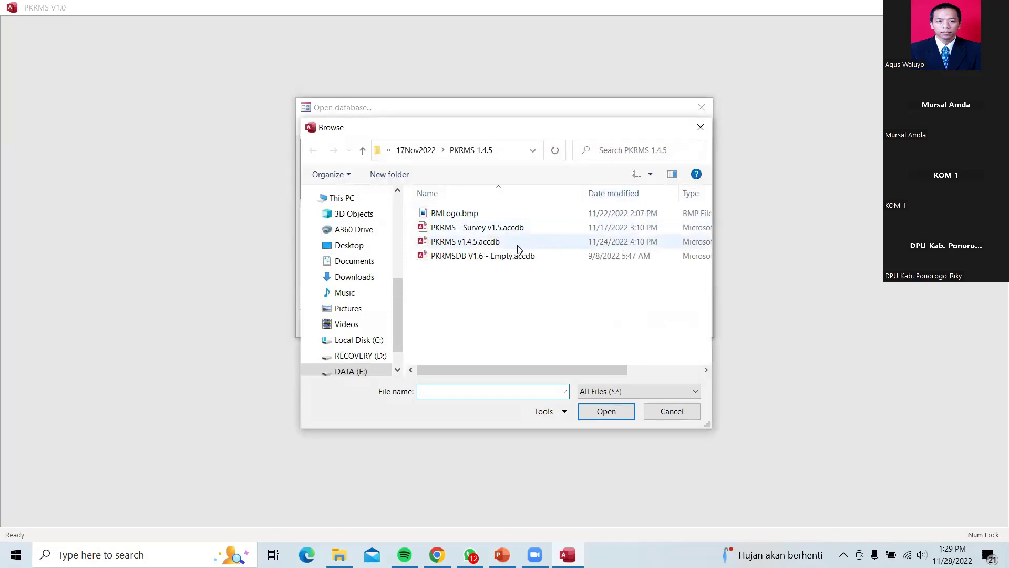
{"action": "left_click", "coordinate": [477, 259]}
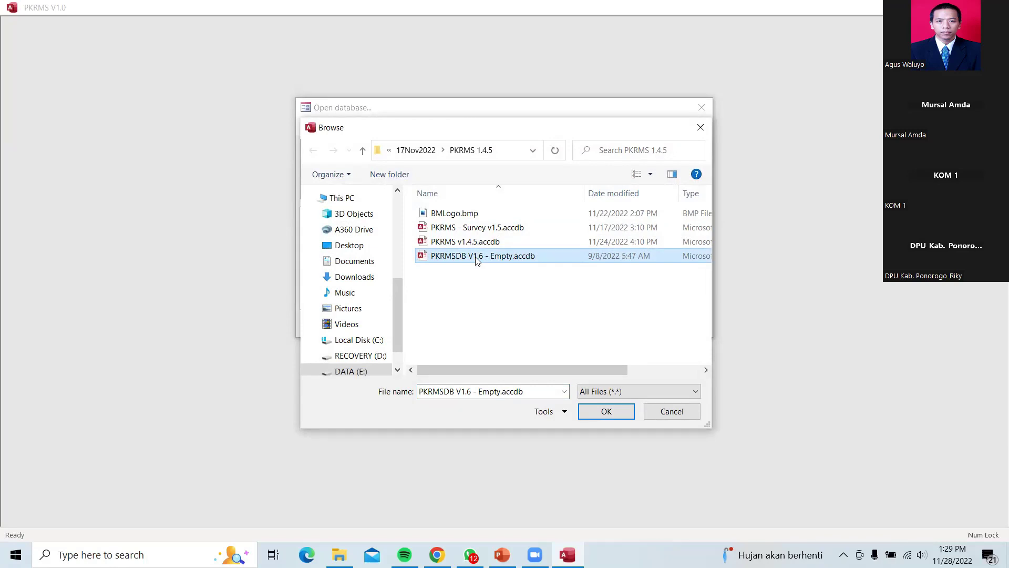
{"action": "left_click", "coordinate": [606, 411]}
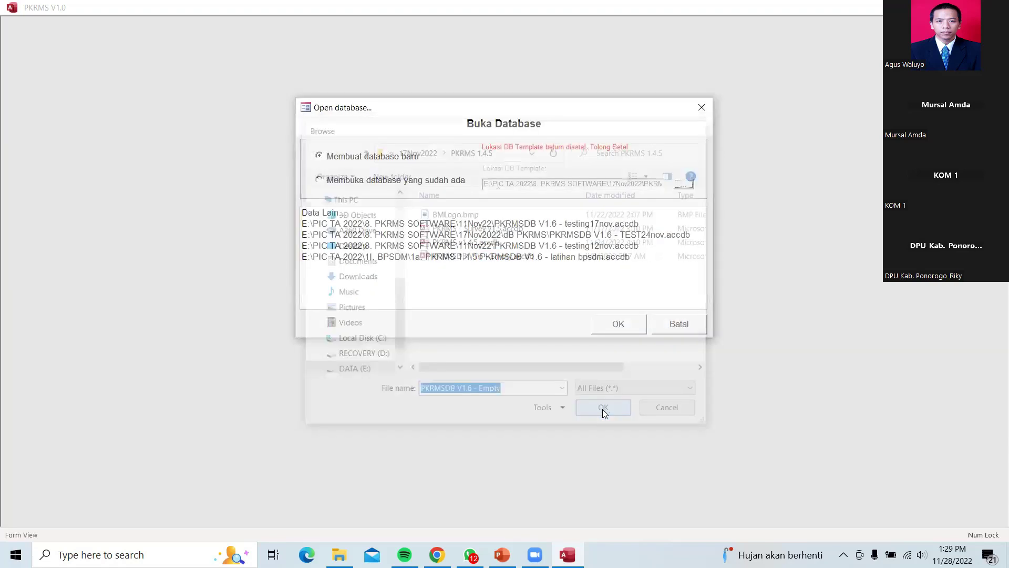
{"action": "left_click", "coordinate": [618, 323]}
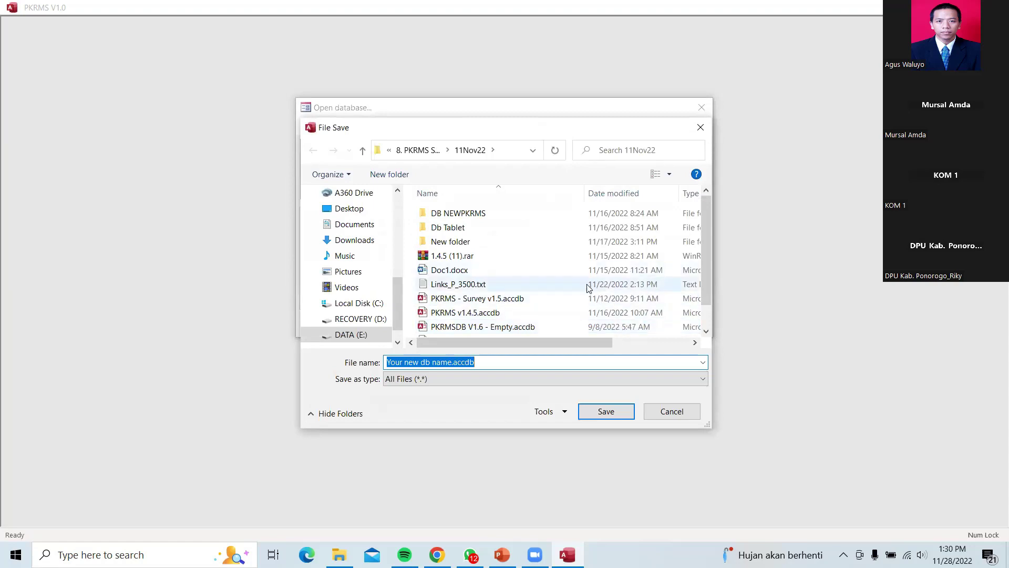
Save the new database in the 11Nov22 folder as "PKRMSDB V1.6 - training sbya.accdb", basing the name on the Empty file.
{"action": "left_click", "coordinate": [526, 328]}
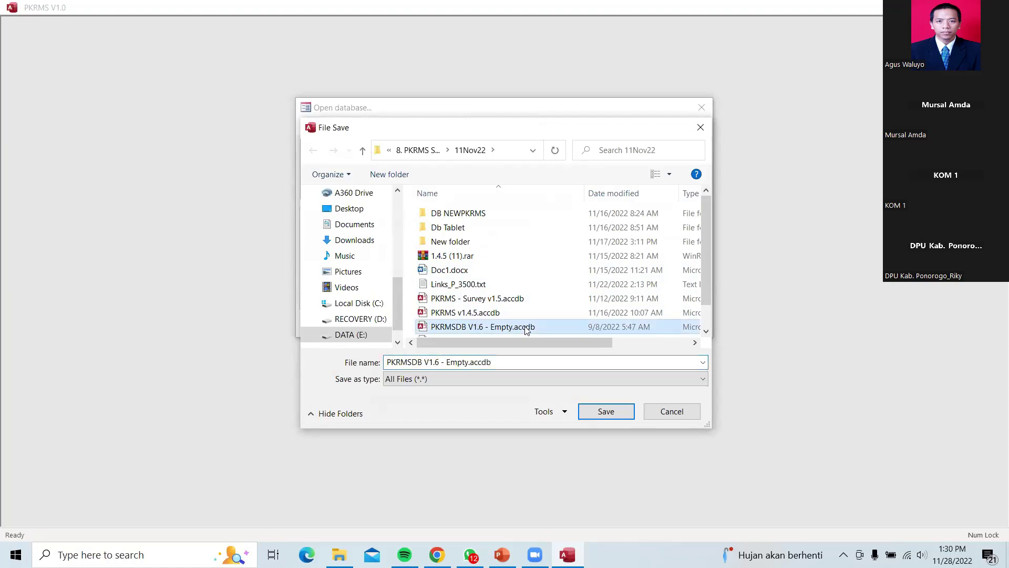
{"action": "left_click", "coordinate": [448, 360]}
{"action": "left_click", "coordinate": [447, 360]}
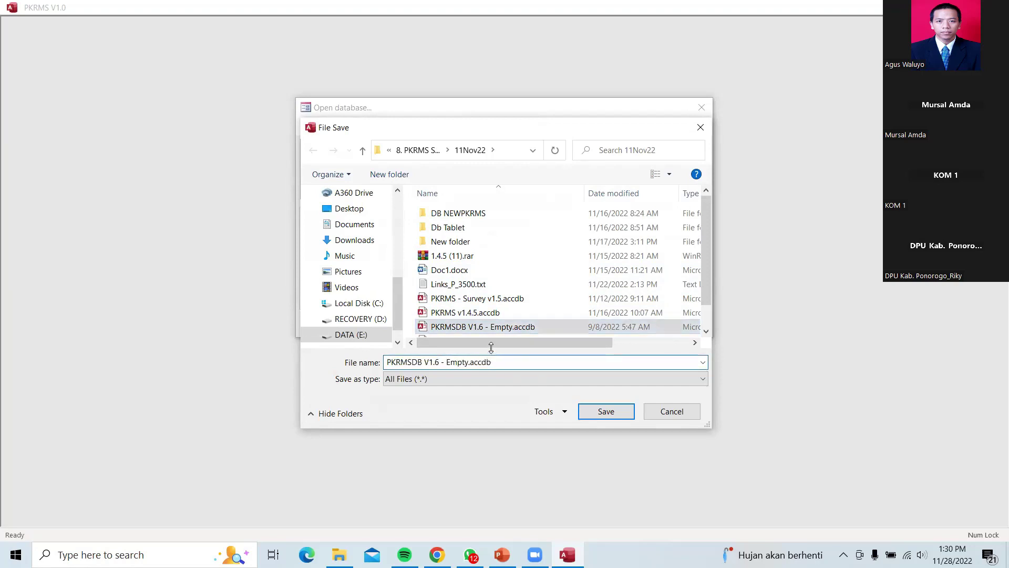
{"action": "type", "text": "training sby"}
{"action": "key", "text": "Delete"}
{"action": "key", "text": "Delete"}
{"action": "key", "text": "Delete"}
{"action": "key", "text": "Delete"}
{"action": "key", "text": "Delete"}
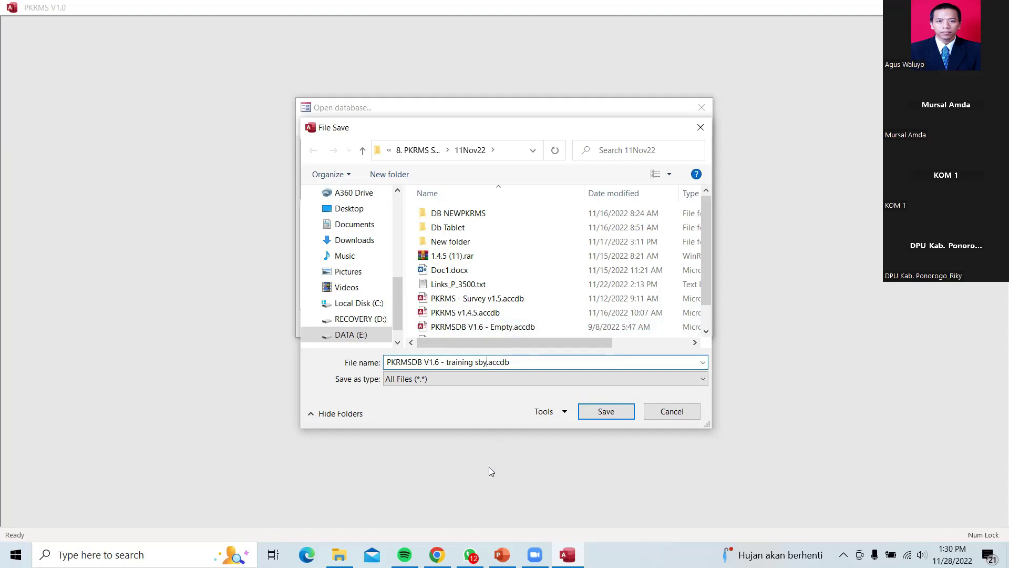
{"action": "type", "text": "a"}
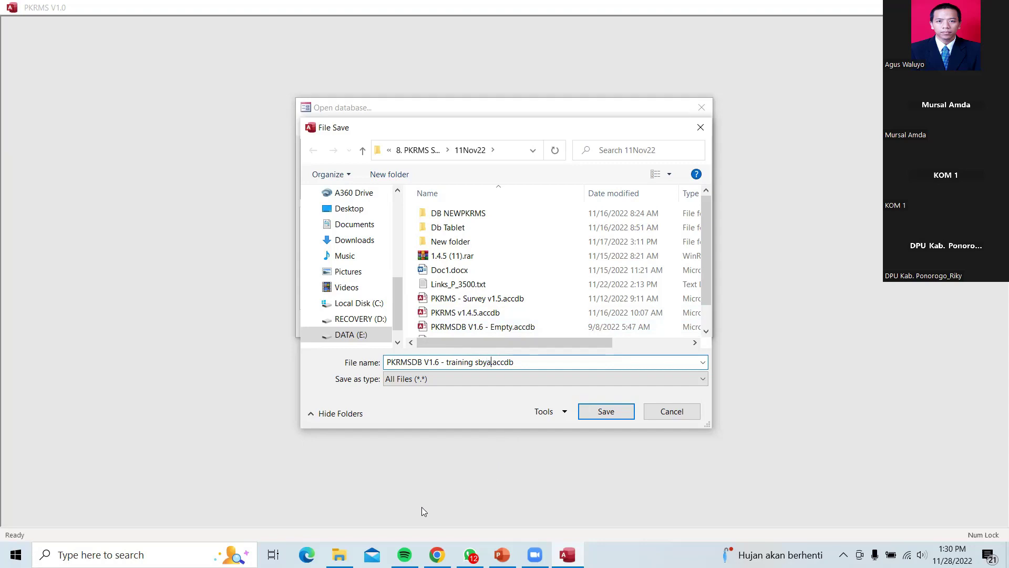
{"action": "left_click", "coordinate": [606, 411]}
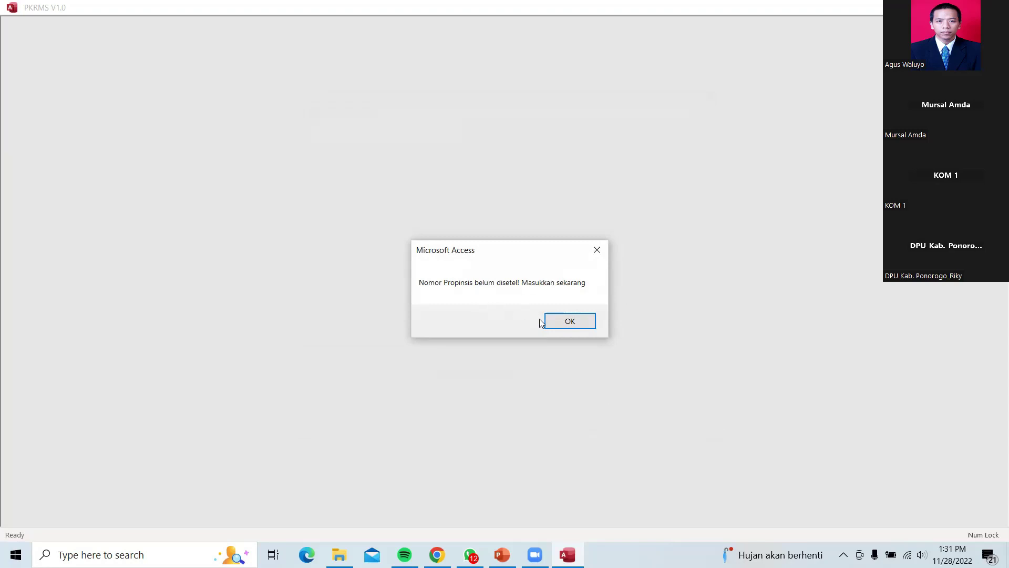
Acknowledge the missing province number and enter province code 35 with the name Jawa Timur in the Provinsi form.
{"action": "left_click", "coordinate": [563, 326]}
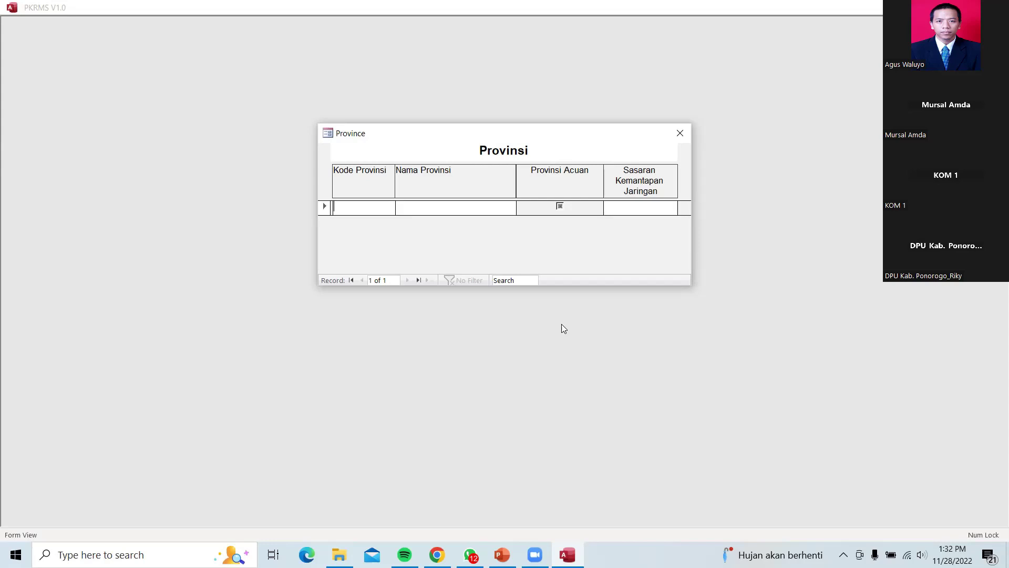
{"action": "type", "text": "3"}
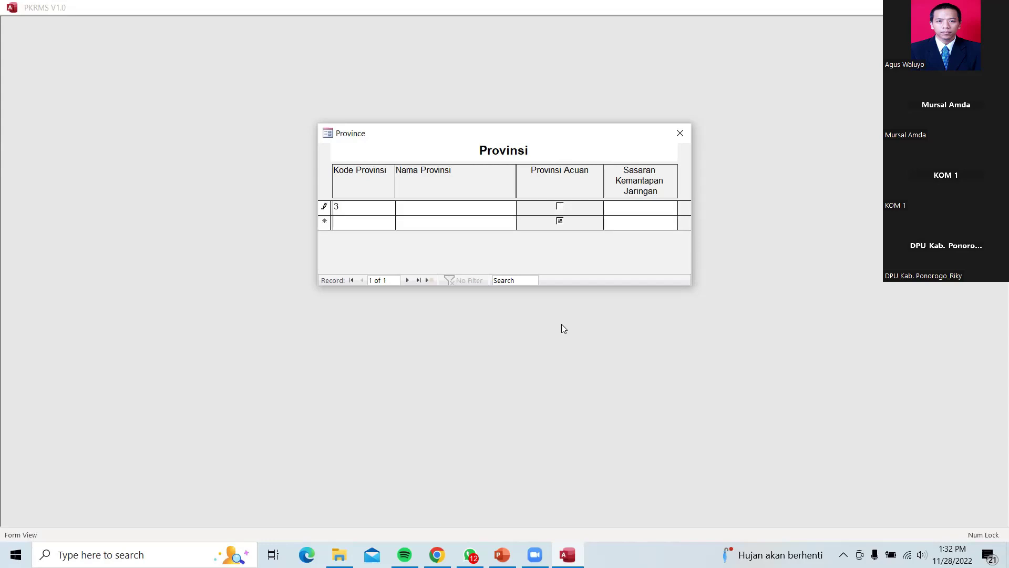
{"action": "type", "text": "5"}
{"action": "left_click", "coordinate": [439, 210]}
{"action": "type", "text": "J"}
{"action": "type", "text": "awa"}
{"action": "type", "text": "T"}
{"action": "type", "text": "imu"}
{"action": "type", "text": "s"}
Mark Jawa Timur as the reference province, set its network stability target to 75, and close the Provinsi form.
{"action": "left_click", "coordinate": [560, 207]}
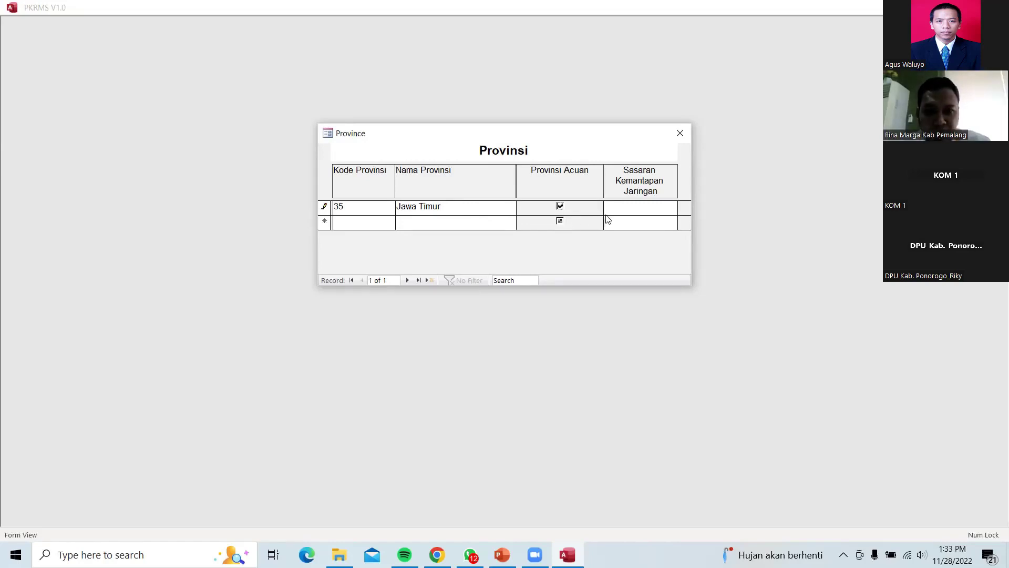
{"action": "left_click", "coordinate": [646, 206]}
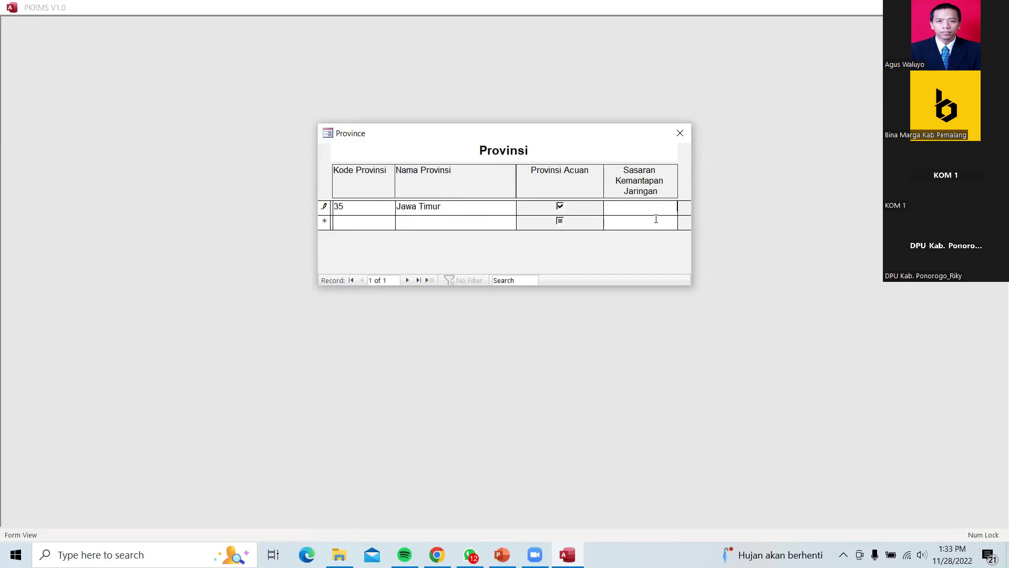
{"action": "type", "text": "75"}
{"action": "left_click", "coordinate": [680, 134]}
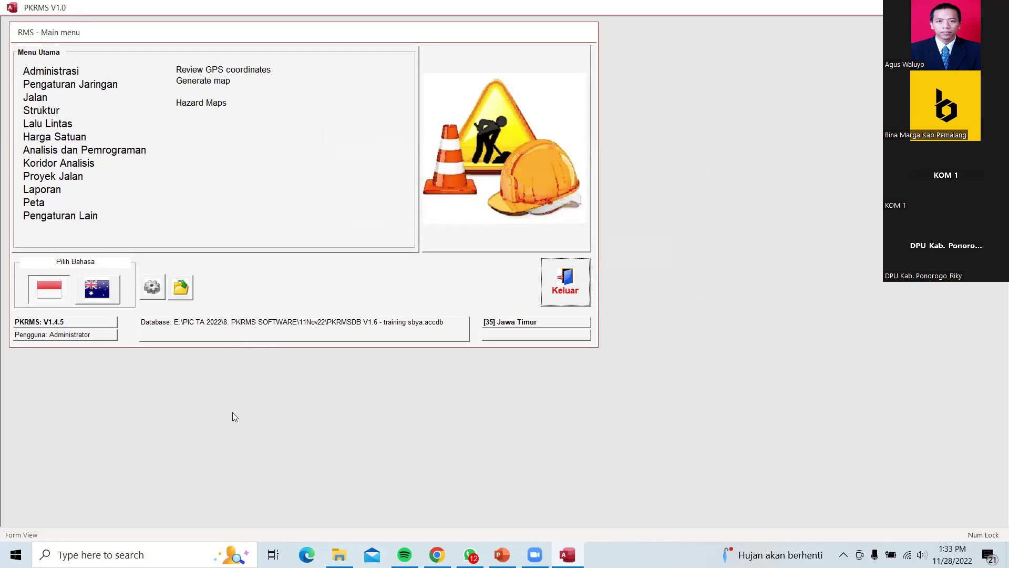
Open the Balai form from the Administrasi section of the PKRMS main menu.
{"action": "left_click", "coordinate": [502, 555]}
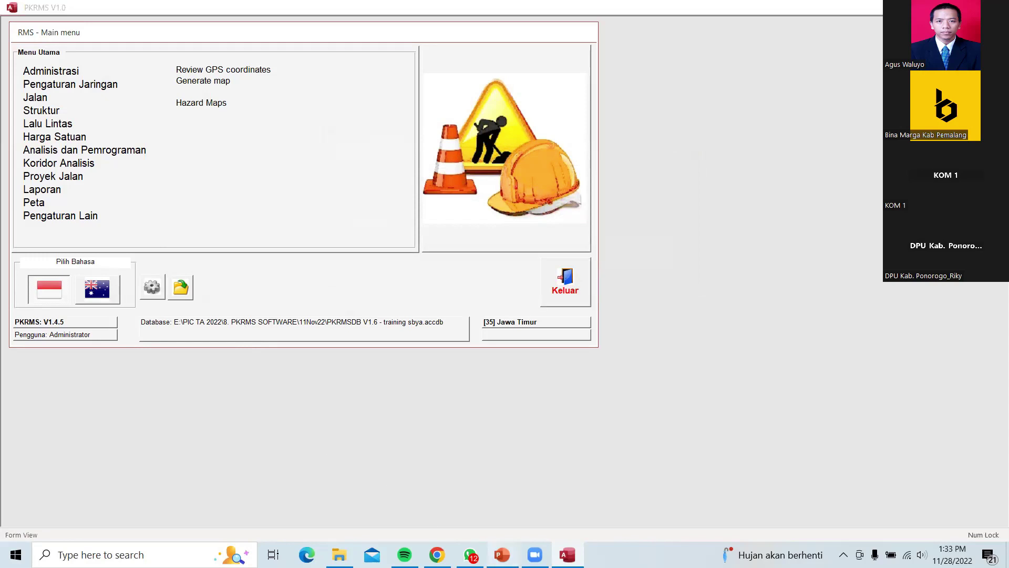
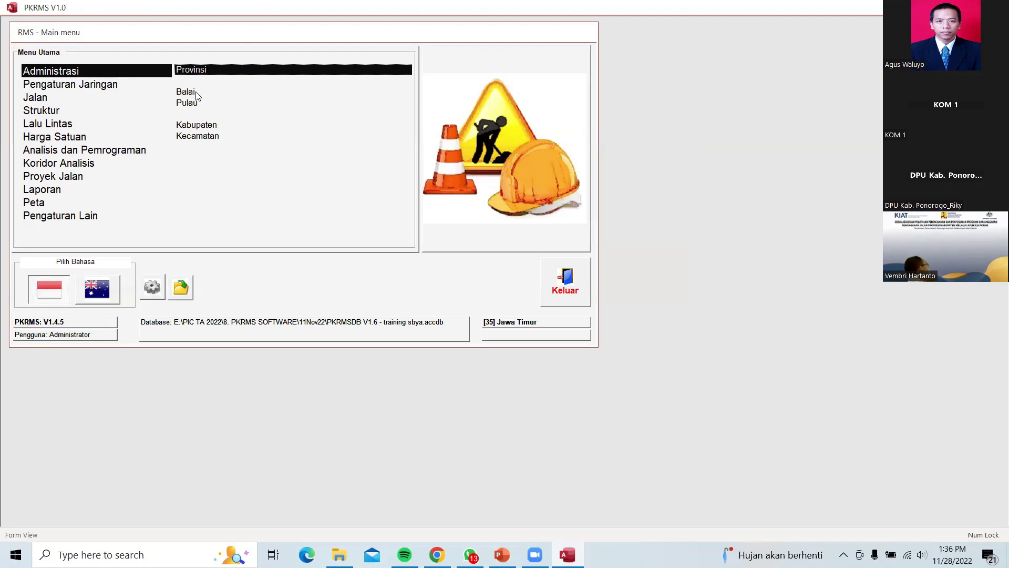
{"action": "left_click", "coordinate": [189, 93]}
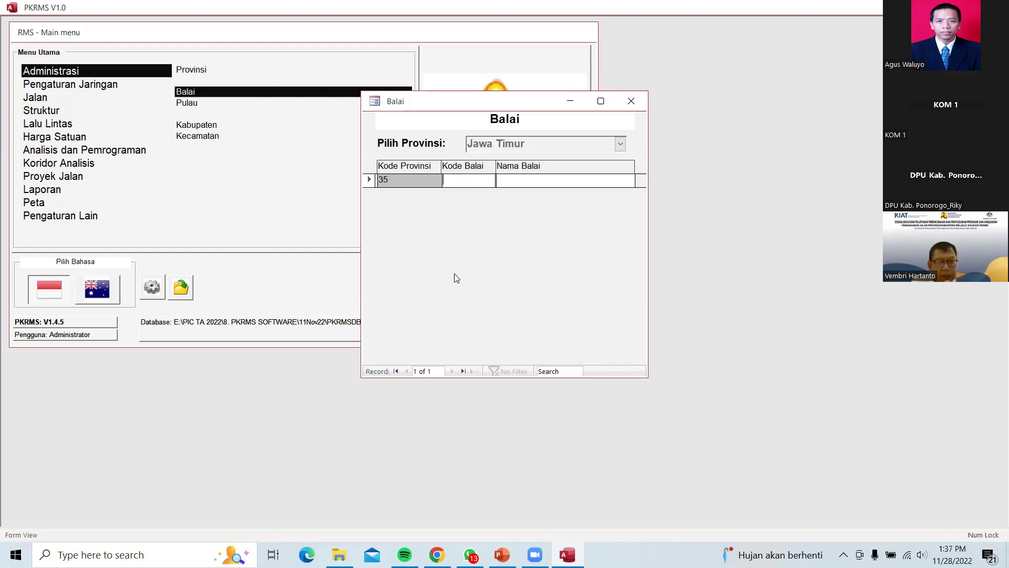
Switch to File Explorer and open ExpTemp_Admin_35_00.xlsx from the training's 4. Dummy Data, 6. Template, Template UPT Probolinggo folder.
{"action": "left_click", "coordinate": [349, 550]}
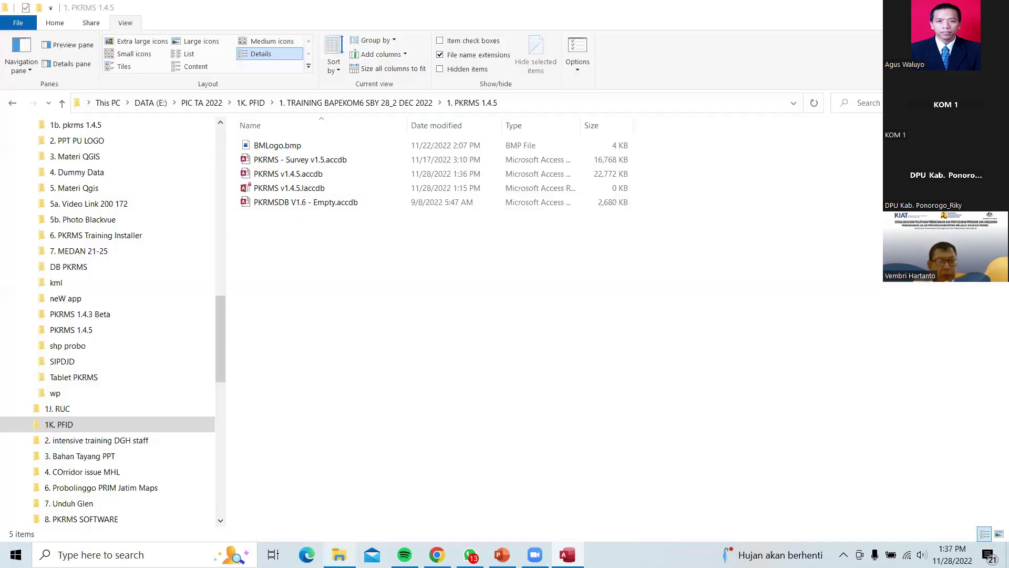
{"action": "left_click", "coordinate": [119, 429]}
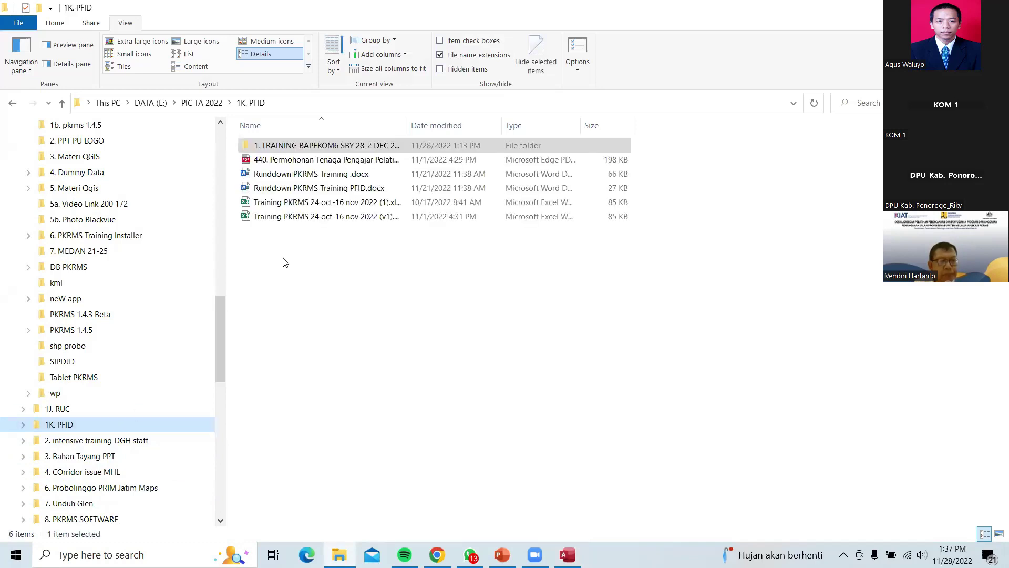
{"action": "double_click", "coordinate": [292, 147]}
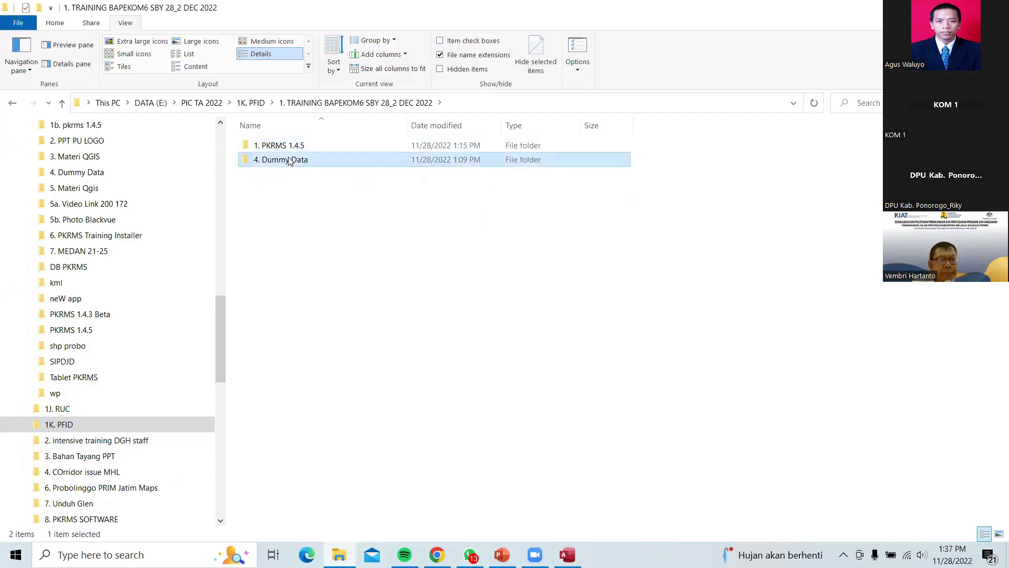
{"action": "double_click", "coordinate": [292, 159]}
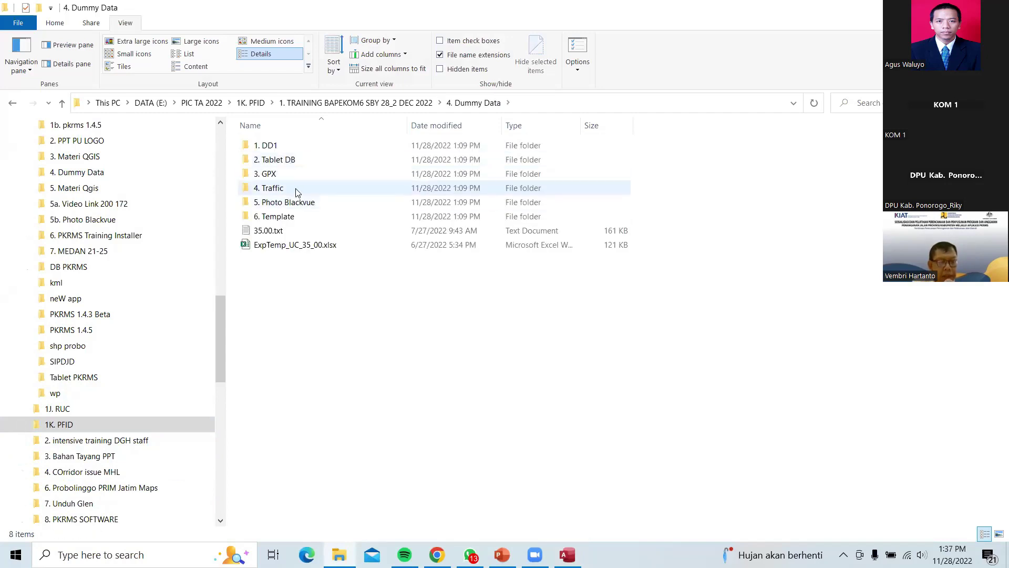
{"action": "double_click", "coordinate": [287, 217]}
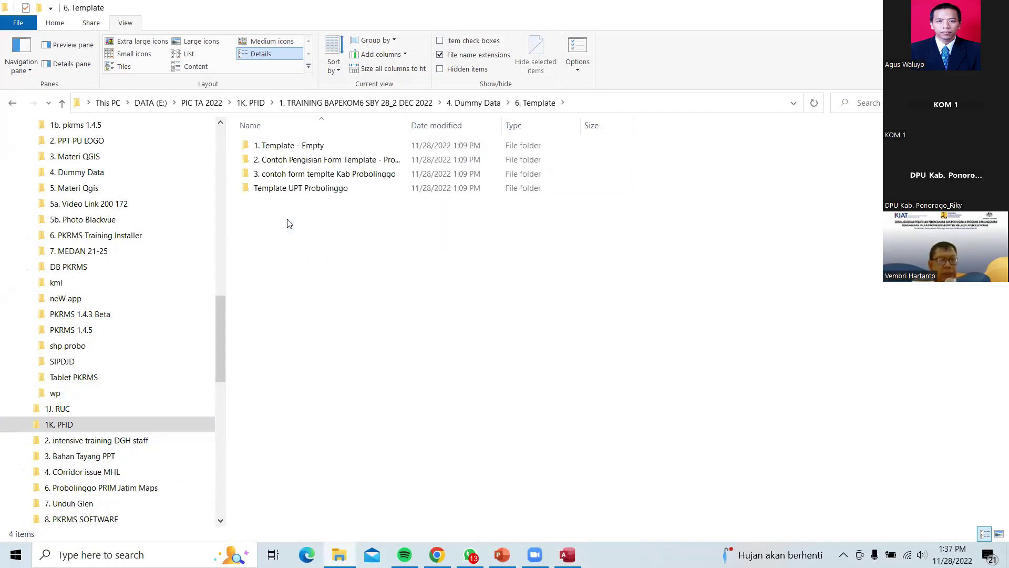
{"action": "double_click", "coordinate": [308, 191]}
{"action": "left_click", "coordinate": [308, 192]}
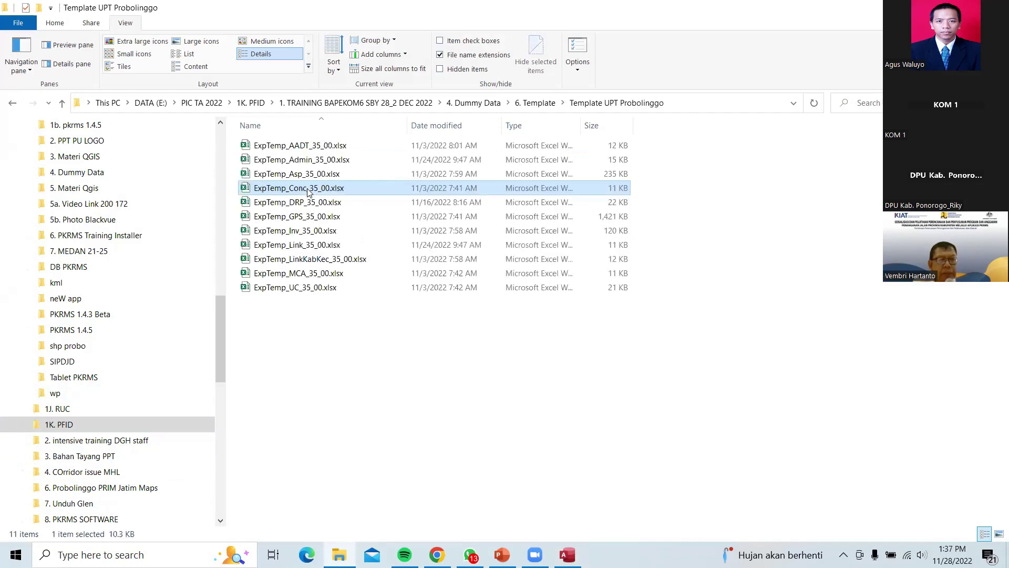
{"action": "double_click", "coordinate": [339, 159]}
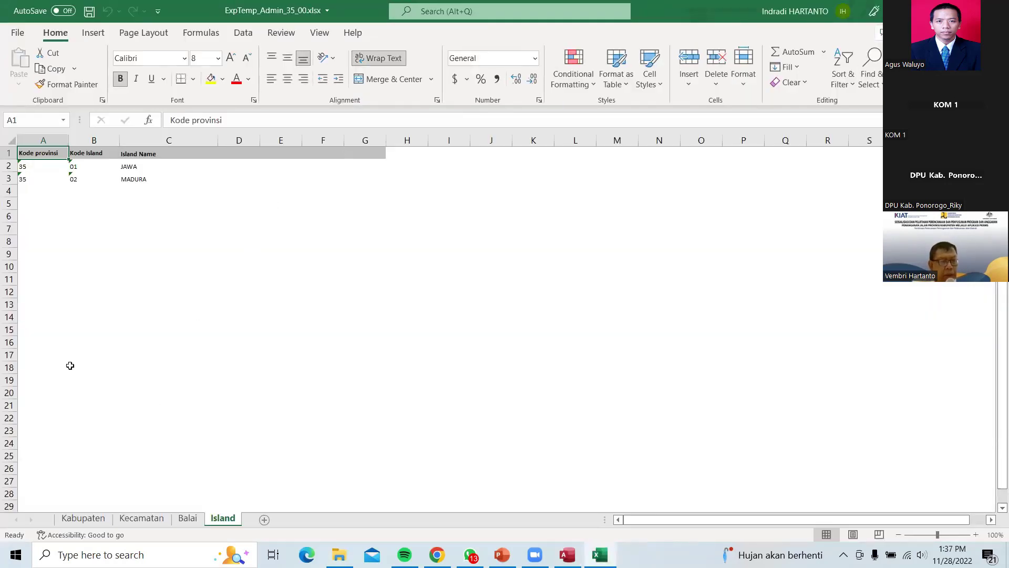
Review the Kabupaten, Kecamatan, Balai and Island sheets of the administration template in turn.
{"action": "left_click", "coordinate": [81, 519]}
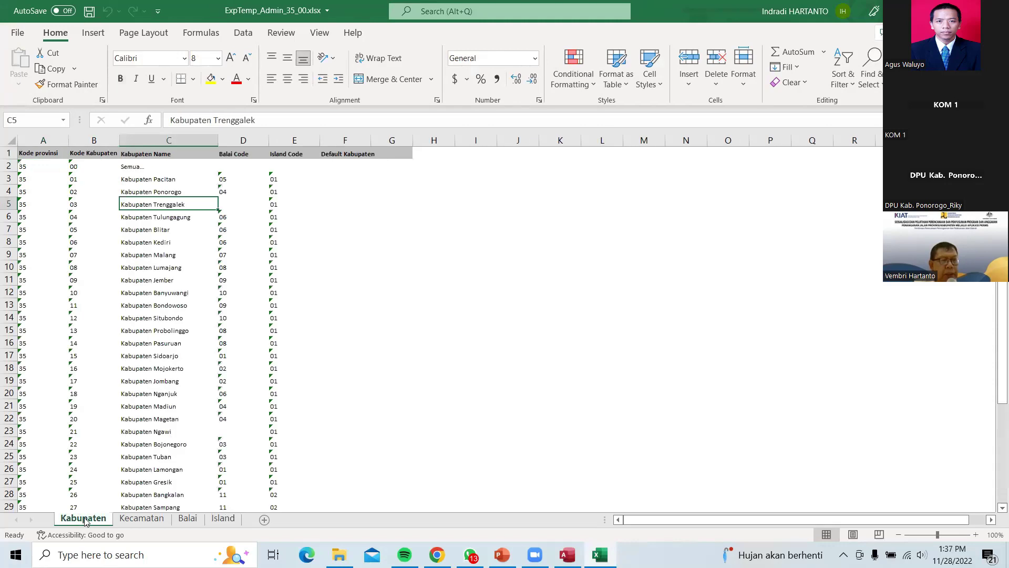
{"action": "left_click", "coordinate": [133, 522]}
{"action": "left_click", "coordinate": [184, 522]}
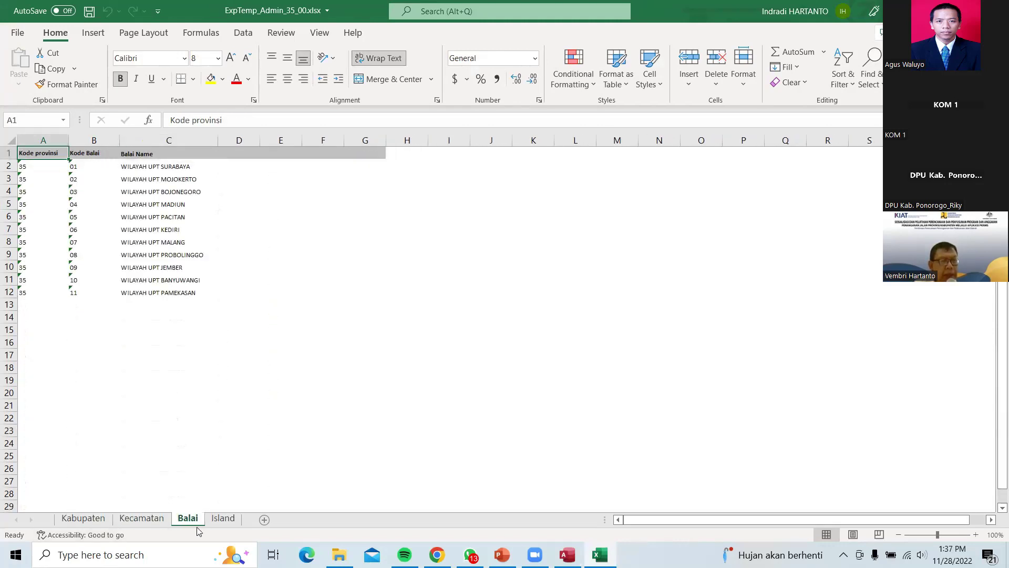
{"action": "left_click", "coordinate": [229, 520]}
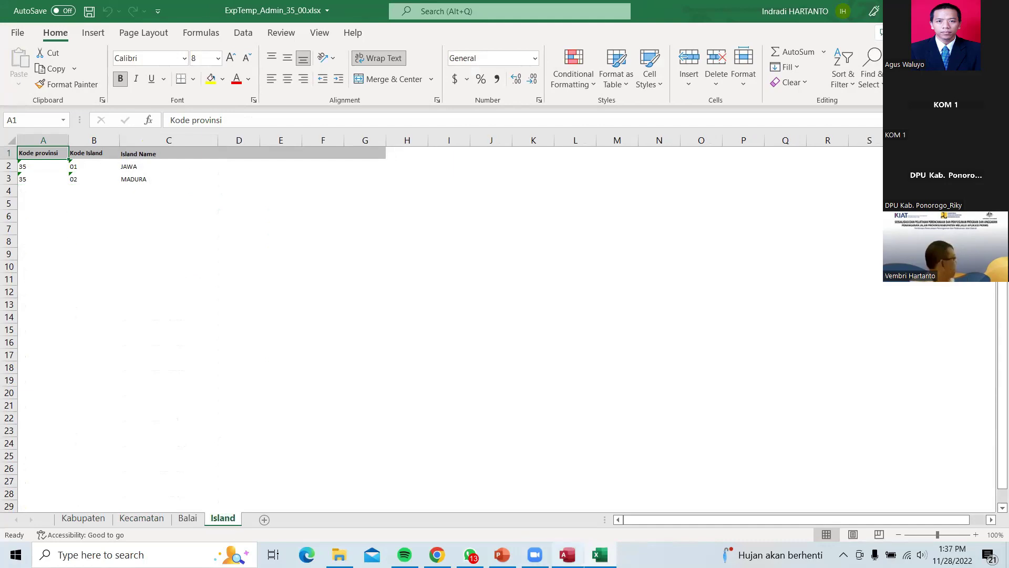
Return to the Kabupaten sheet and examine the province code and the kabupaten codes in its first rows.
{"action": "left_click", "coordinate": [92, 519]}
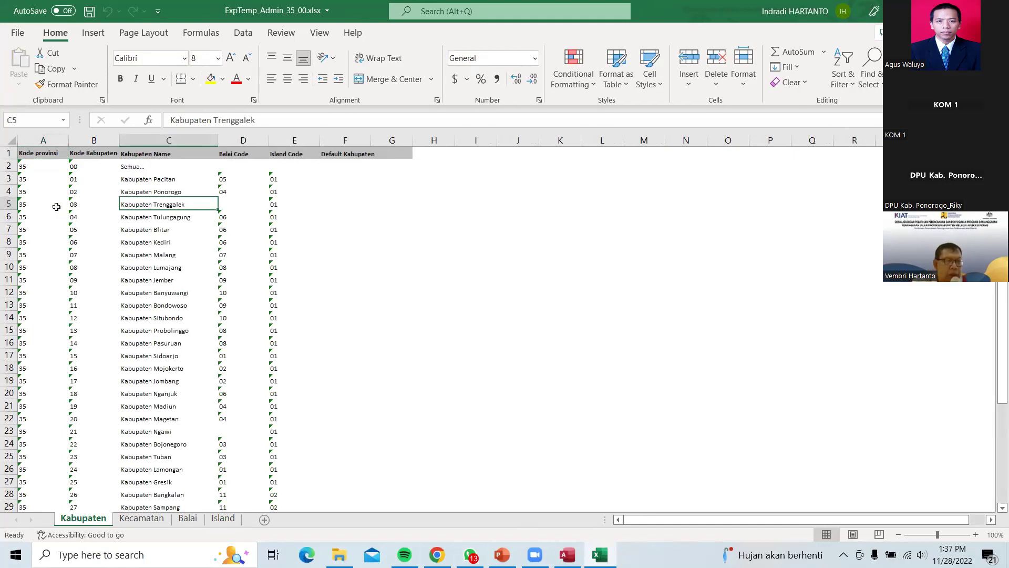
{"action": "left_click", "coordinate": [32, 166]}
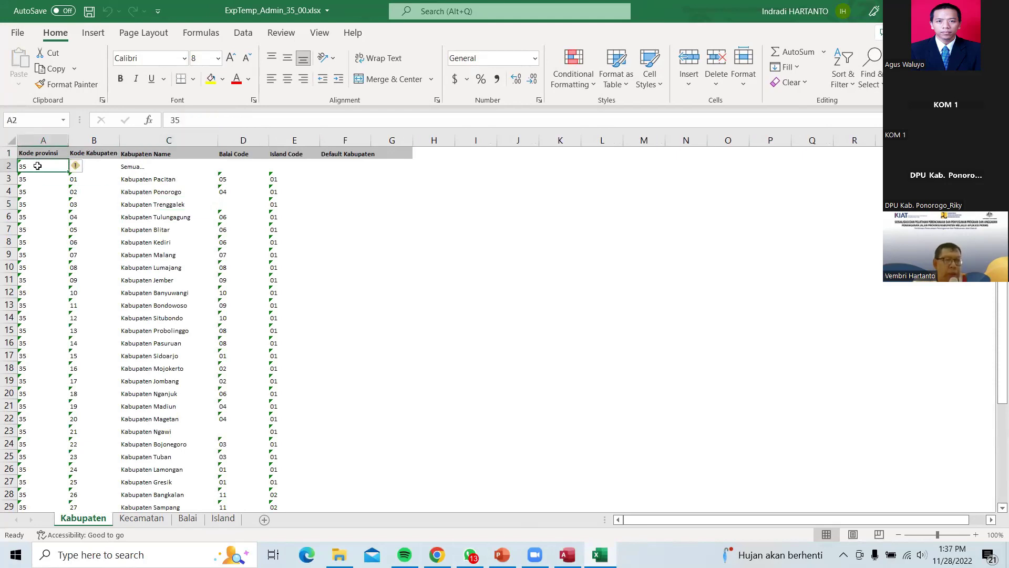
{"action": "left_click", "coordinate": [101, 164]}
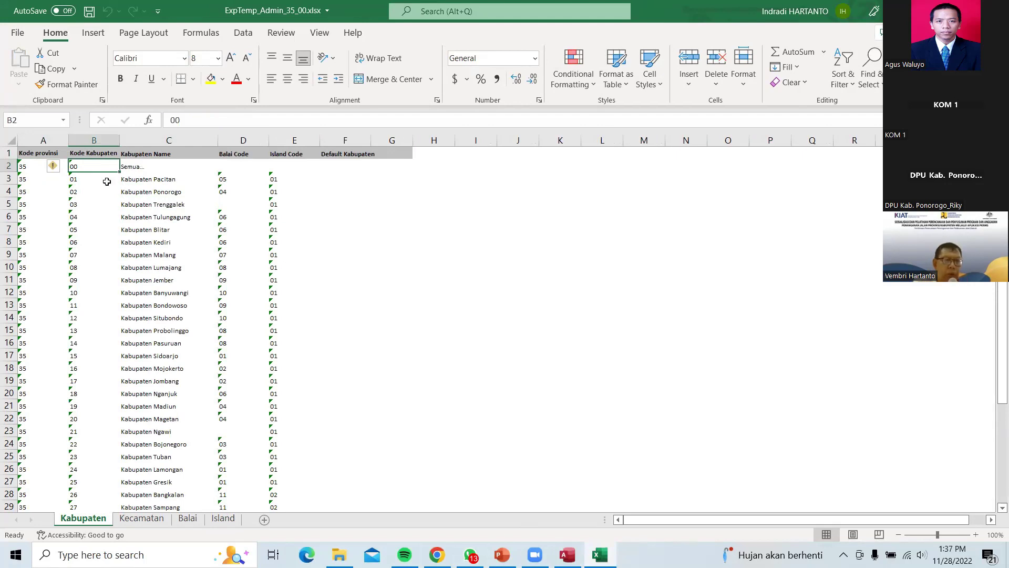
{"action": "left_click", "coordinate": [92, 181]}
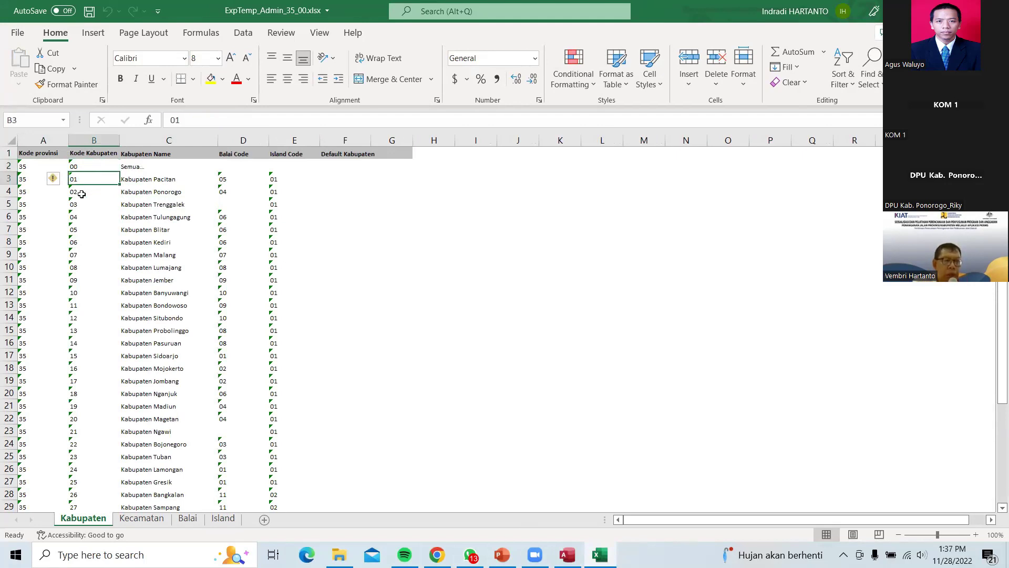
{"action": "left_click", "coordinate": [81, 195]}
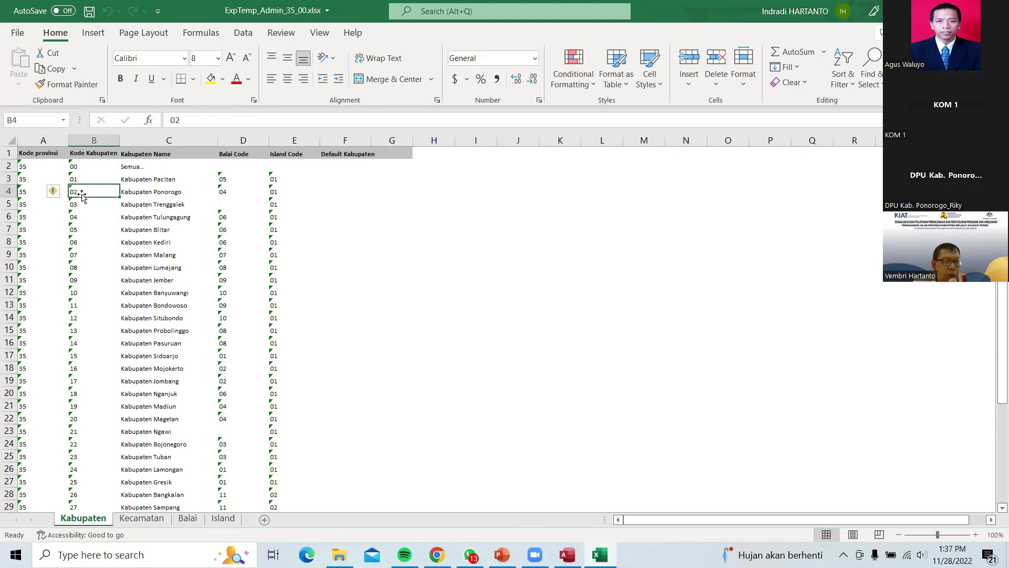
{"action": "left_click", "coordinate": [82, 205]}
{"action": "left_click", "coordinate": [83, 219]}
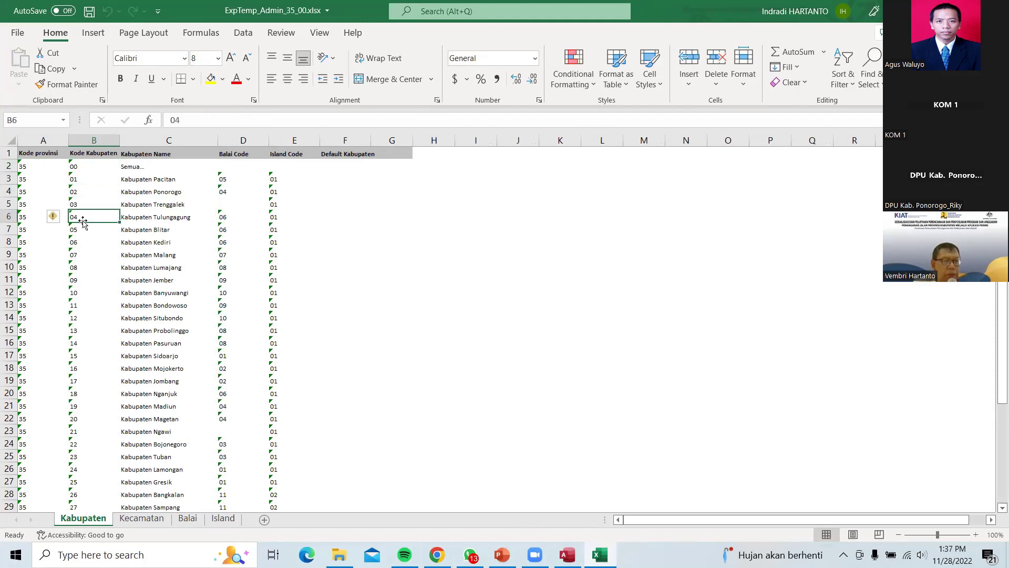
{"action": "left_click", "coordinate": [85, 229]}
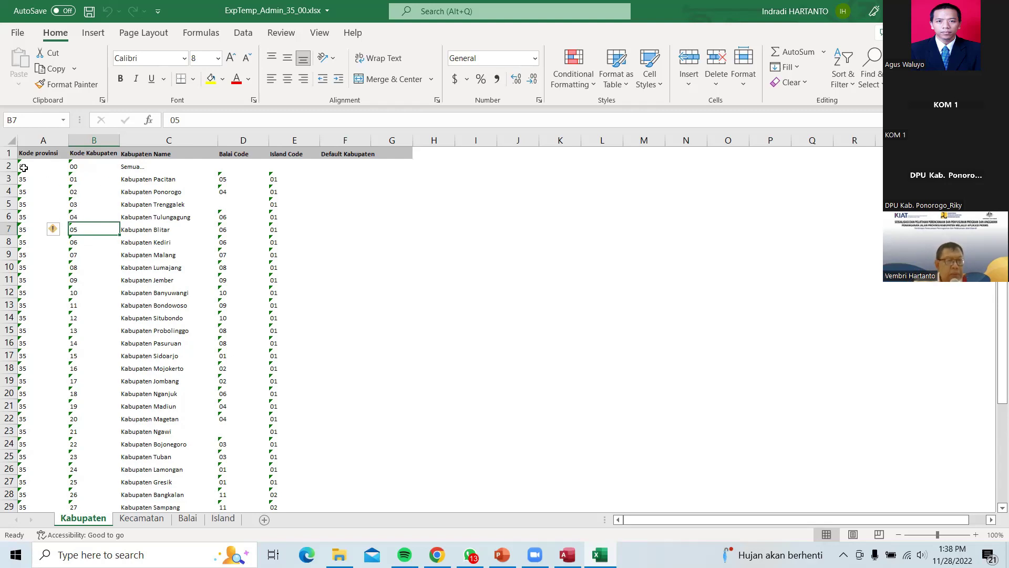
Clear all kabupaten records below the header row of the Kabupaten sheet and go through its emptied columns.
{"action": "left_click_drag", "start_coordinate": [25, 166], "coordinate": [379, 396]}
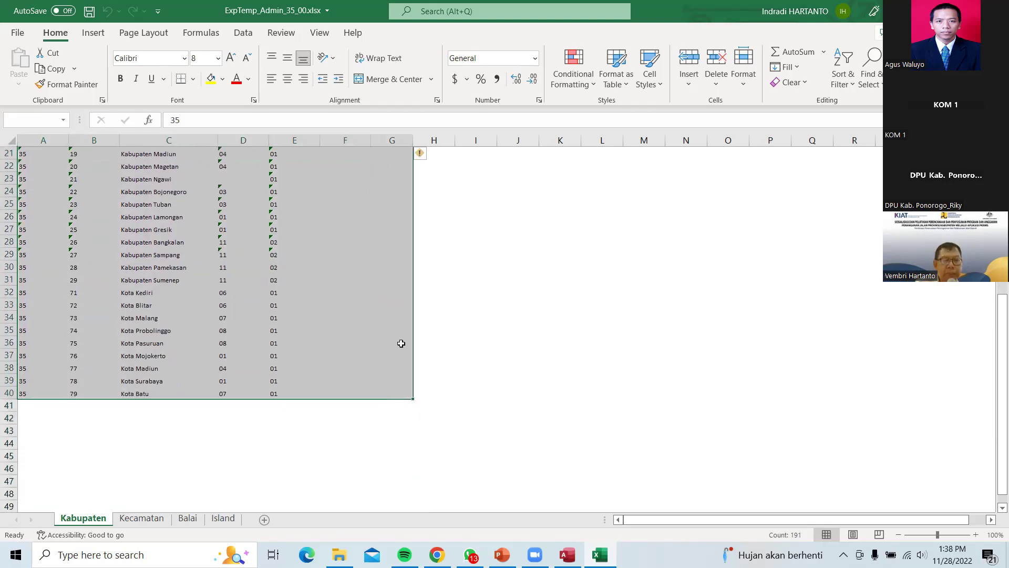
{"action": "key", "text": "Delete"}
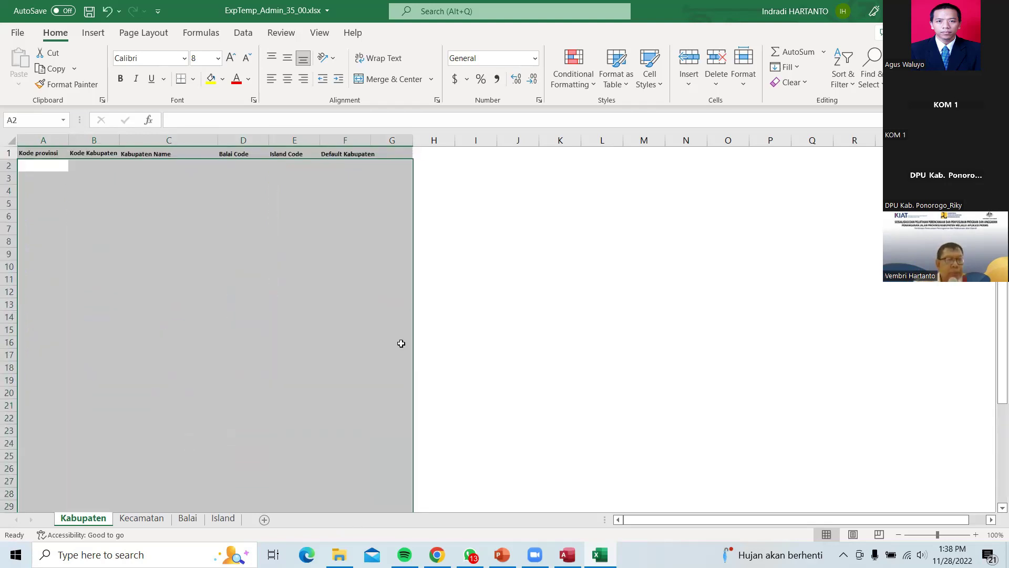
{"action": "left_click", "coordinate": [27, 165]}
{"action": "left_click", "coordinate": [100, 167]}
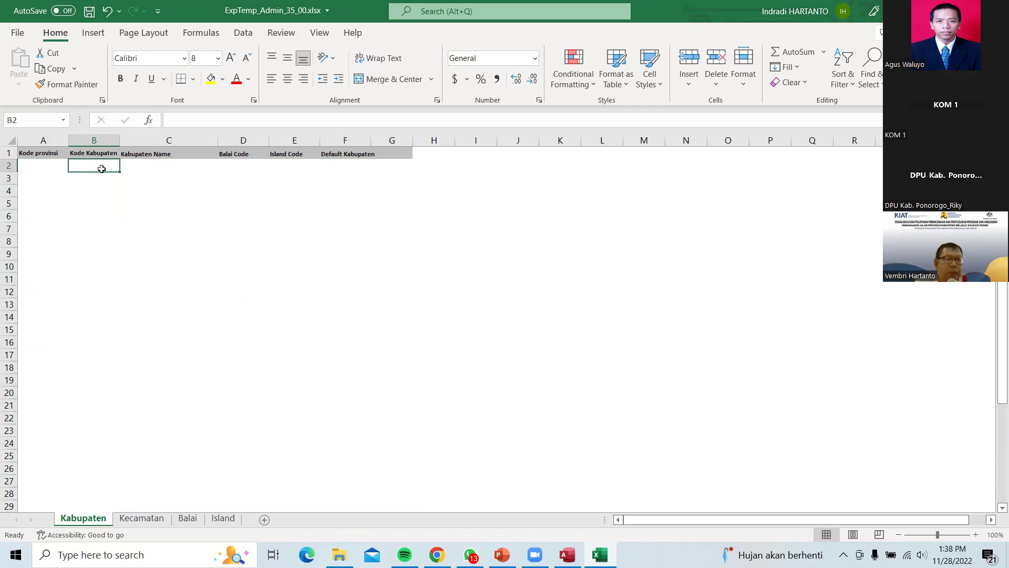
{"action": "left_click", "coordinate": [156, 167]}
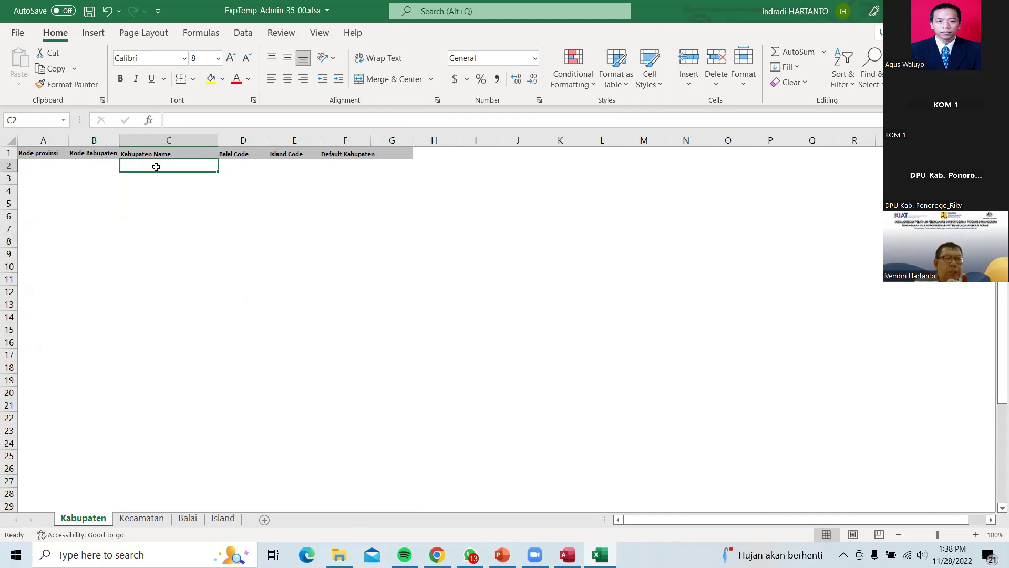
{"action": "left_click", "coordinate": [248, 163]}
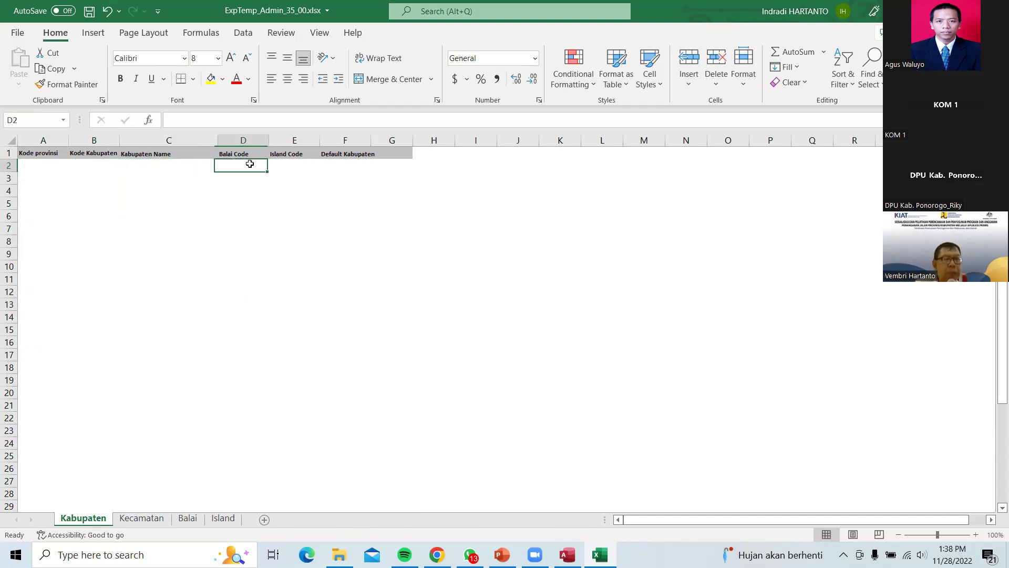
{"action": "left_click", "coordinate": [299, 165]}
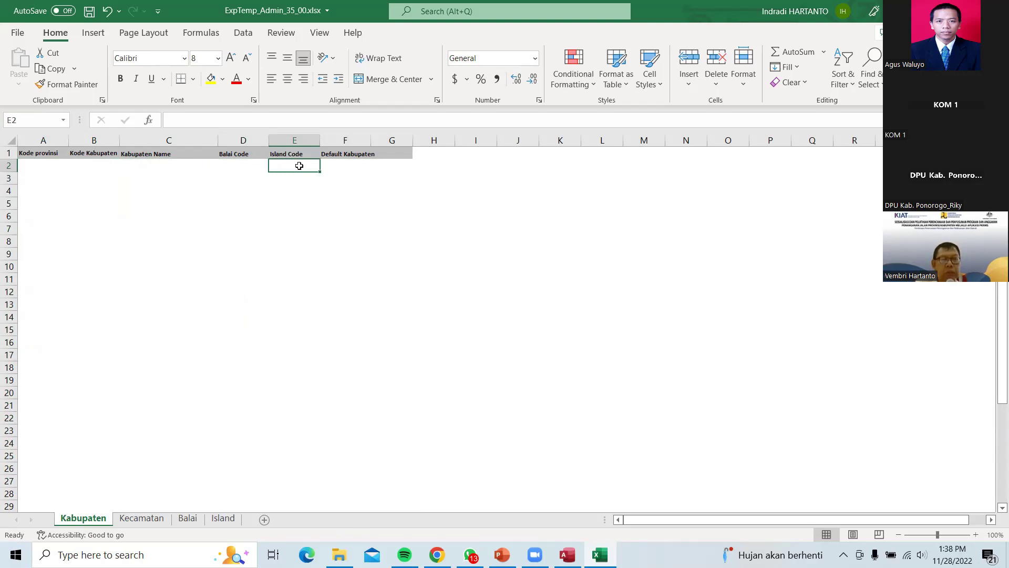
{"action": "left_click", "coordinate": [366, 168]}
{"action": "left_click", "coordinate": [393, 179]}
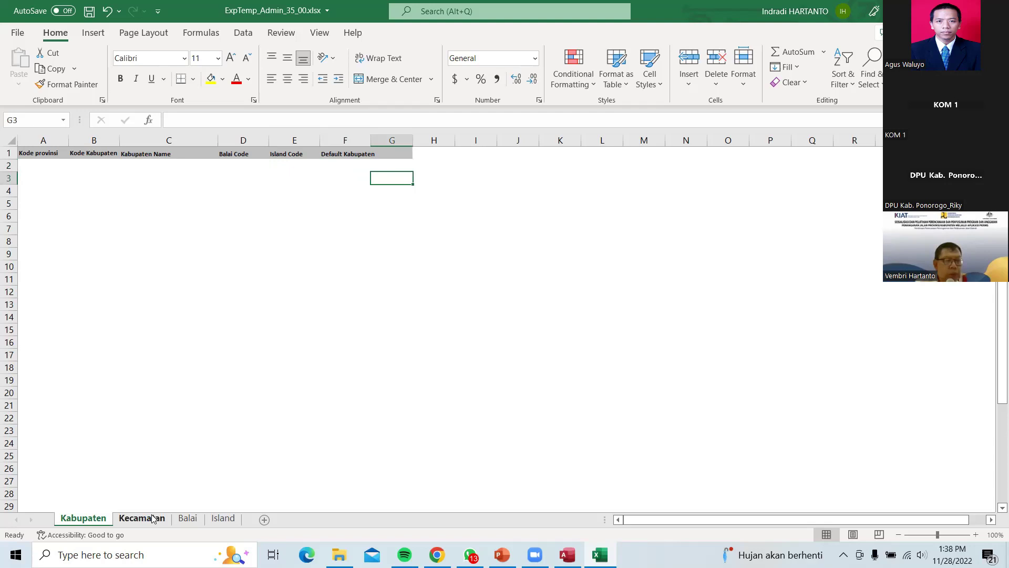
Examine the Kecamatan sheet's columns from Kode provinsi, Kode Kabupaten and Kode Kecamatan to Kecamatan Name.
{"action": "left_click", "coordinate": [153, 519]}
{"action": "left_click", "coordinate": [45, 169]}
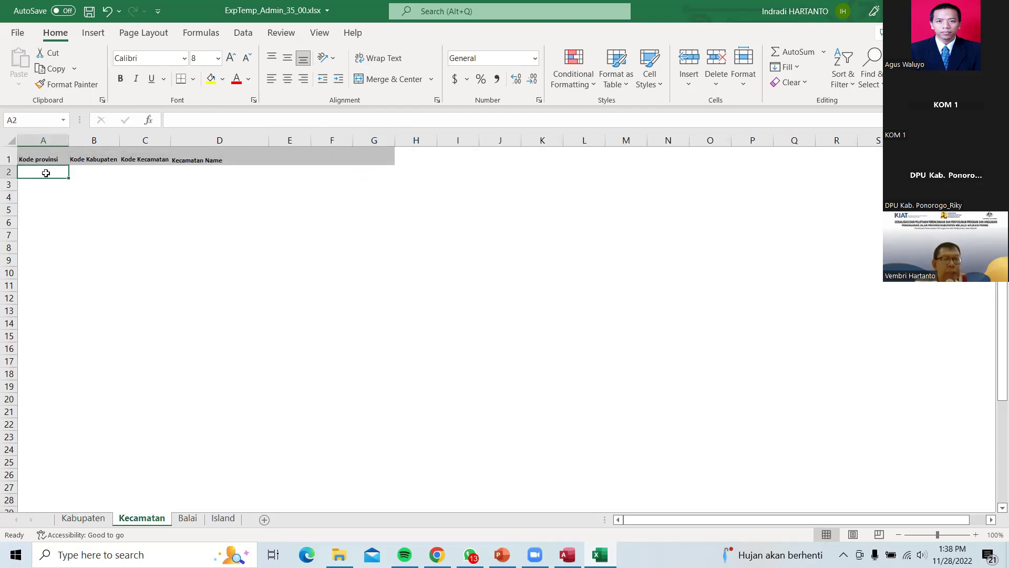
{"action": "left_click", "coordinate": [101, 172]}
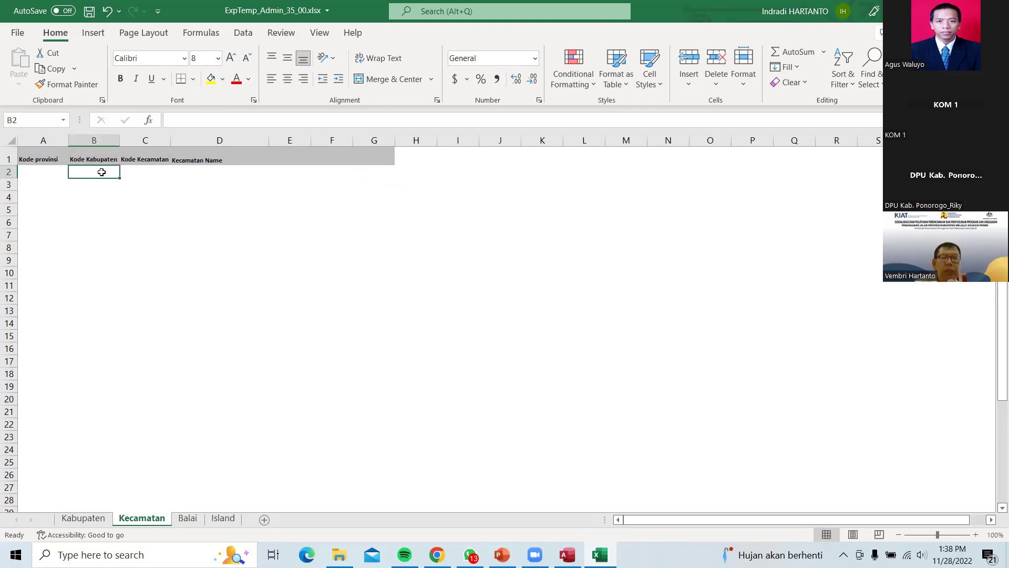
{"action": "left_click", "coordinate": [145, 173]}
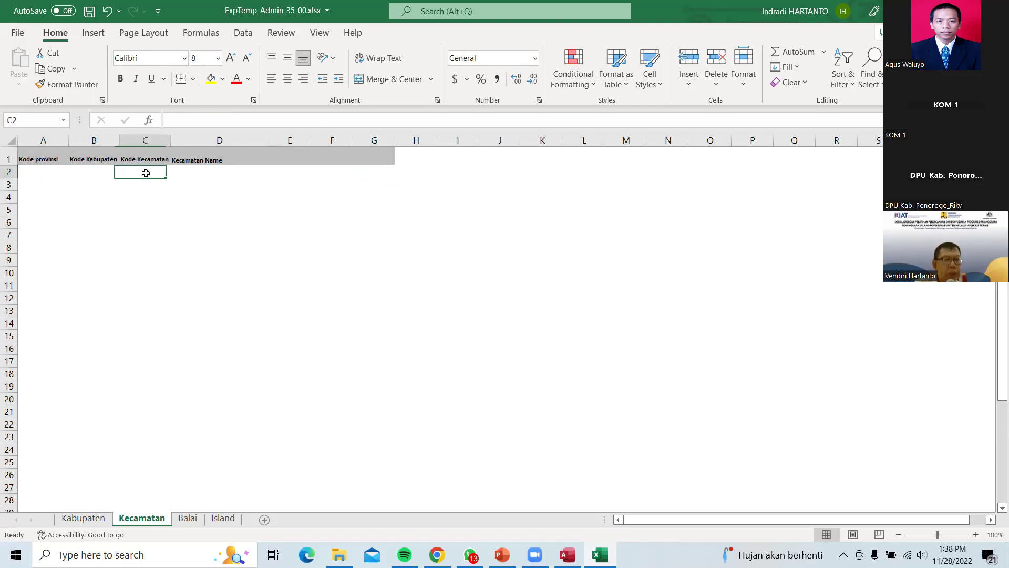
{"action": "key", "text": "Down"}
{"action": "key", "text": "Down"}
{"action": "key", "text": "Down"}
{"action": "key", "text": "Down"}
{"action": "key", "text": "Down"}
{"action": "key", "text": "Down"}
{"action": "key", "text": "Down"}
{"action": "key", "text": "Down"}
{"action": "key", "text": "Down"}
{"action": "key", "text": "Down"}
{"action": "key", "text": "Down"}
{"action": "key", "text": "Down"}
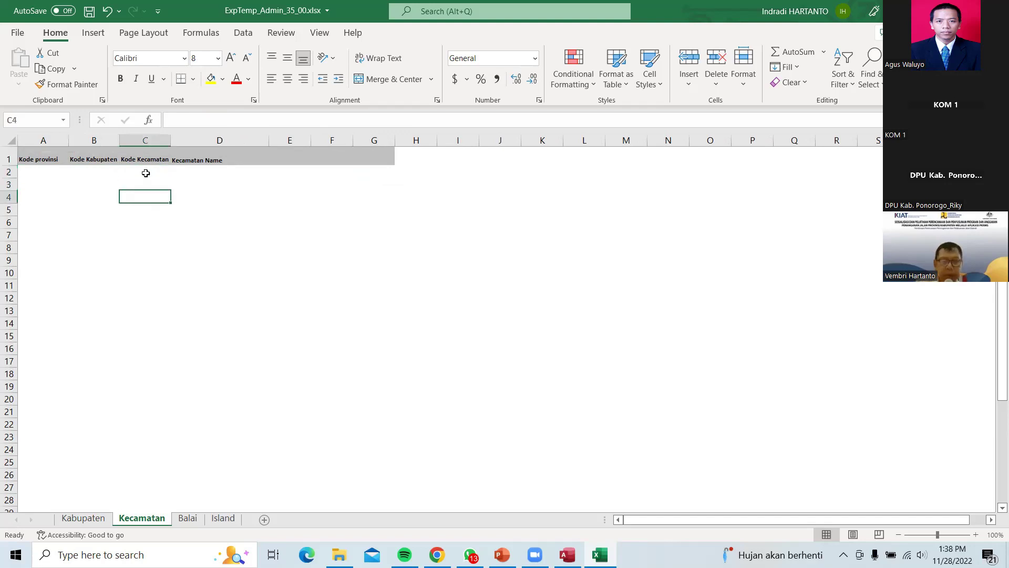
{"action": "key", "text": "Down"}
{"action": "key", "text": "Down"}
{"action": "key", "text": "Down"}
{"action": "key", "text": "Down"}
{"action": "key", "text": "Down"}
{"action": "key", "text": "Down"}
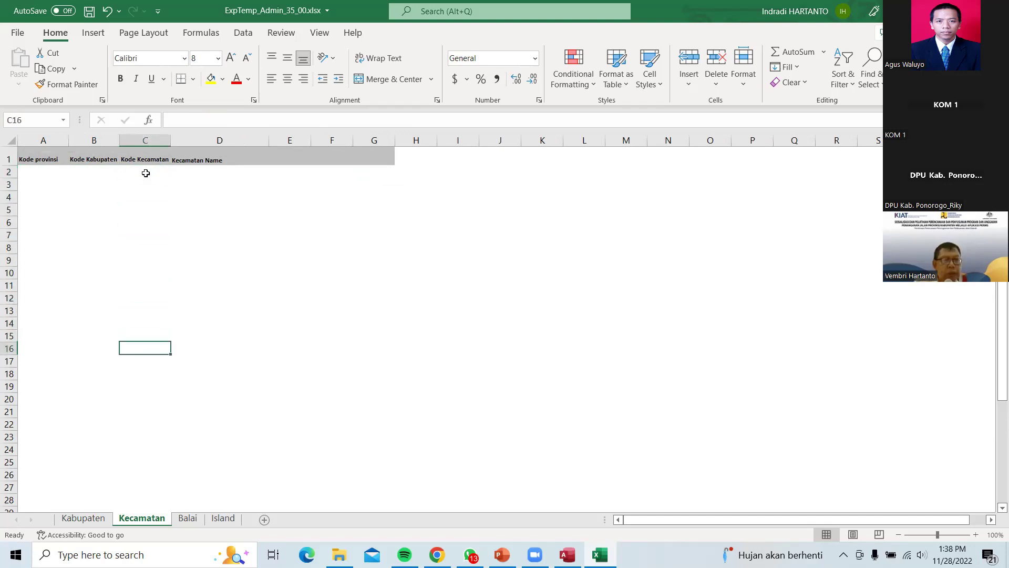
{"action": "left_click", "coordinate": [196, 173]}
{"action": "key", "text": "Down"}
{"action": "key", "text": "Down"}
{"action": "key", "text": "Down"}
{"action": "key", "text": "Down"}
{"action": "key", "text": "Down"}
{"action": "key", "text": "Down"}
{"action": "key", "text": "Down"}
{"action": "key", "text": "Down"}
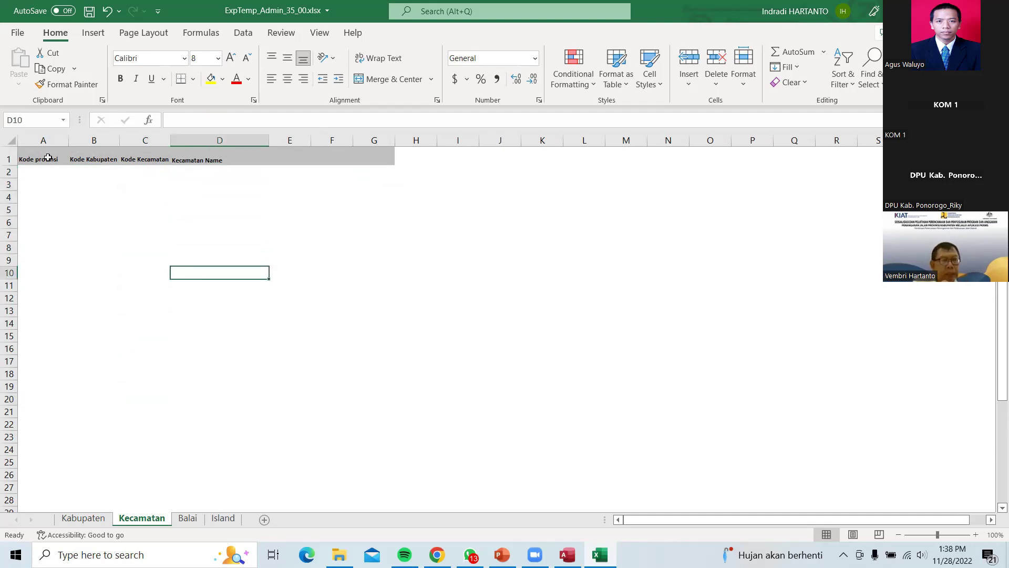
{"action": "left_click", "coordinate": [29, 174]}
{"action": "left_click_drag", "start_coordinate": [189, 173], "coordinate": [198, 337]}
{"action": "left_click", "coordinate": [43, 175]}
{"action": "left_click_drag", "start_coordinate": [43, 175], "coordinate": [160, 324]}
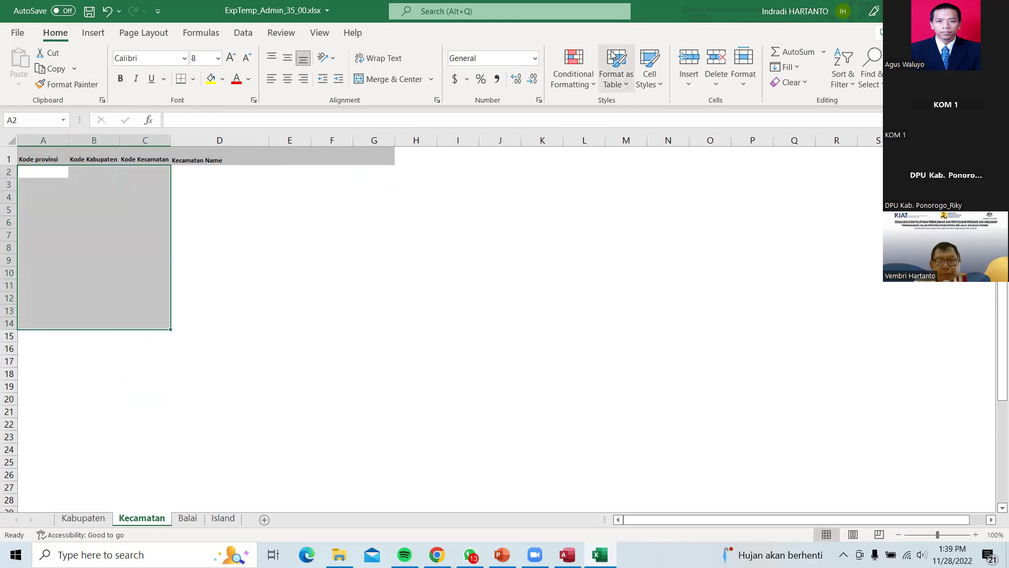
Close ExpTemp_Admin_35_00.xlsx without saving its changes and reopen it from the Template UPT Probolinggo folder.
{"action": "key", "text": "ctrl+w"}
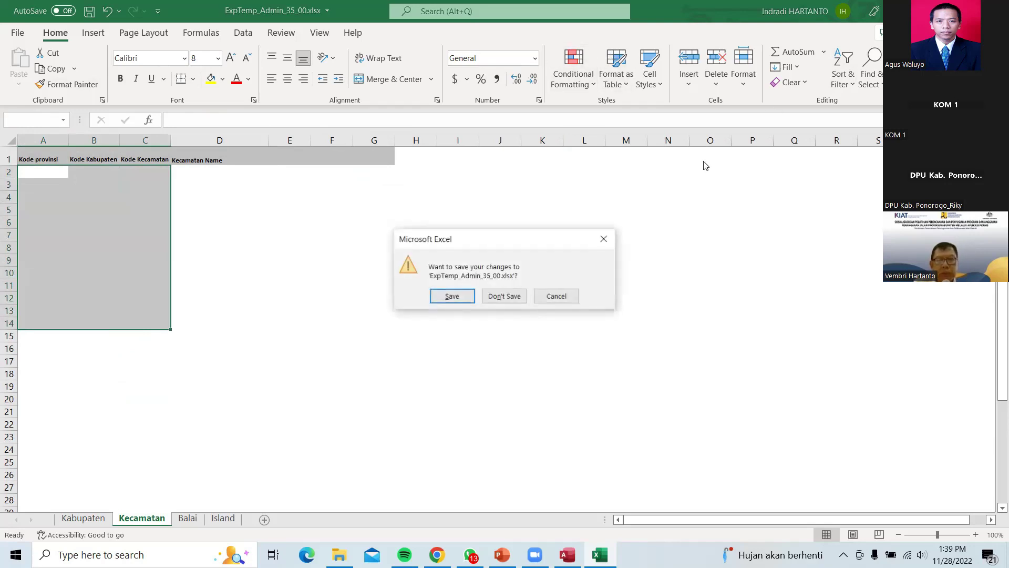
{"action": "left_click", "coordinate": [518, 296]}
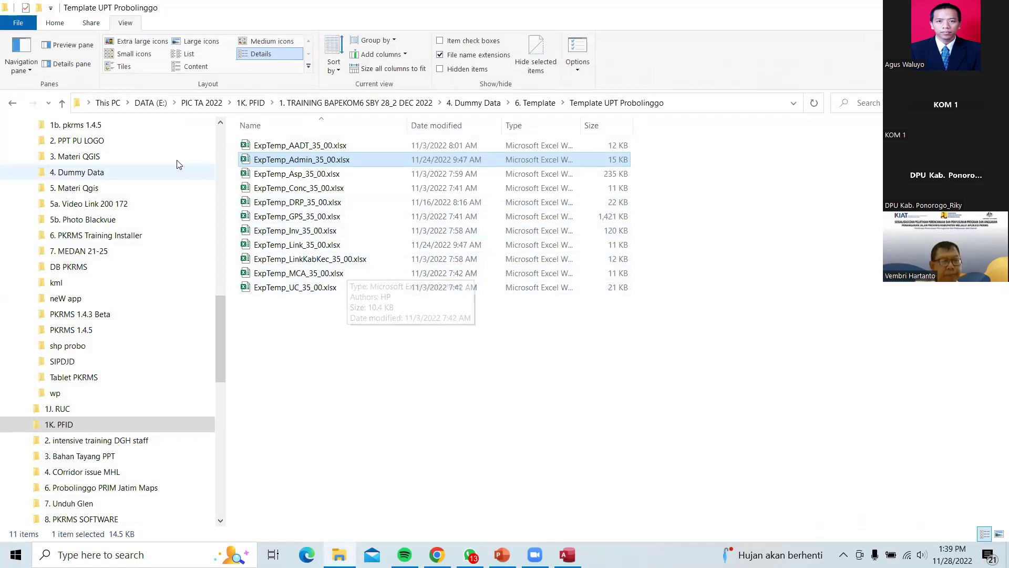
{"action": "double_click", "coordinate": [296, 160]}
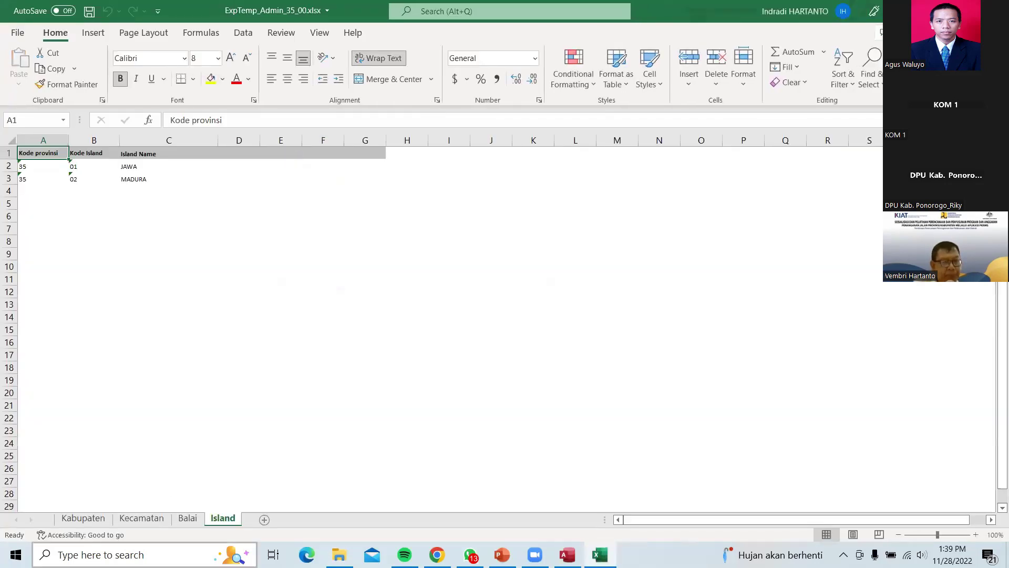
Review the Kabupaten, Kecamatan and Balai sheets and look up the balai code of WILAYAH UPT PROBOLINGGO.
{"action": "left_click", "coordinate": [83, 518]}
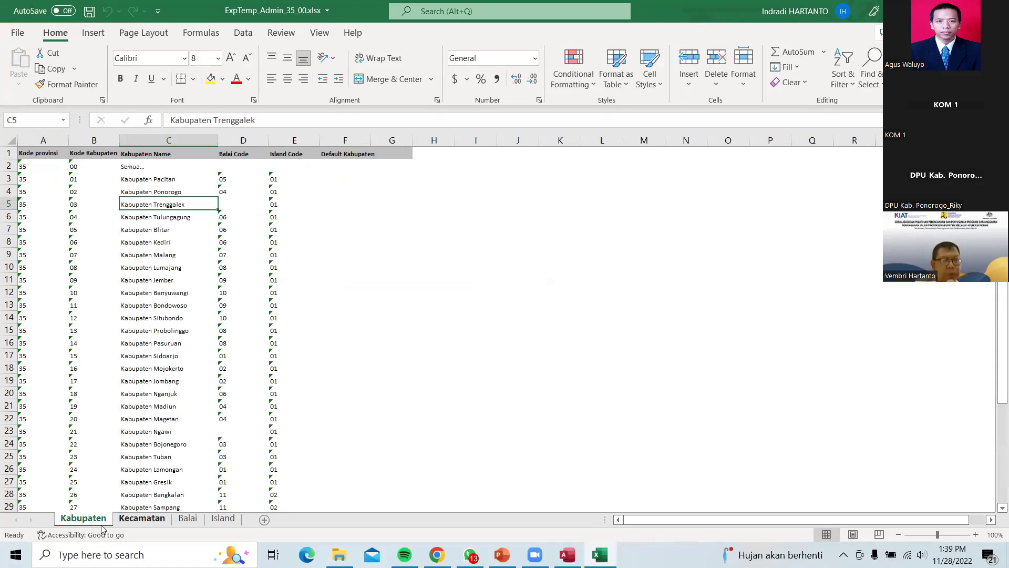
{"action": "left_click", "coordinate": [141, 519]}
{"action": "left_click", "coordinate": [189, 521]}
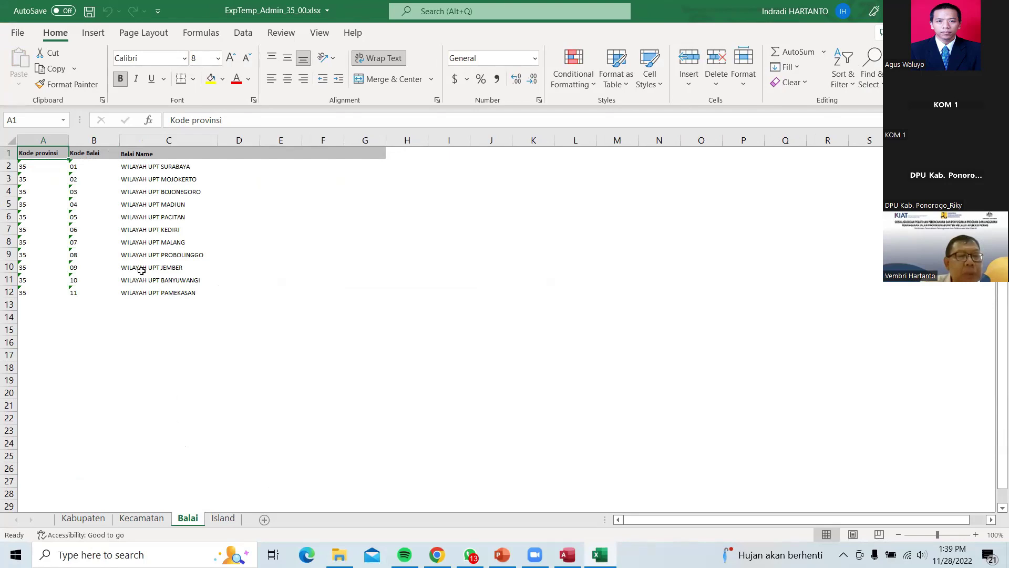
{"action": "left_click", "coordinate": [70, 257]}
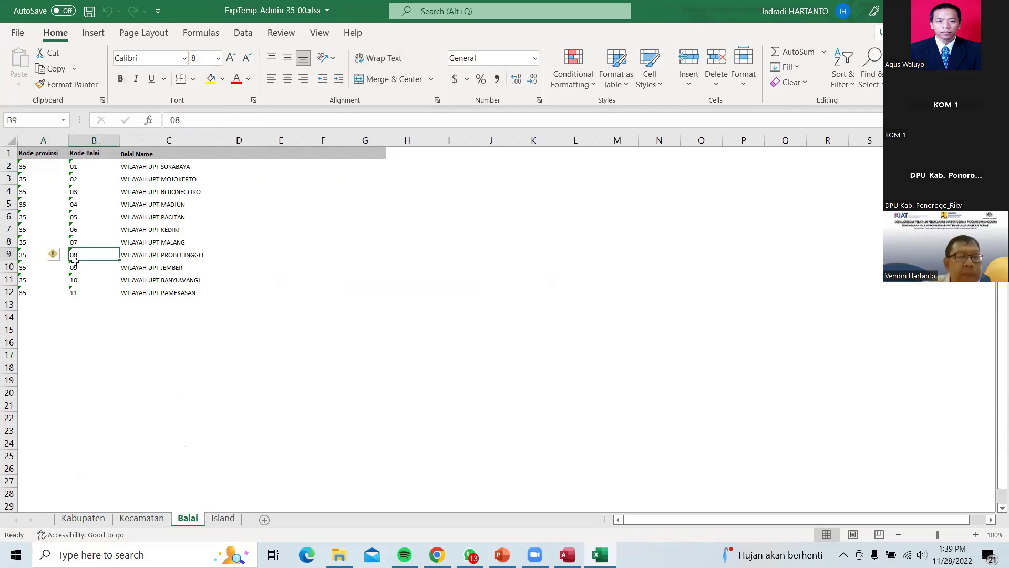
Switch to PKRMS, add a balai with code 08 and name PROBOLINGGO for Jawa Timur, and close the Balai form.
{"action": "key", "text": "alt+Tab"}
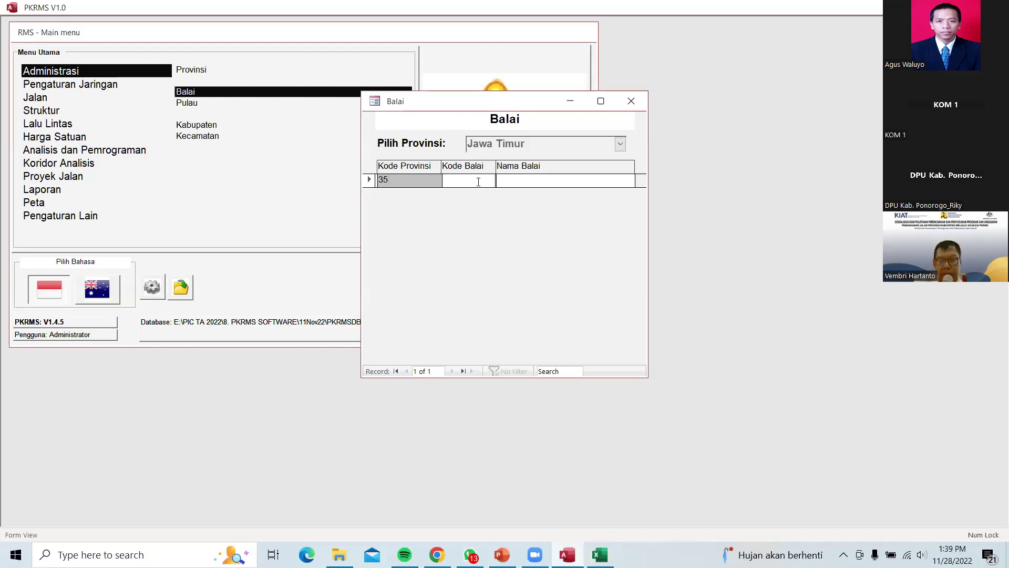
{"action": "type", "text": "08"}
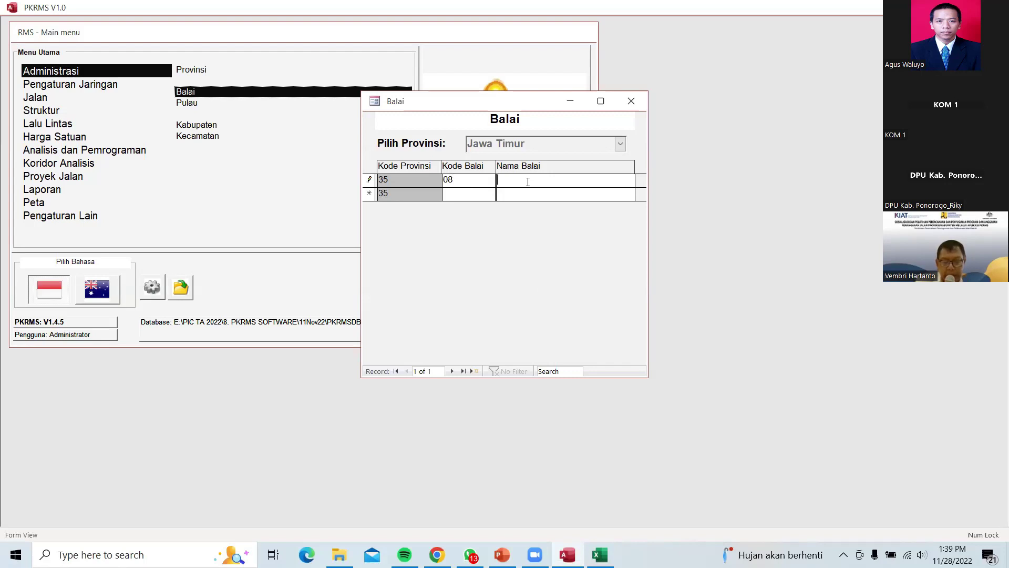
{"action": "type", "text": "p"}
{"action": "key", "text": "Caps_Lock"}
{"action": "type", "text": "PRO"}
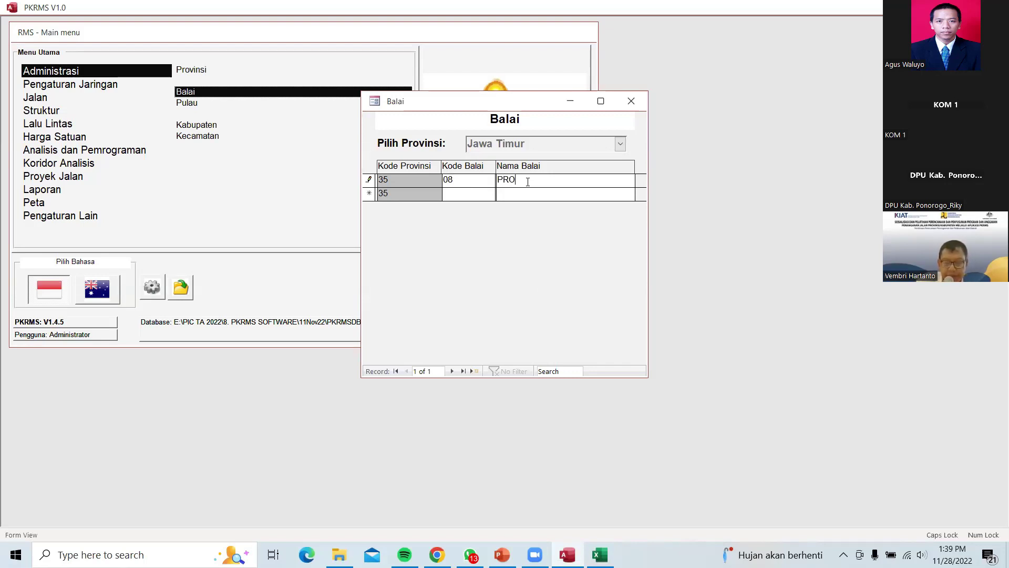
{"action": "type", "text": "BOLINGGP"}
{"action": "type", "text": "OLINGGO"}
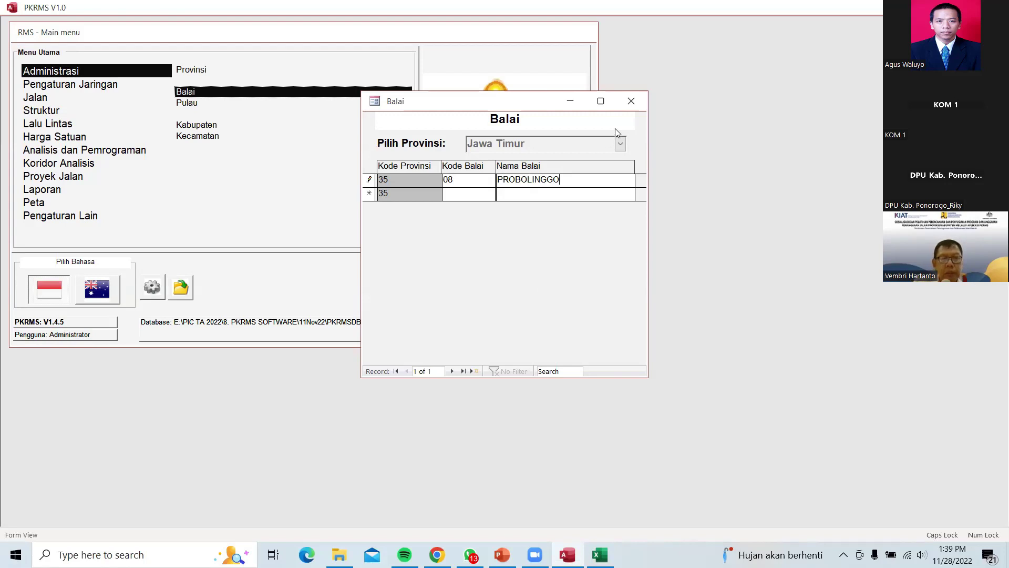
{"action": "left_click", "coordinate": [632, 100]}
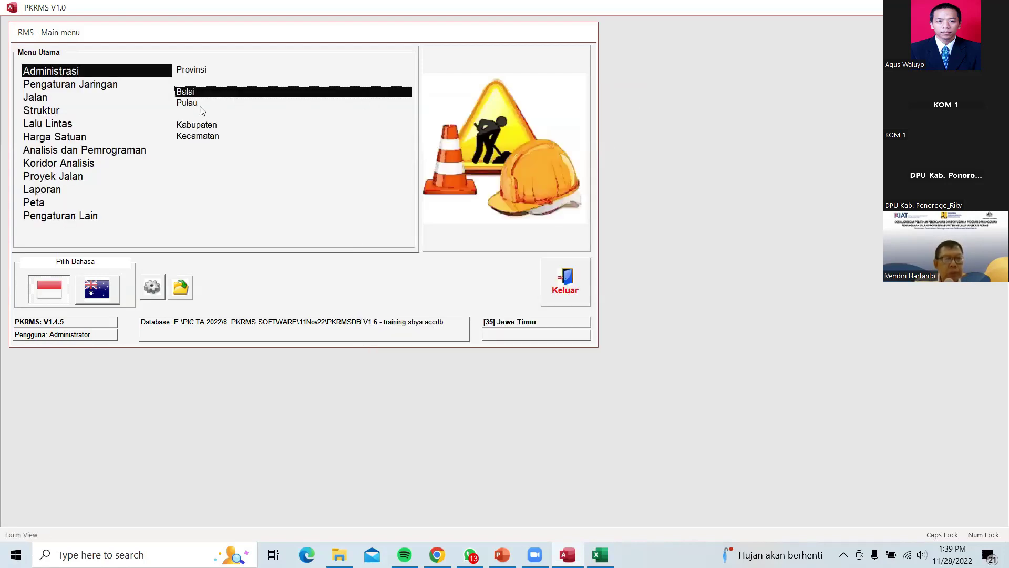
Add the islands 01 JAWA and 02 MADURA in the Pulau form of the Administrasi section and close it.
{"action": "left_click", "coordinate": [200, 104]}
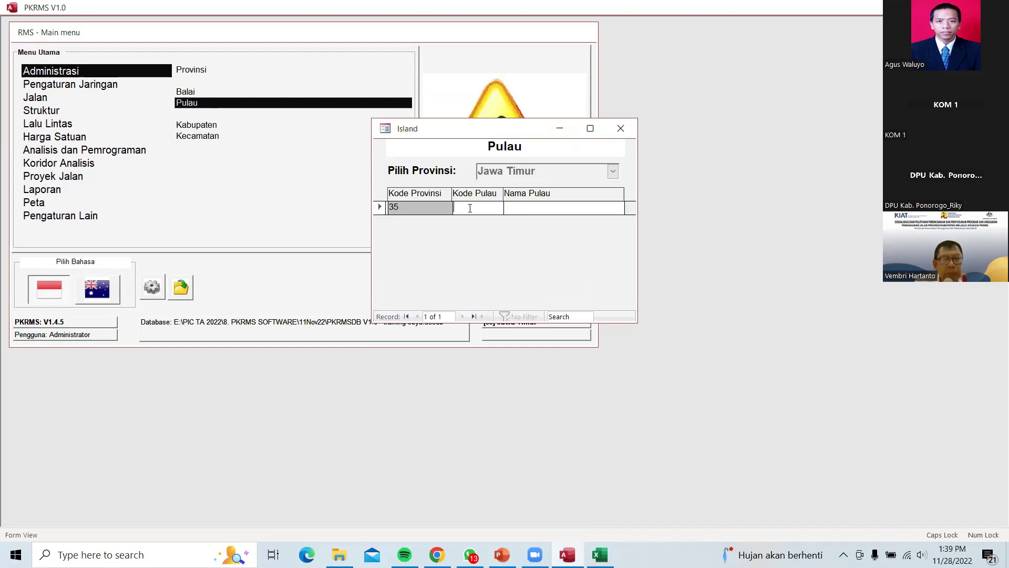
{"action": "type", "text": "01"}
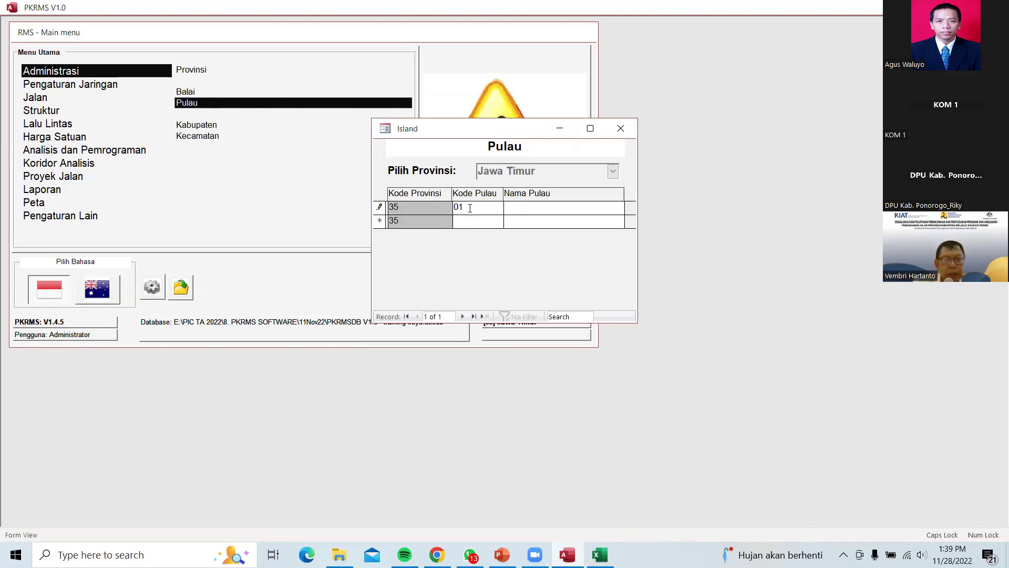
{"action": "left_click", "coordinate": [550, 210]}
{"action": "type", "text": "JAWA"}
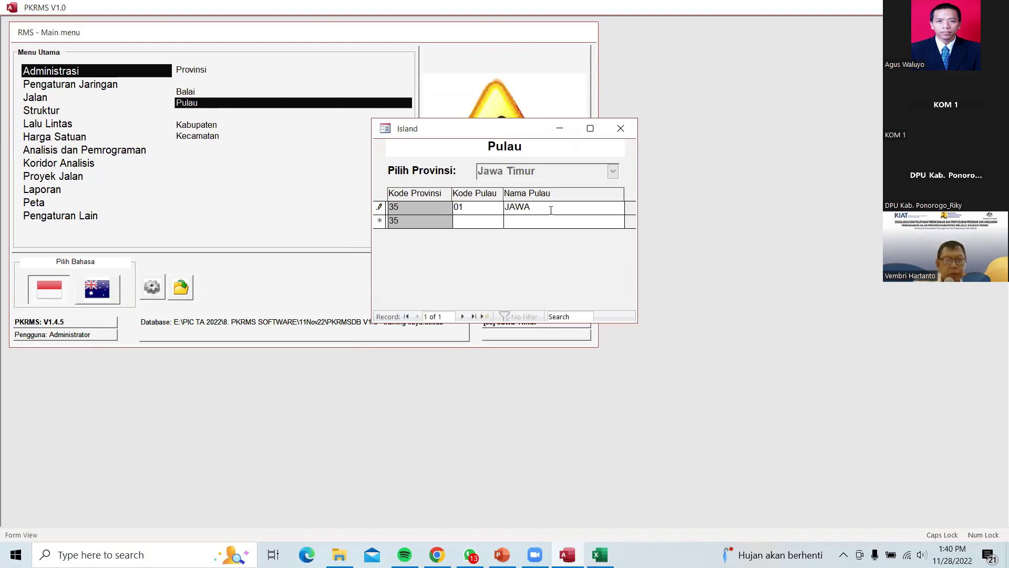
{"action": "left_click", "coordinate": [484, 220]}
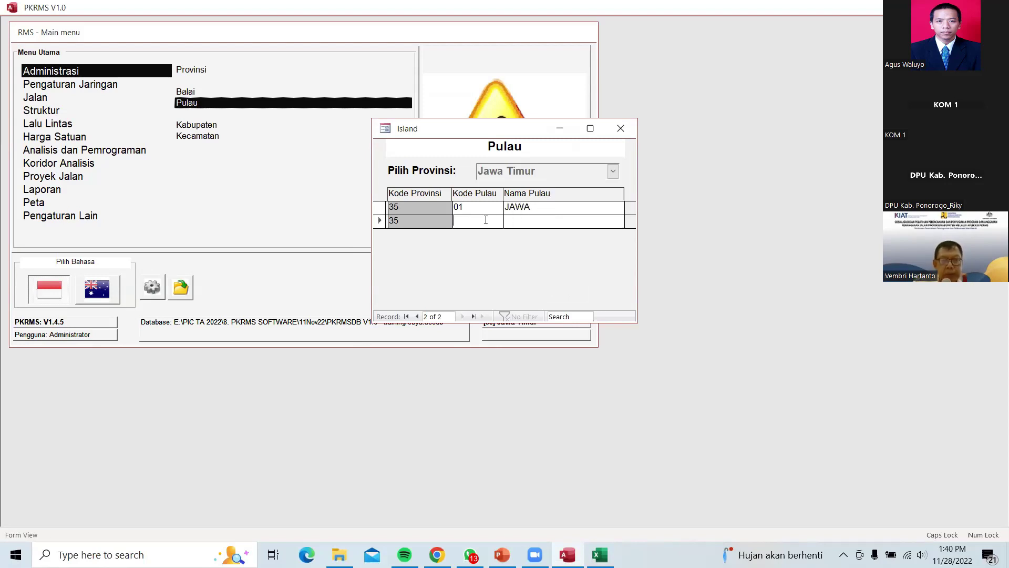
{"action": "type", "text": "02"}
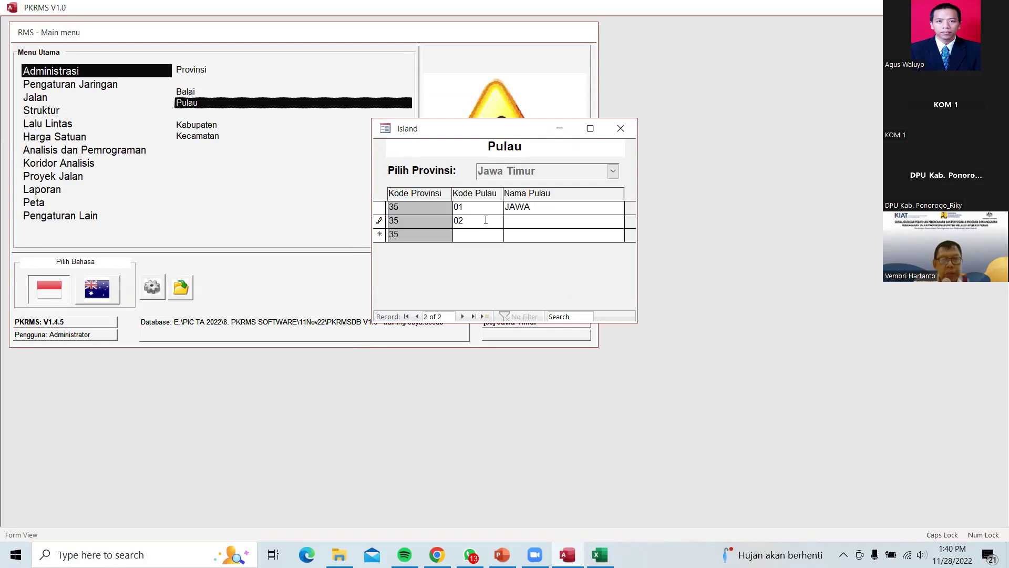
{"action": "type", "text": "MA"}
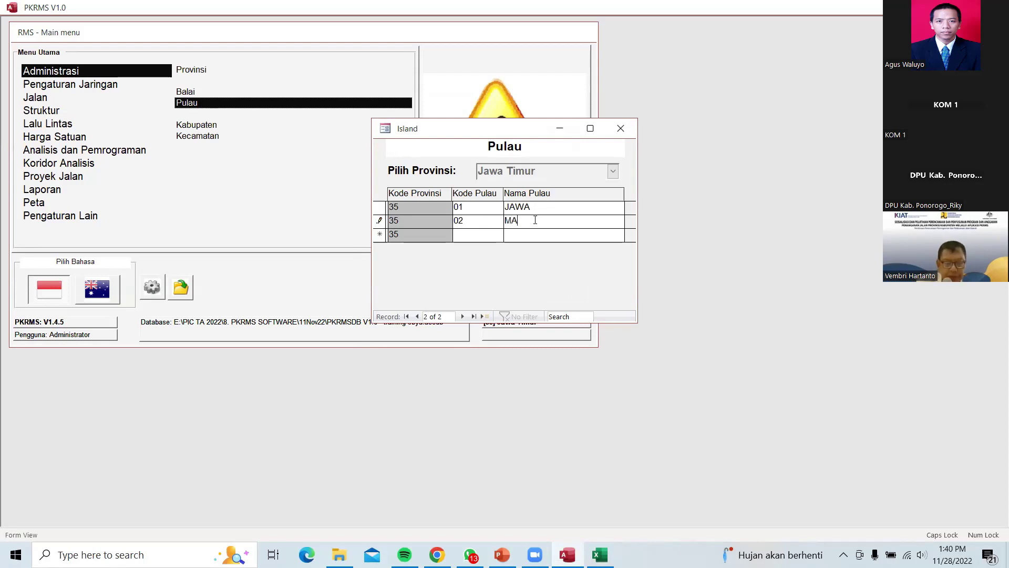
{"action": "type", "text": "DURA"}
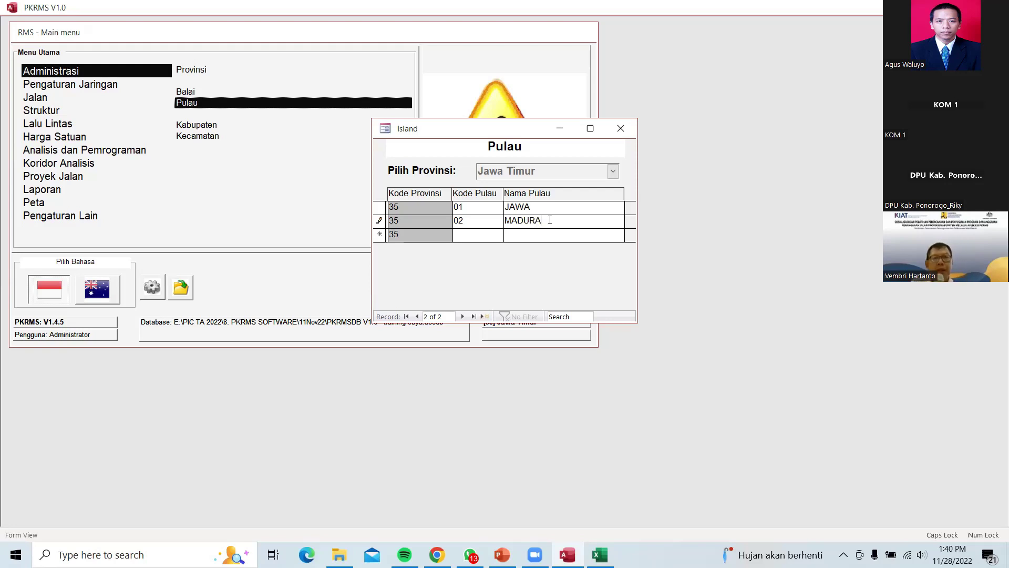
{"action": "left_click", "coordinate": [621, 128]}
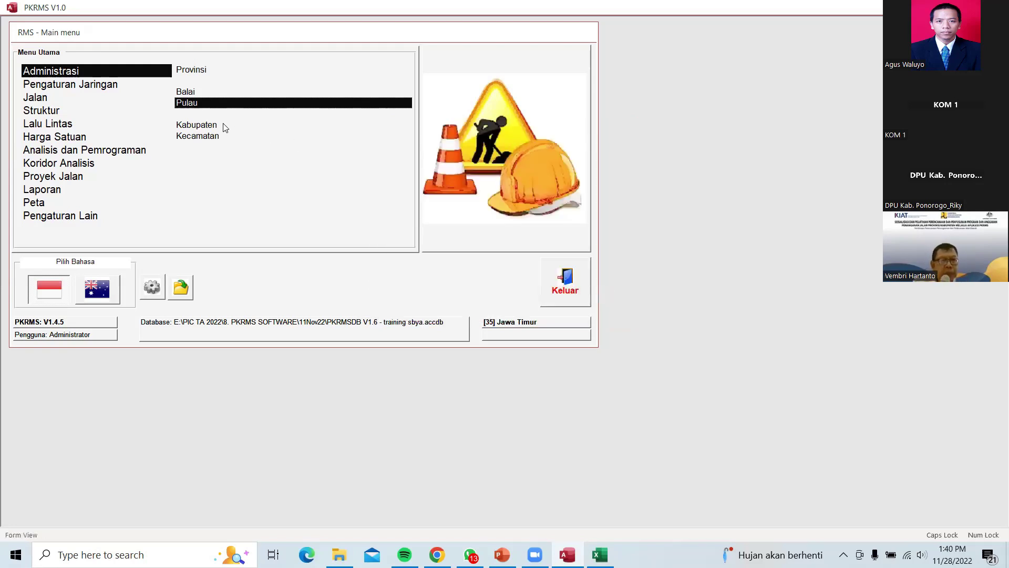
In the Kabupaten form, start a record with balai PROBOLINGGO and pulau JAWA, marked as Kabupaten Acuan.
{"action": "left_click", "coordinate": [224, 126]}
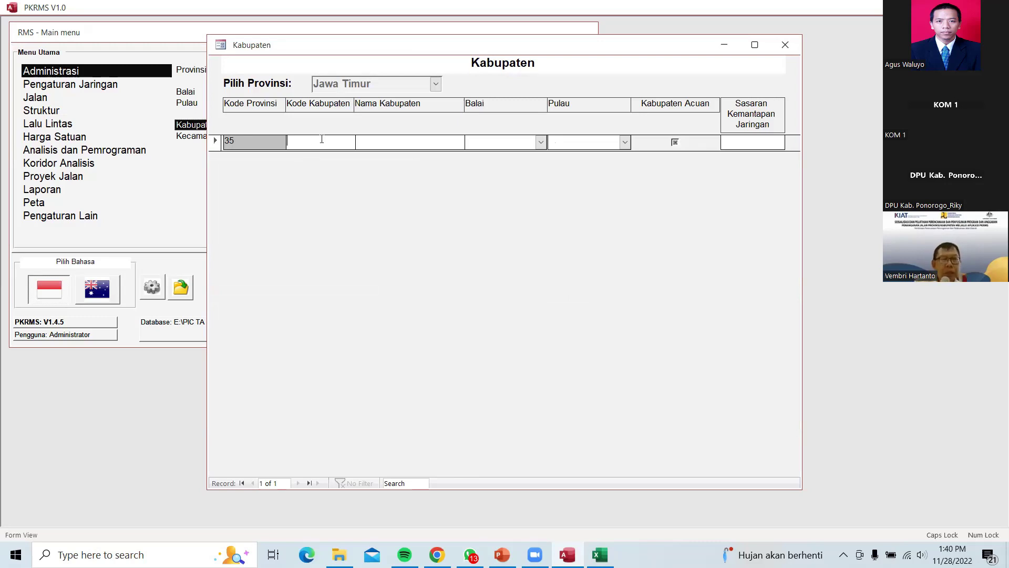
{"action": "left_click", "coordinate": [420, 140]}
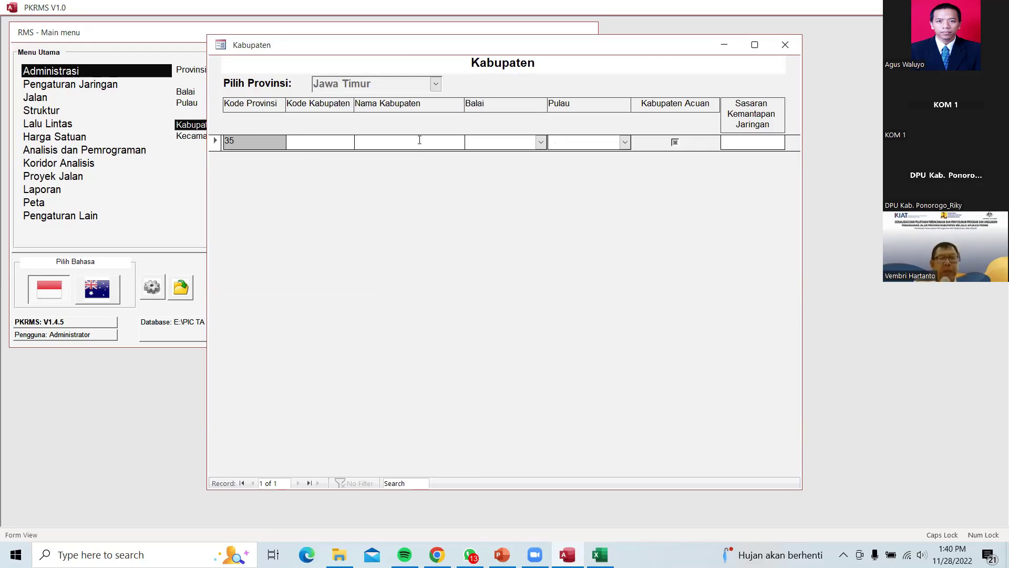
{"action": "left_click", "coordinate": [539, 141]}
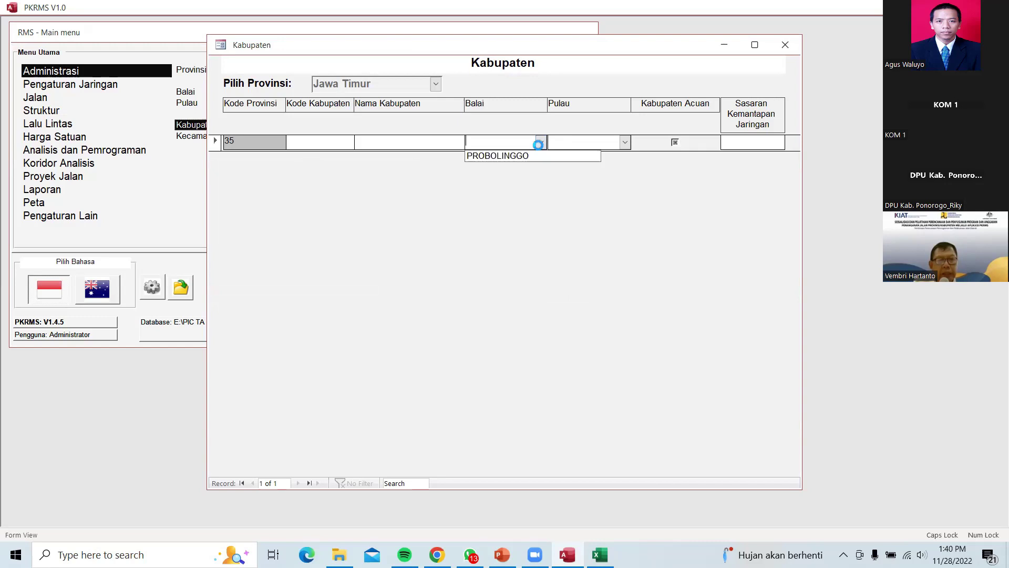
{"action": "left_click", "coordinate": [524, 156]}
{"action": "left_click", "coordinate": [584, 143]}
{"action": "left_click", "coordinate": [624, 142]}
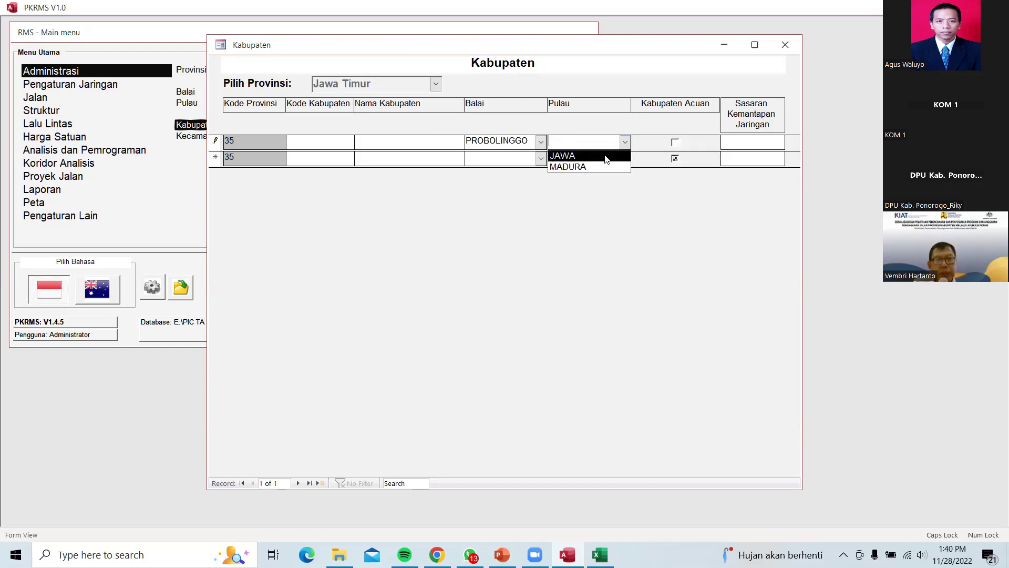
{"action": "left_click", "coordinate": [606, 156]}
{"action": "left_click", "coordinate": [675, 142]}
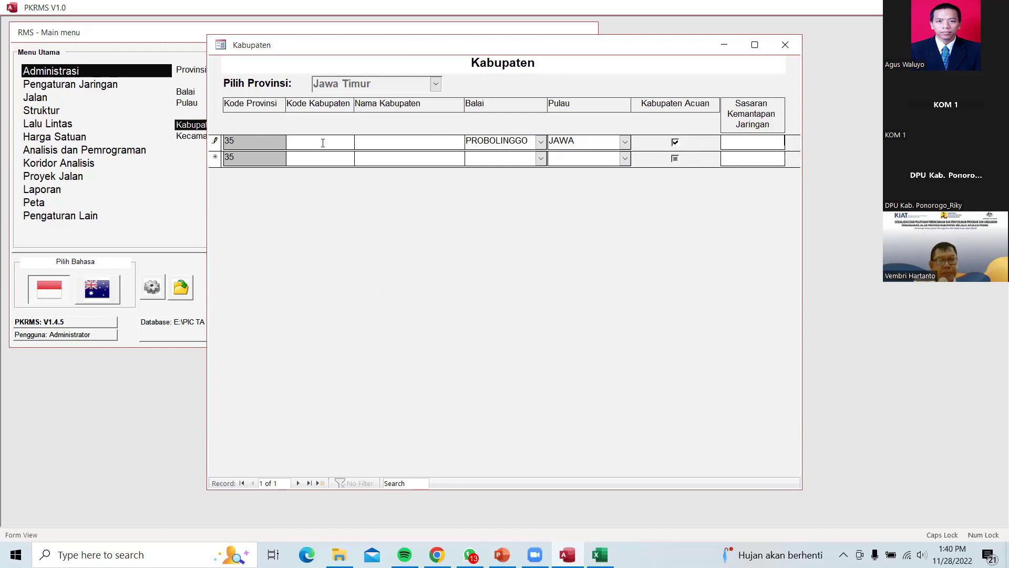
Recheck the balai choices of the record and close the Kabupaten form, discarding the incomplete record.
{"action": "left_click", "coordinate": [541, 141]}
{"action": "left_click", "coordinate": [507, 184]}
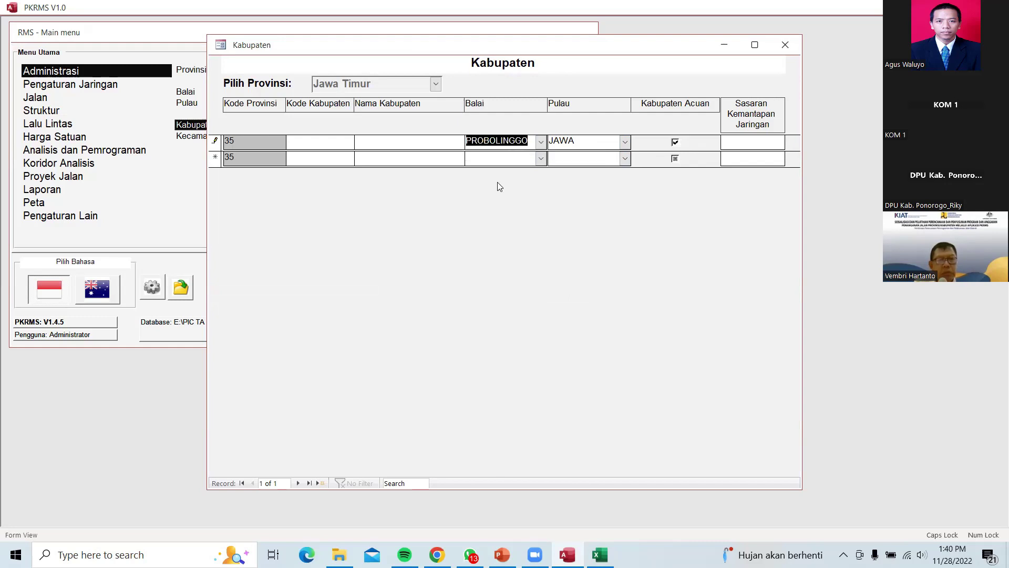
{"action": "left_click", "coordinate": [308, 143]}
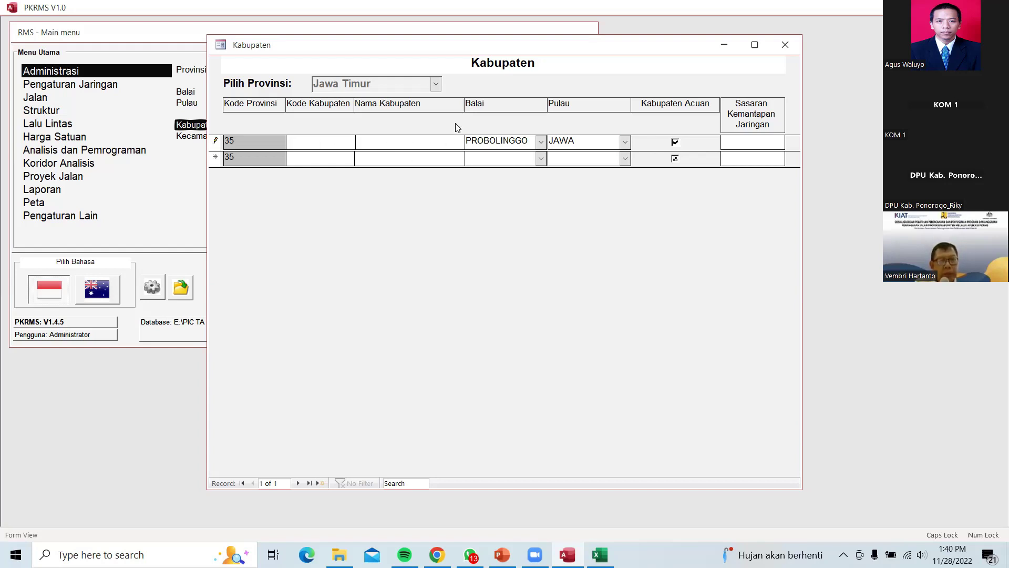
{"action": "left_click", "coordinate": [542, 143]}
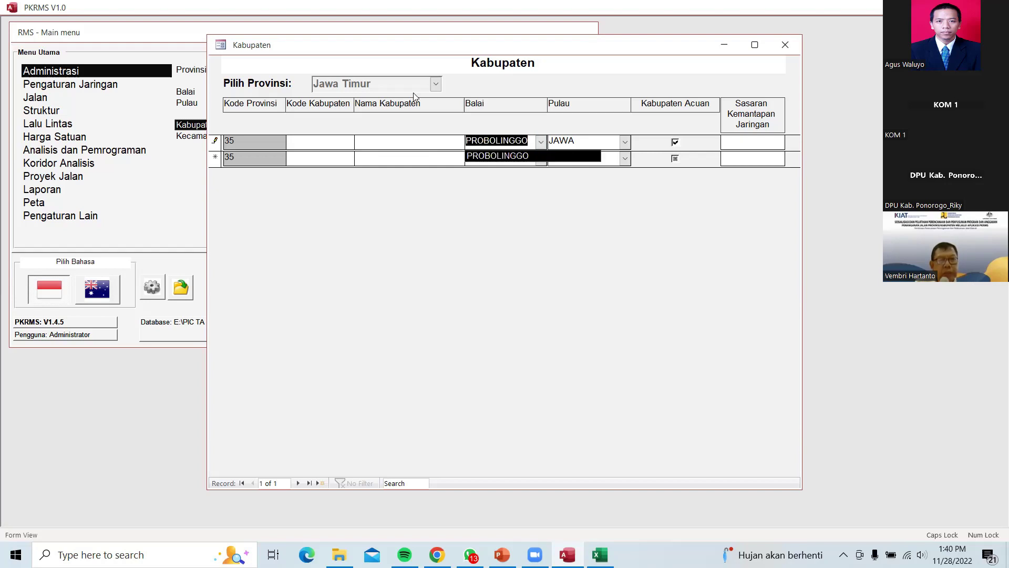
{"action": "left_click", "coordinate": [781, 48]}
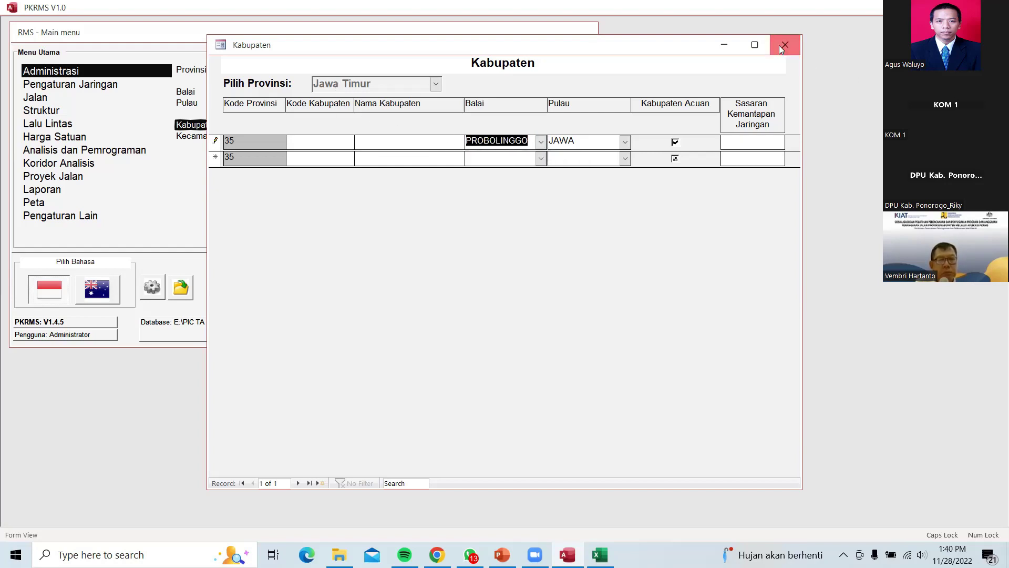
{"action": "left_click", "coordinate": [491, 315]}
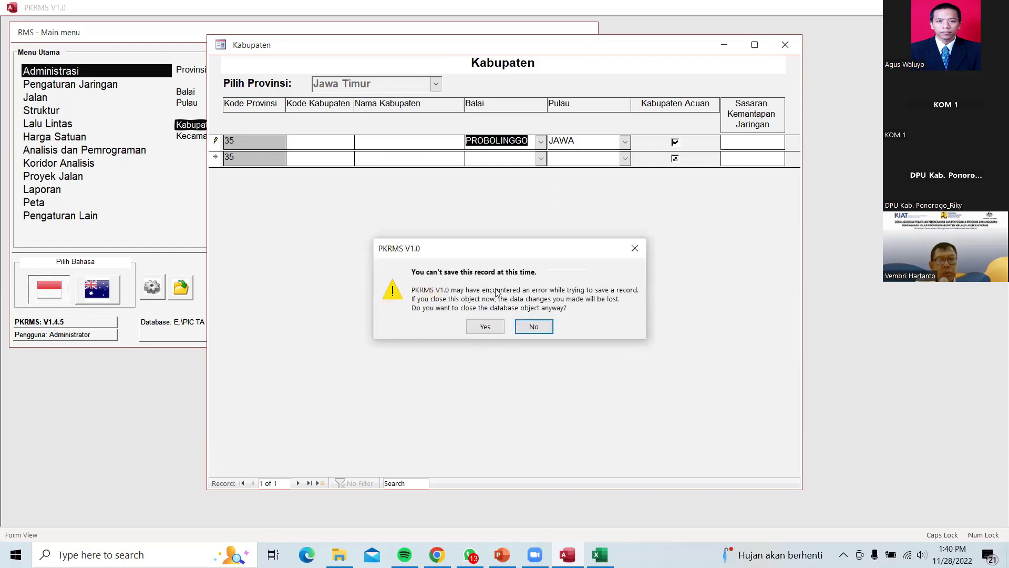
{"action": "left_click", "coordinate": [485, 326]}
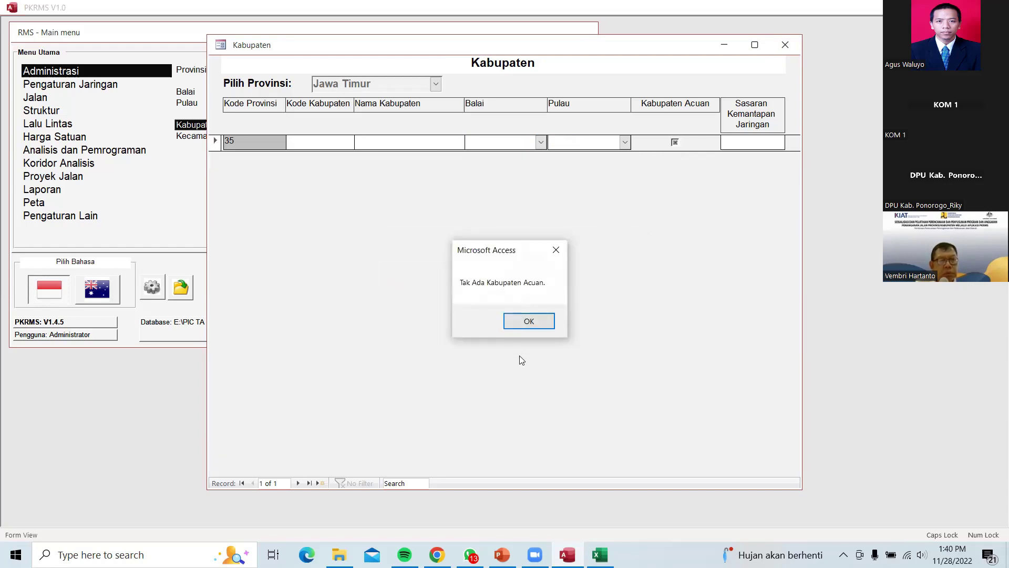
{"action": "left_click", "coordinate": [522, 324]}
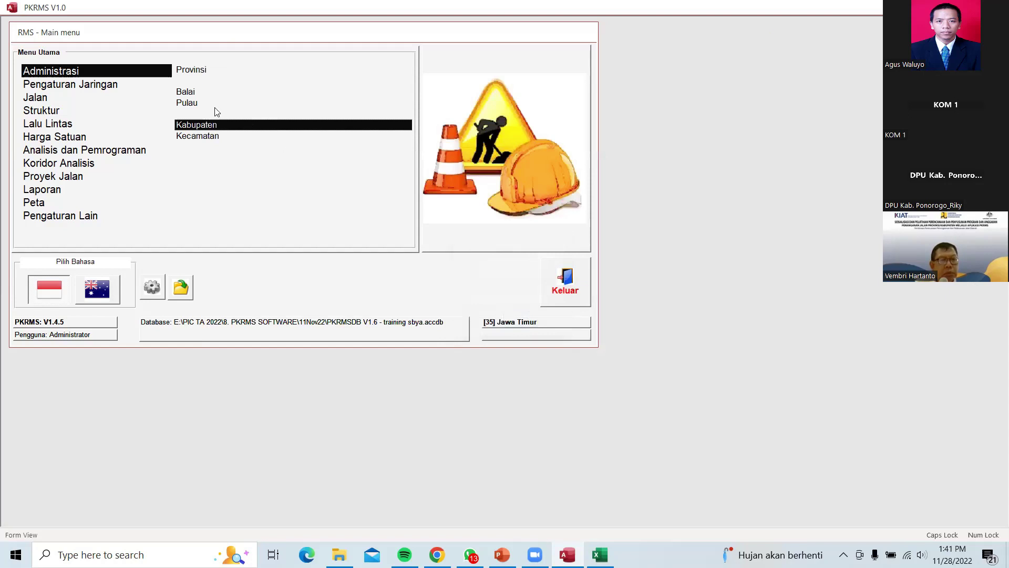
Open the Balai form in PKRMS and switch to Excel to review the codes and names in the Balai sheet.
{"action": "left_click", "coordinate": [194, 92]}
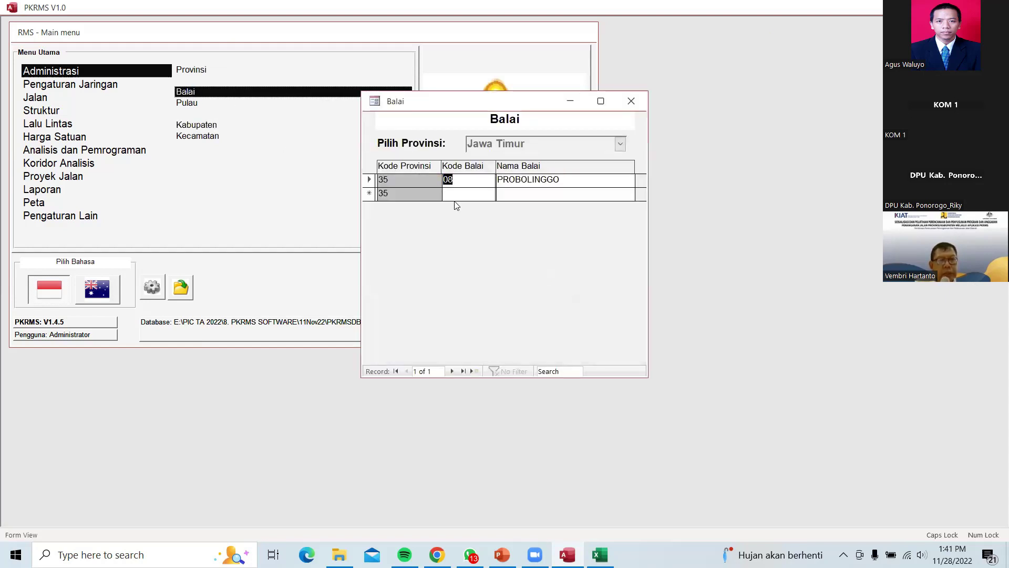
{"action": "left_click", "coordinate": [465, 196]}
{"action": "left_click", "coordinate": [600, 554]}
{"action": "left_click_drag", "start_coordinate": [84, 166], "coordinate": [81, 303]}
{"action": "left_click", "coordinate": [101, 373]}
{"action": "left_click", "coordinate": [90, 165]}
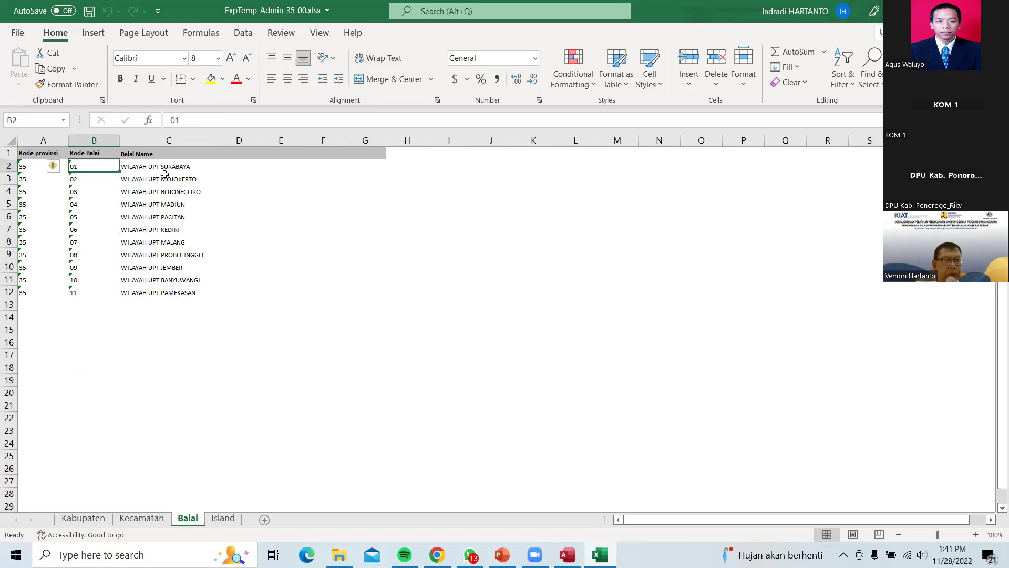
{"action": "left_click", "coordinate": [192, 167]}
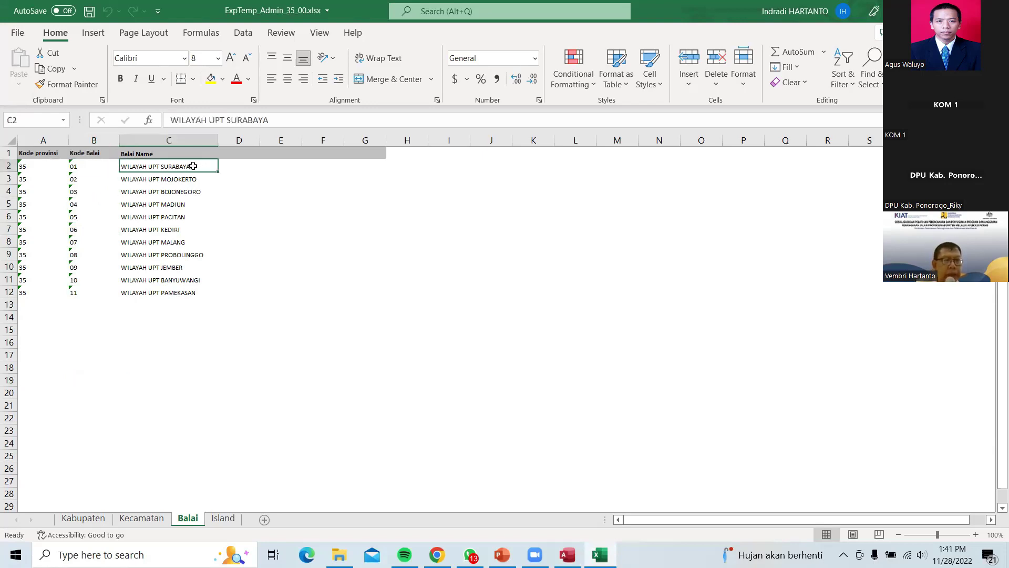
{"action": "left_click", "coordinate": [78, 178]}
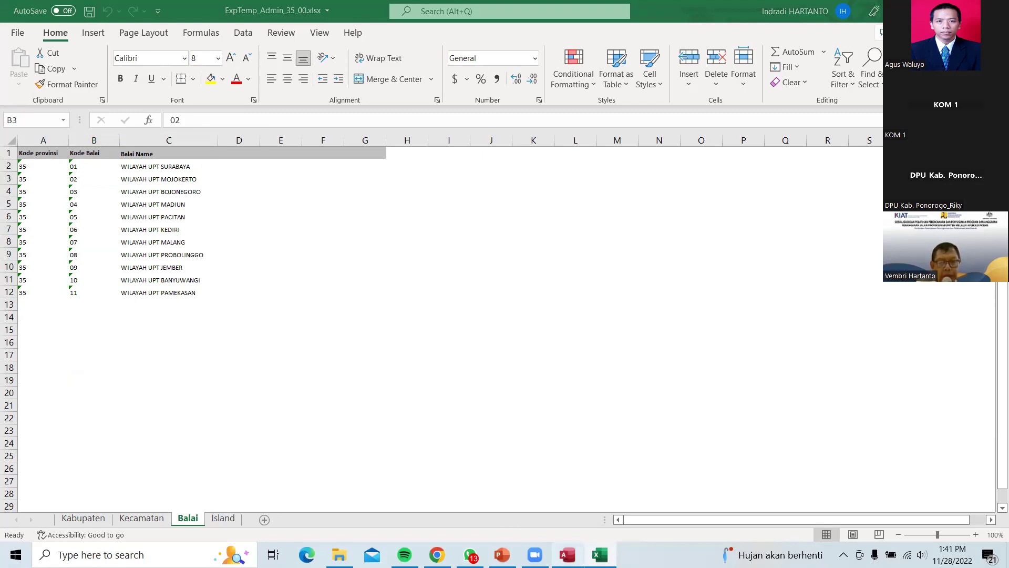
Switch back to PKRMS and check the entries in the Balai and Pulau forms, closing each one.
{"action": "key", "text": "alt+Tab"}
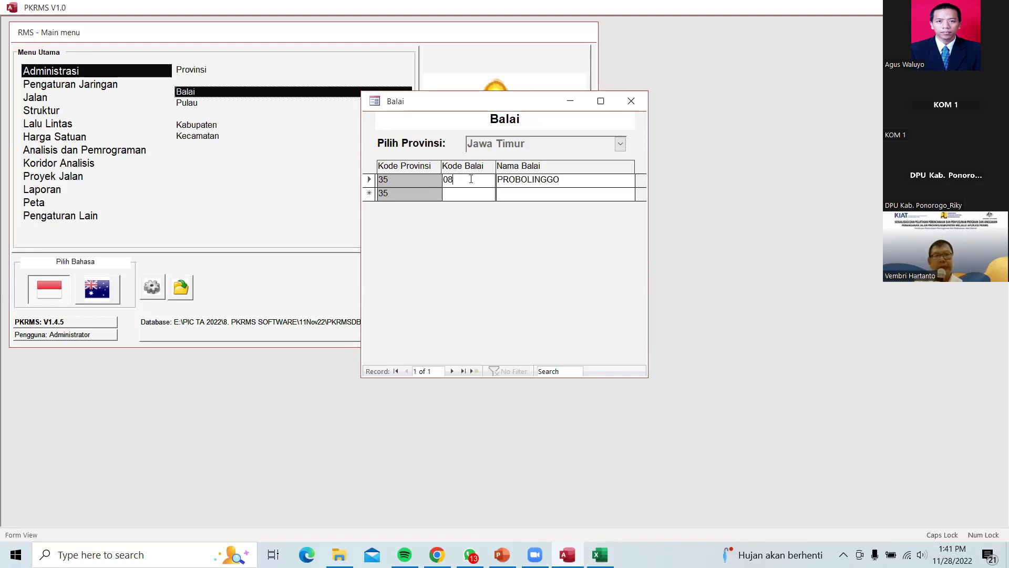
{"action": "left_click", "coordinate": [465, 196]}
{"action": "key", "text": "Up"}
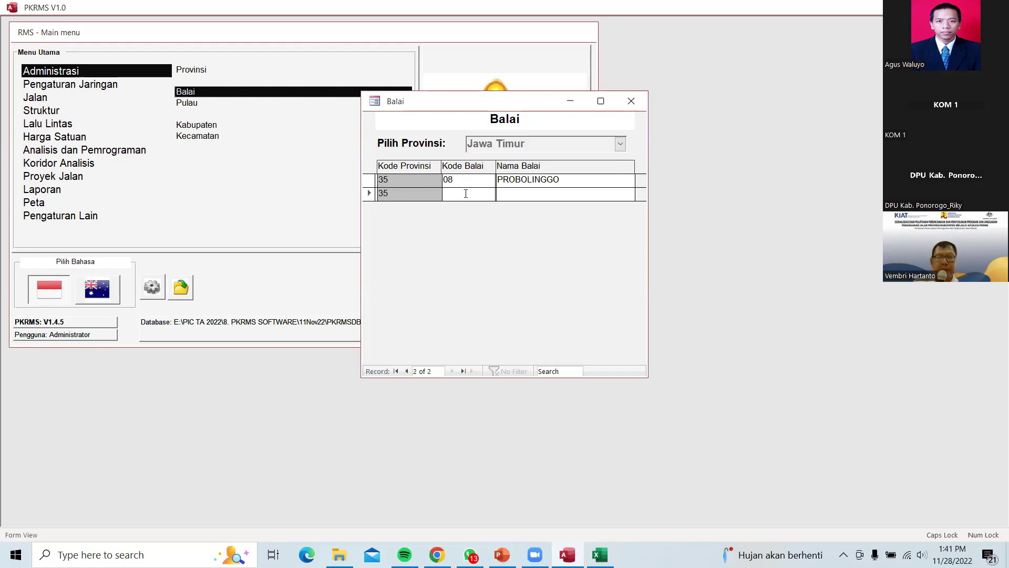
{"action": "left_click", "coordinate": [631, 100]}
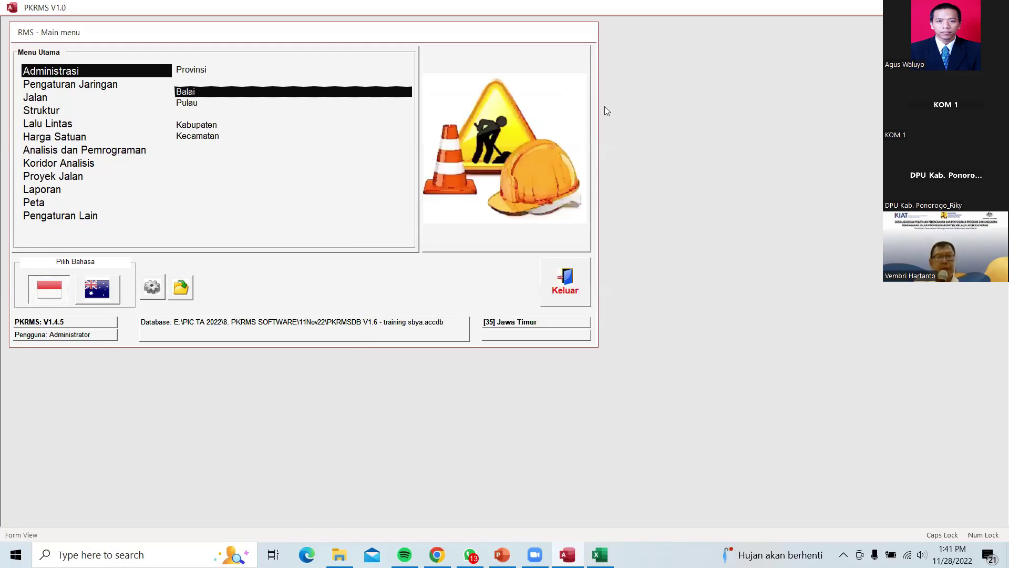
{"action": "left_click", "coordinate": [198, 107]}
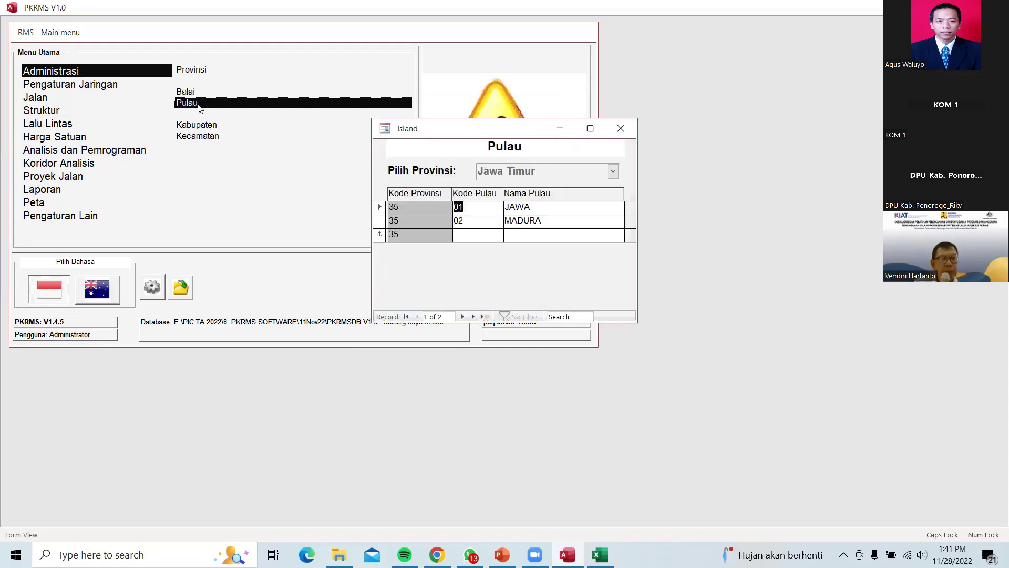
{"action": "left_click", "coordinate": [631, 131]}
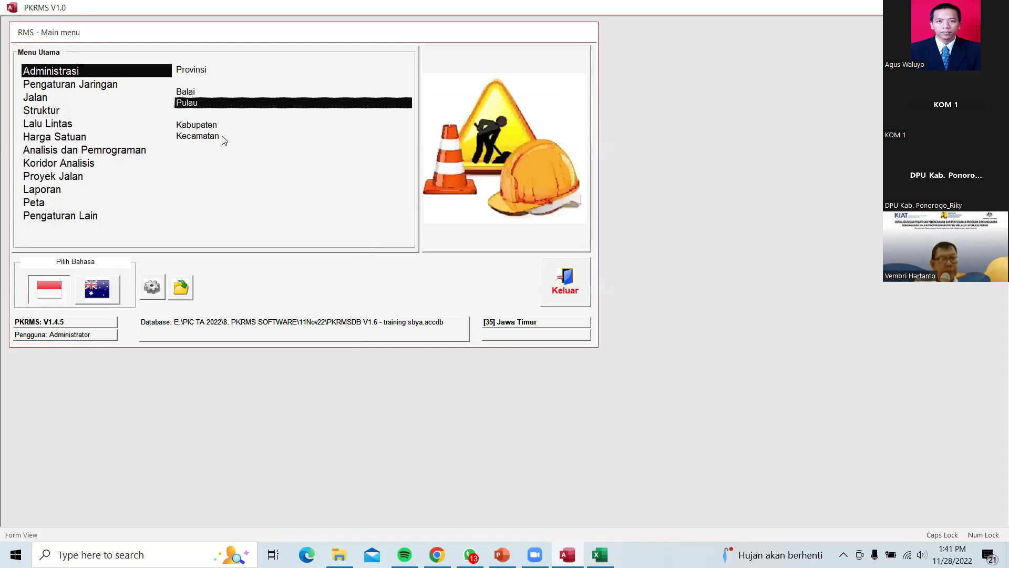
Review the empty Kabupaten form for Jawa Timur and close it without adding a record.
{"action": "left_click", "coordinate": [226, 126]}
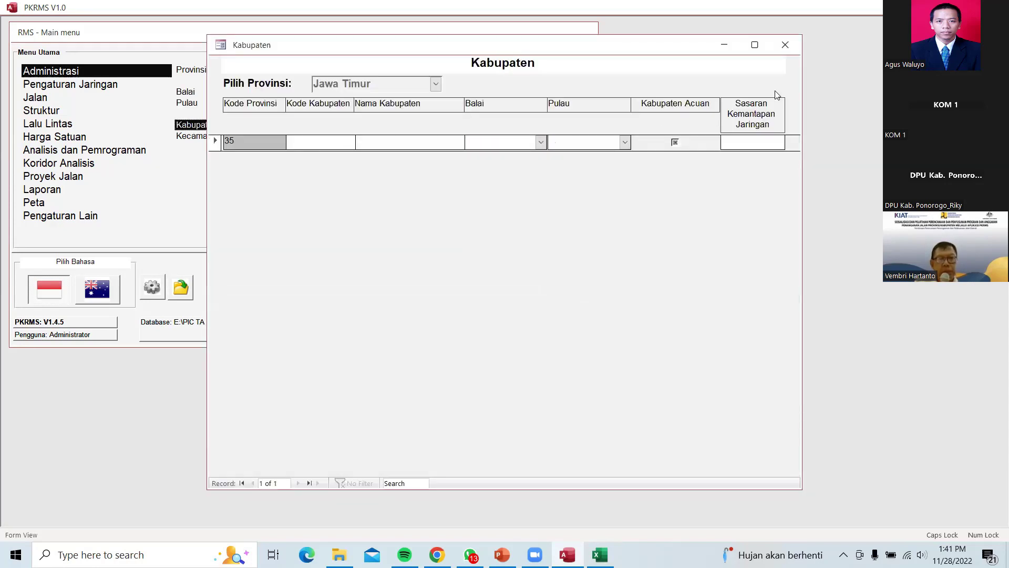
{"action": "left_click", "coordinate": [784, 45]}
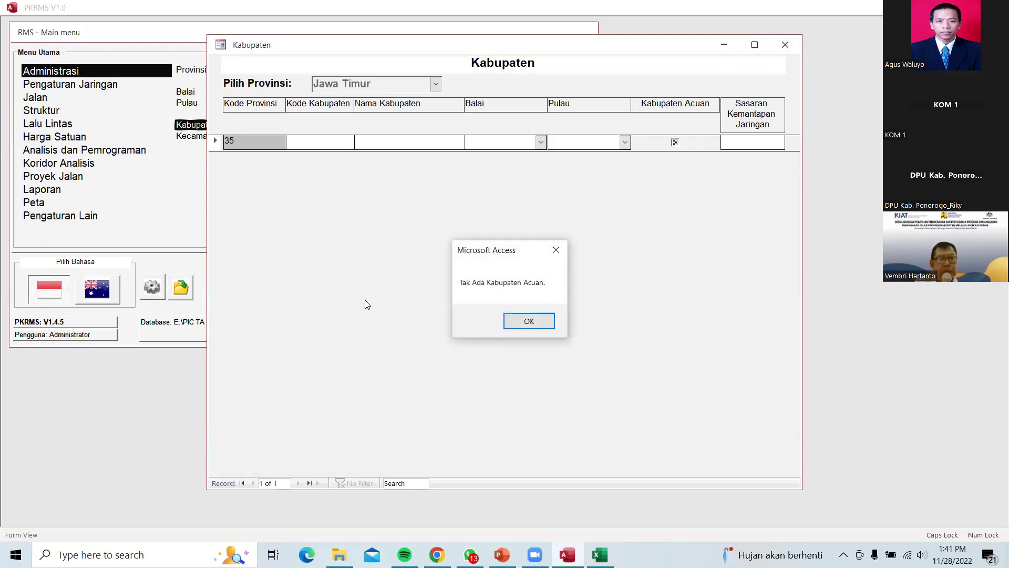
{"action": "left_click", "coordinate": [527, 323]}
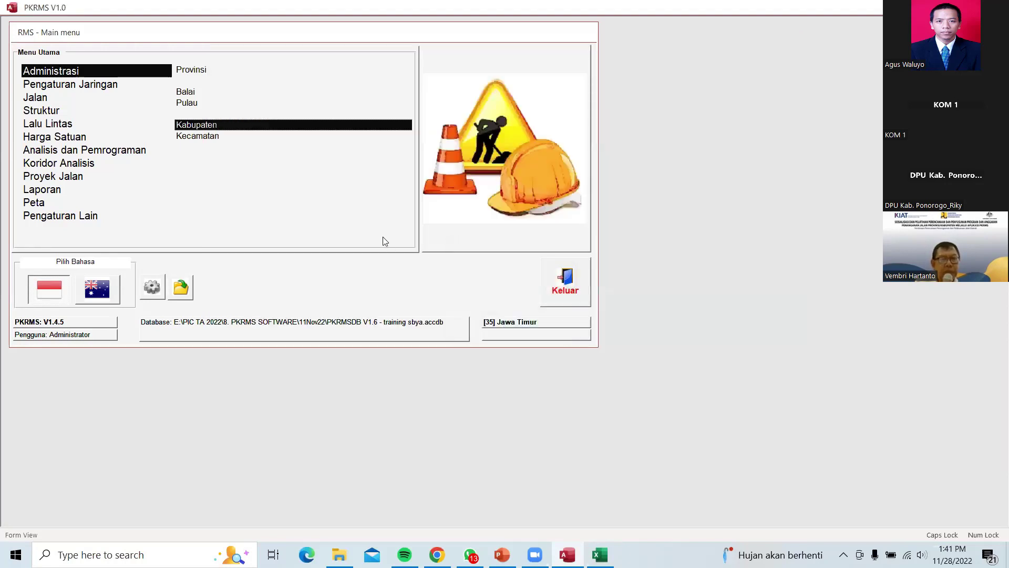
{"action": "left_click", "coordinate": [235, 129]}
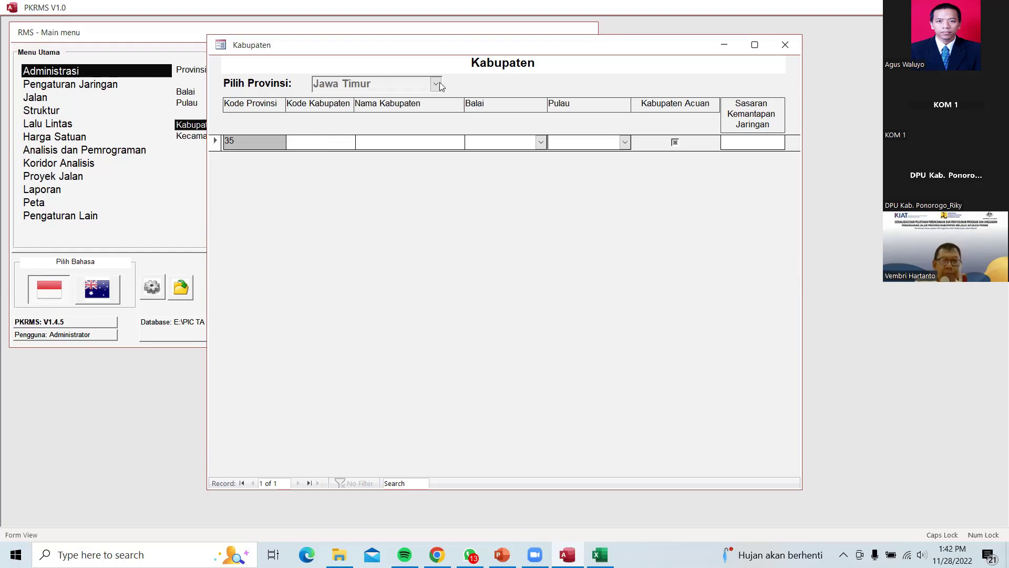
{"action": "left_click", "coordinate": [779, 45]}
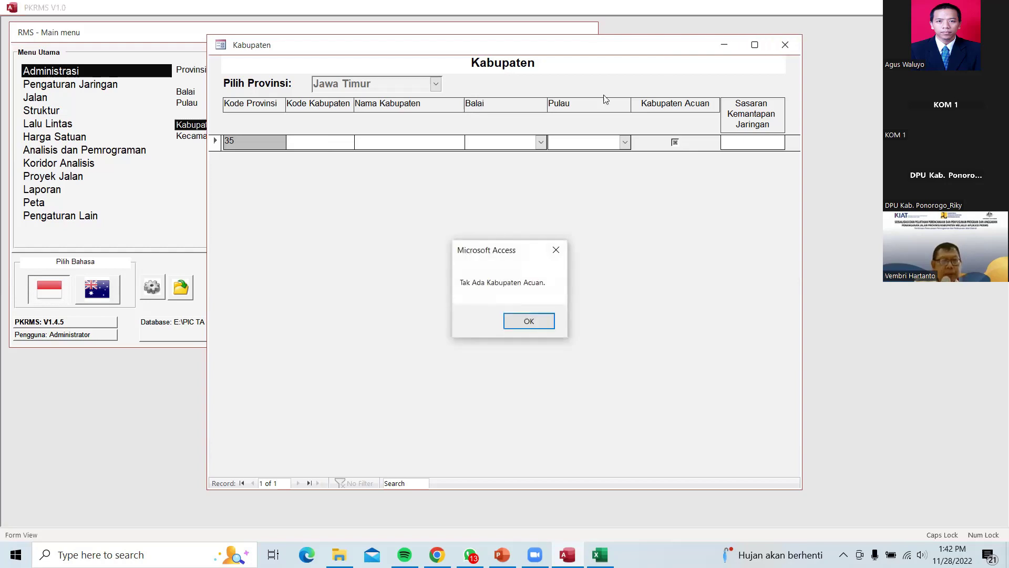
{"action": "left_click", "coordinate": [541, 321]}
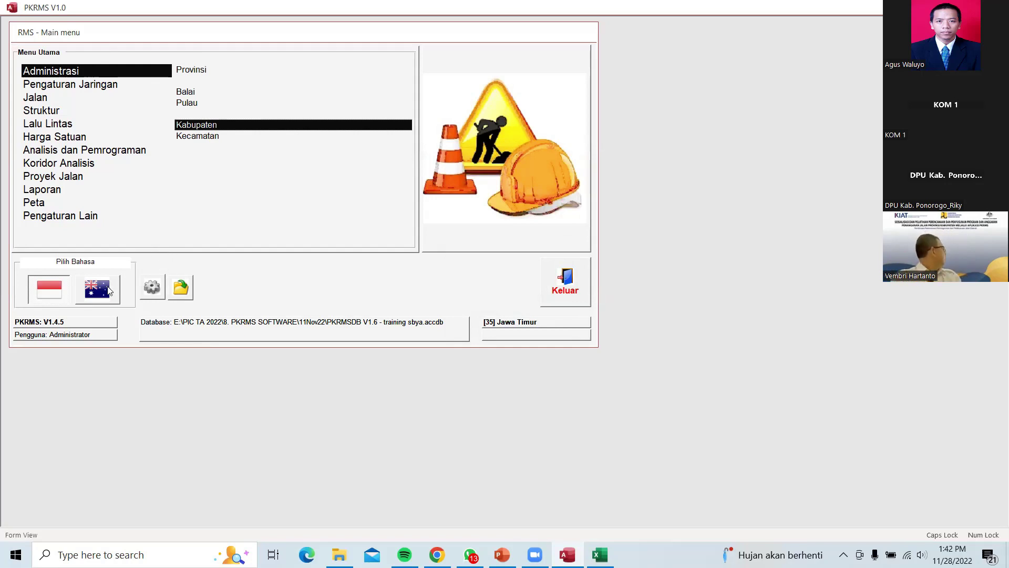
Open the PKRMS settings, choose Administration as the Excel data type and start the import.
{"action": "left_click", "coordinate": [158, 285]}
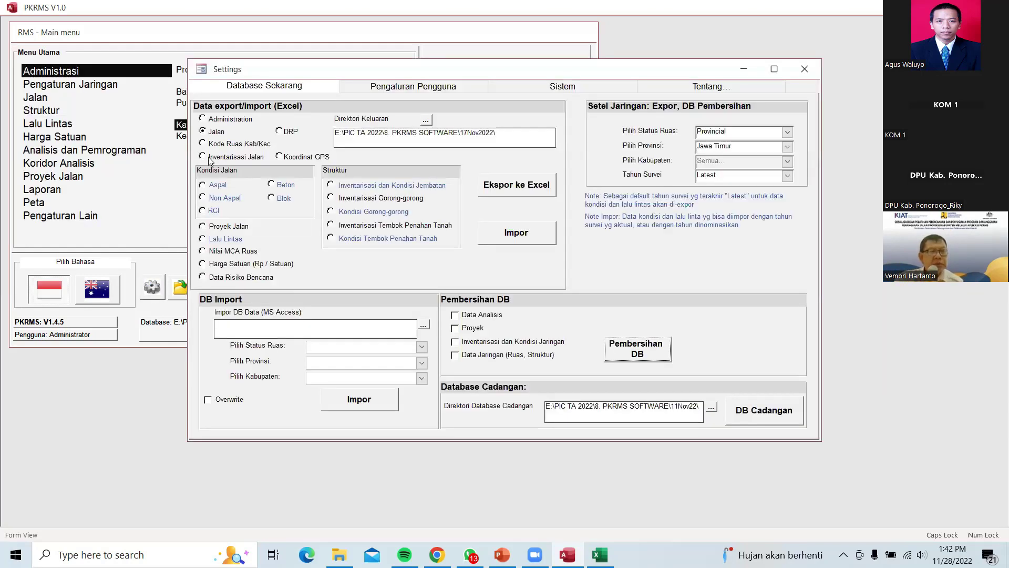
{"action": "left_click", "coordinate": [232, 121]}
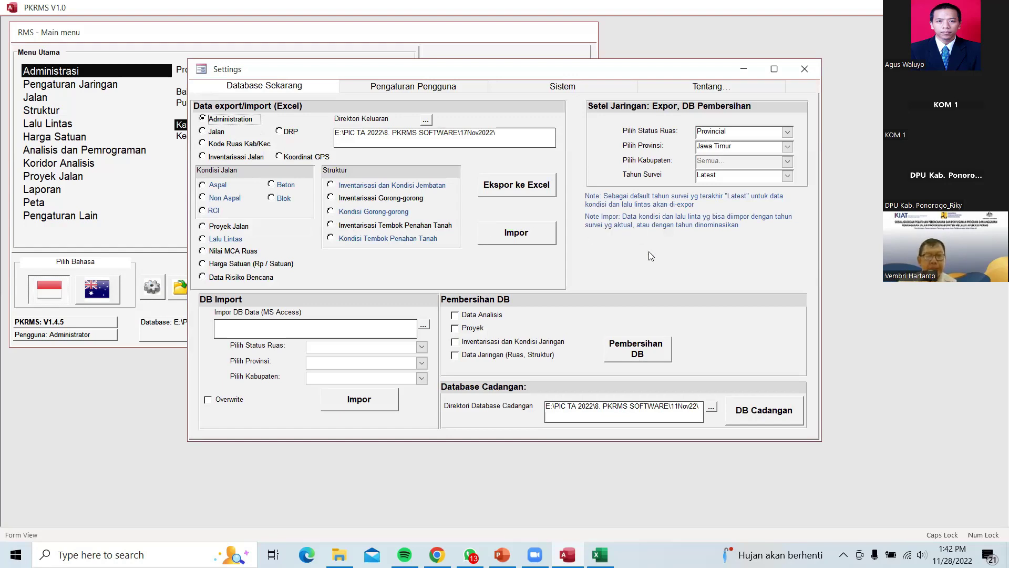
{"action": "left_click", "coordinate": [546, 243]}
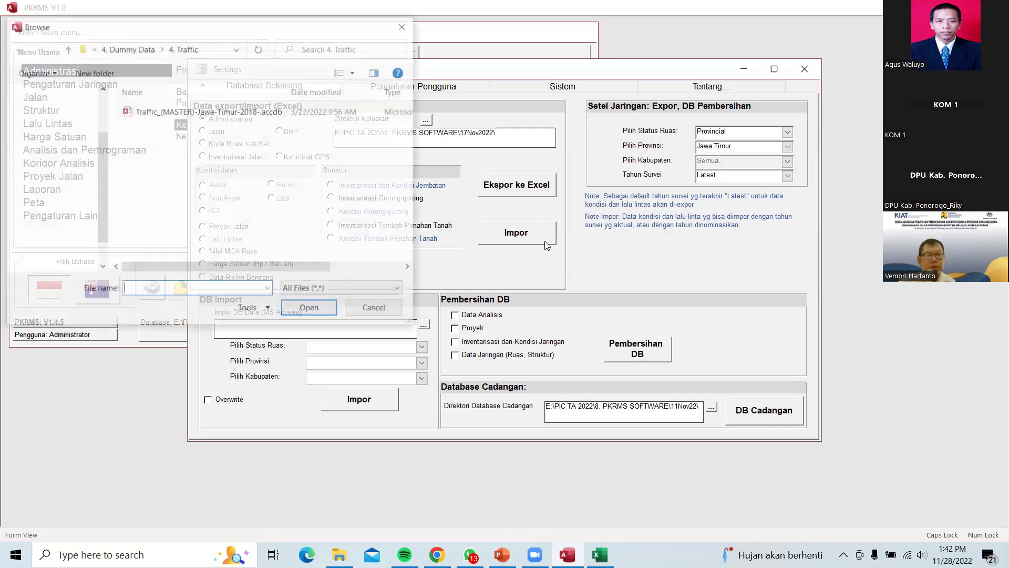
Browse to the Template UPT Probolinggo folder within 1K. PFID's training dummy data and try to import ExpTemp_Admin_35_00.xlsx.
{"action": "left_click", "coordinate": [66, 52]}
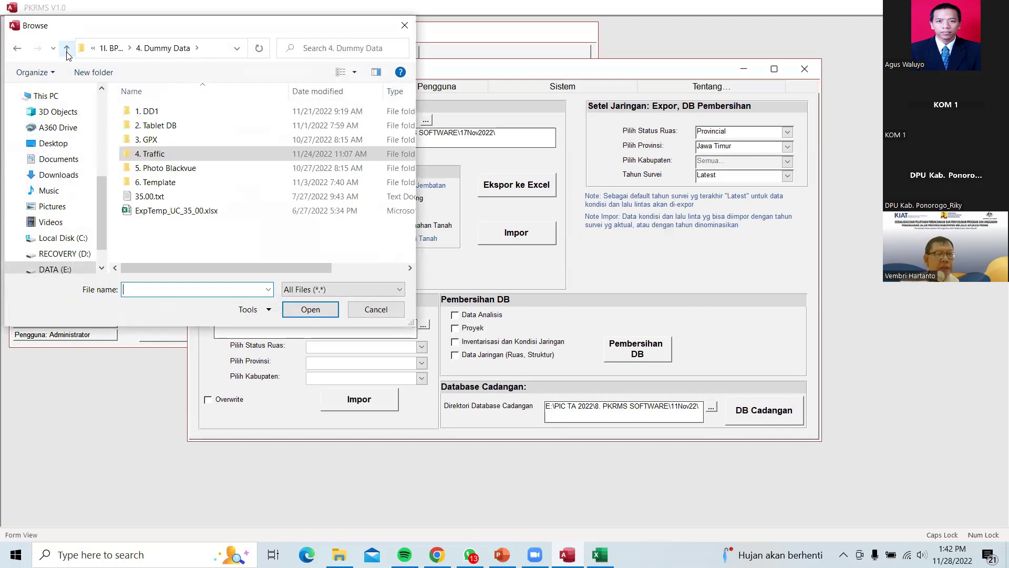
{"action": "left_click", "coordinate": [68, 52]}
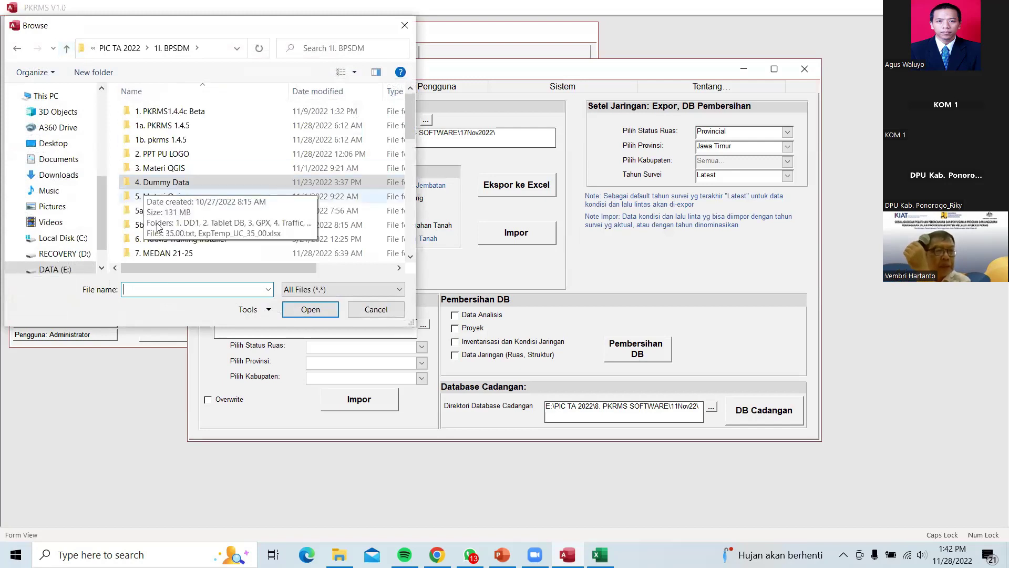
{"action": "scroll", "coordinate": [207, 228], "scroll_direction": "down", "scroll_amount": 1}
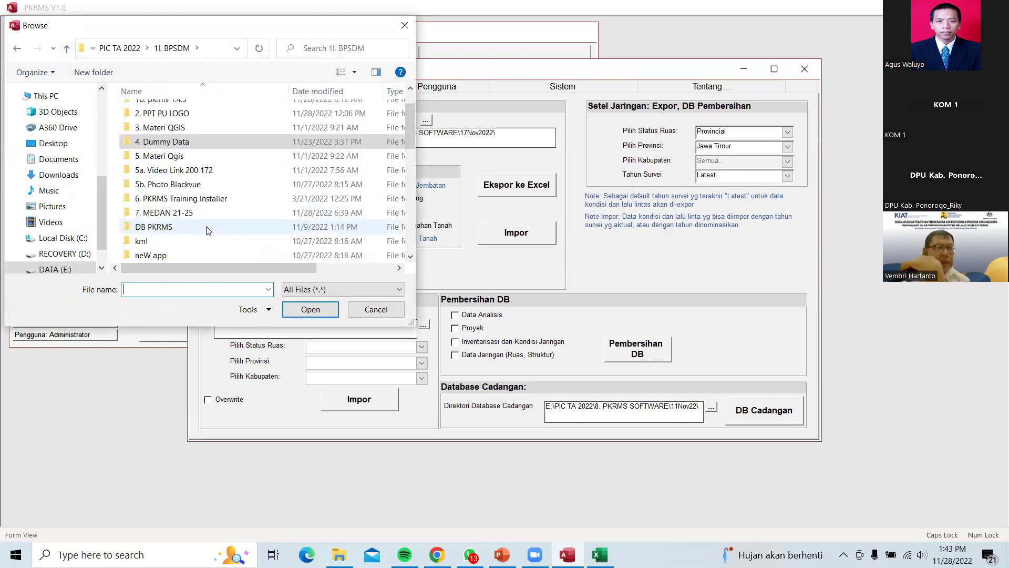
{"action": "left_click", "coordinate": [67, 49]}
{"action": "scroll", "coordinate": [176, 219], "scroll_direction": "down", "scroll_amount": 1}
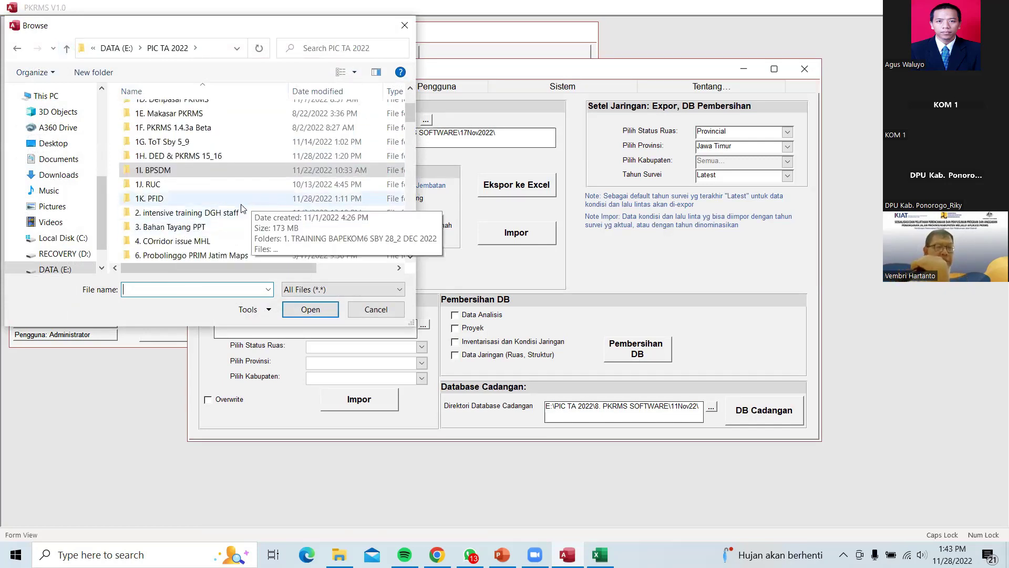
{"action": "scroll", "coordinate": [217, 230], "scroll_direction": "down", "scroll_amount": 1}
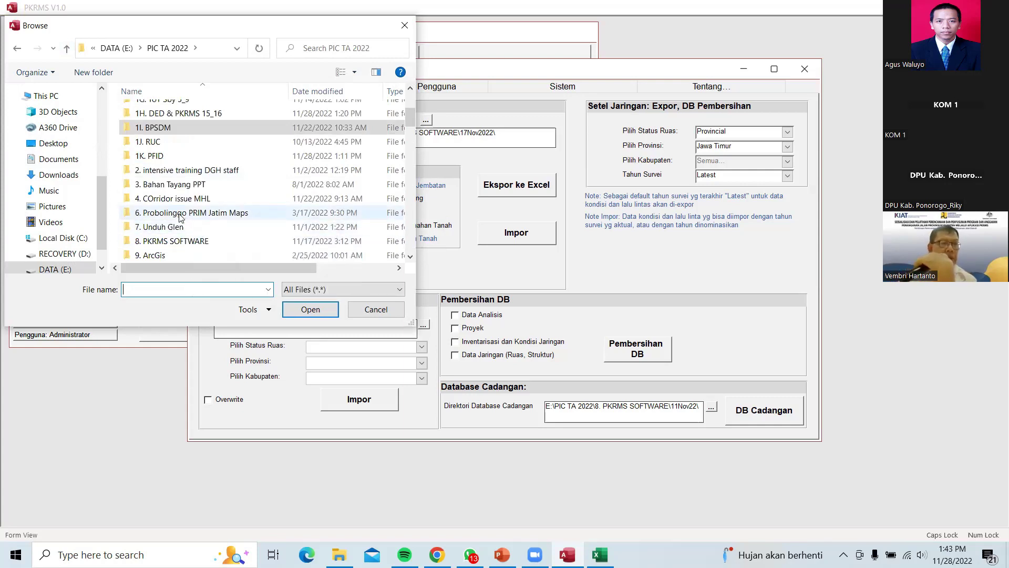
{"action": "double_click", "coordinate": [169, 155]}
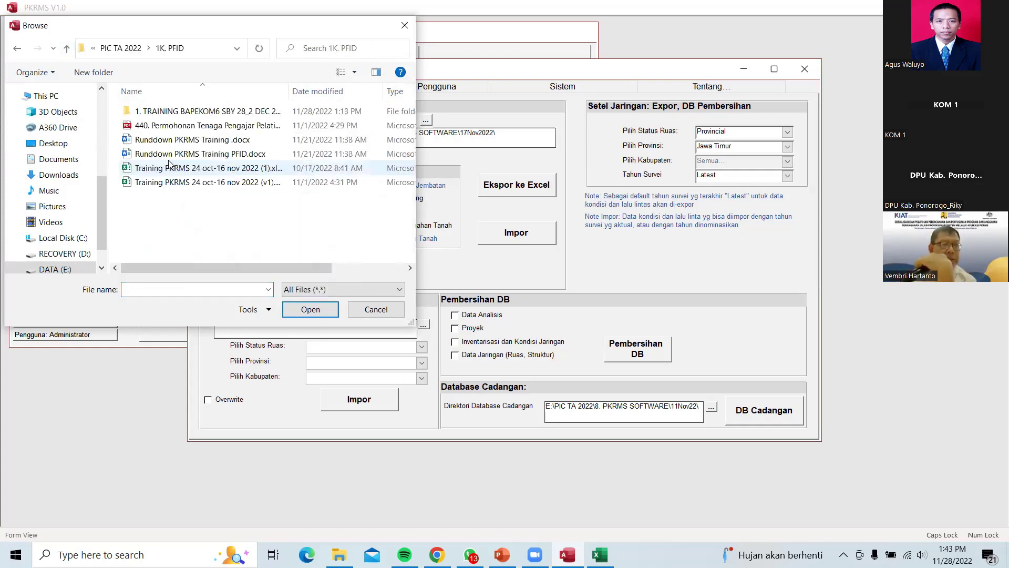
{"action": "double_click", "coordinate": [177, 111]}
{"action": "double_click", "coordinate": [178, 125]}
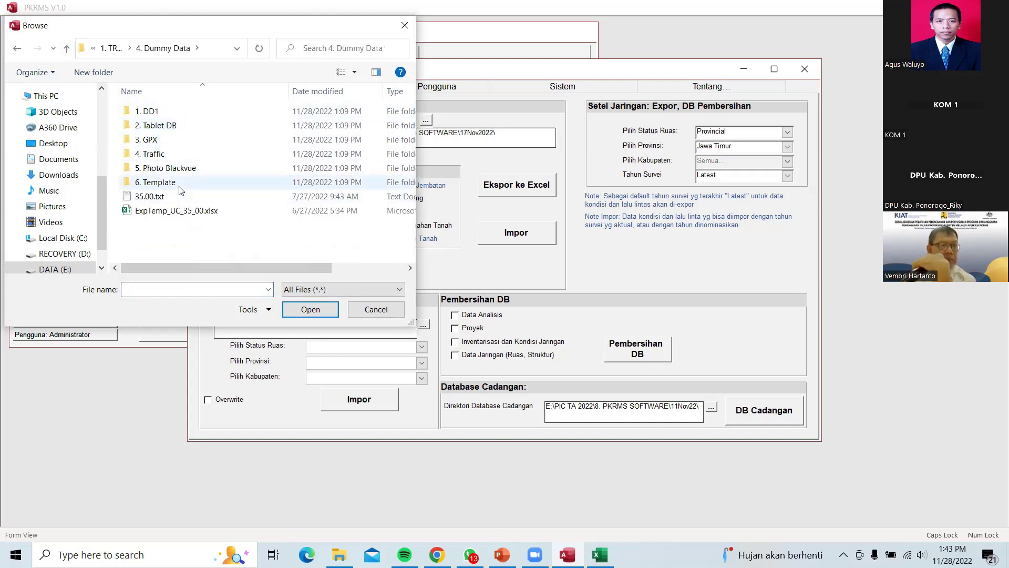
{"action": "double_click", "coordinate": [157, 182]}
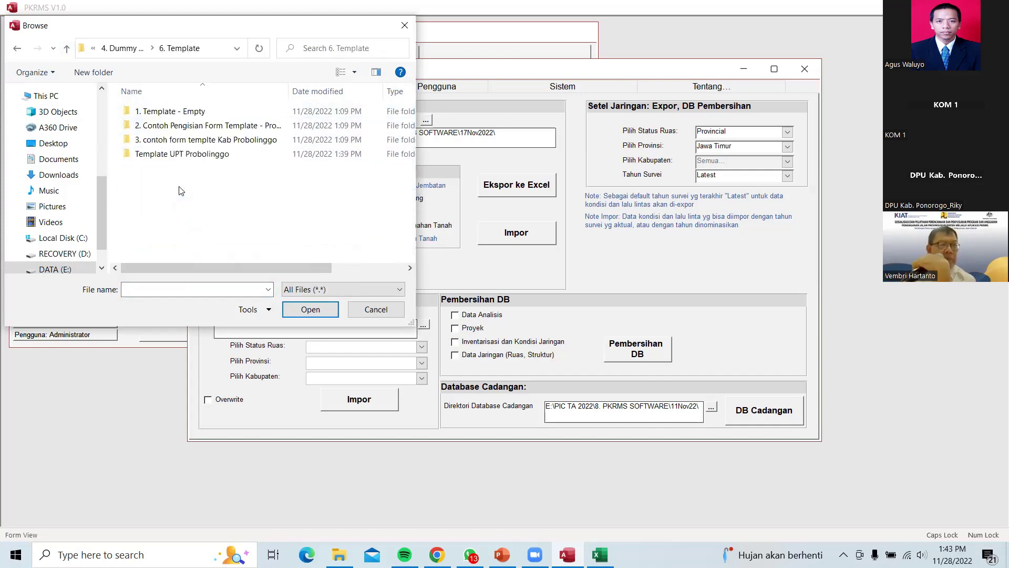
{"action": "double_click", "coordinate": [195, 155]}
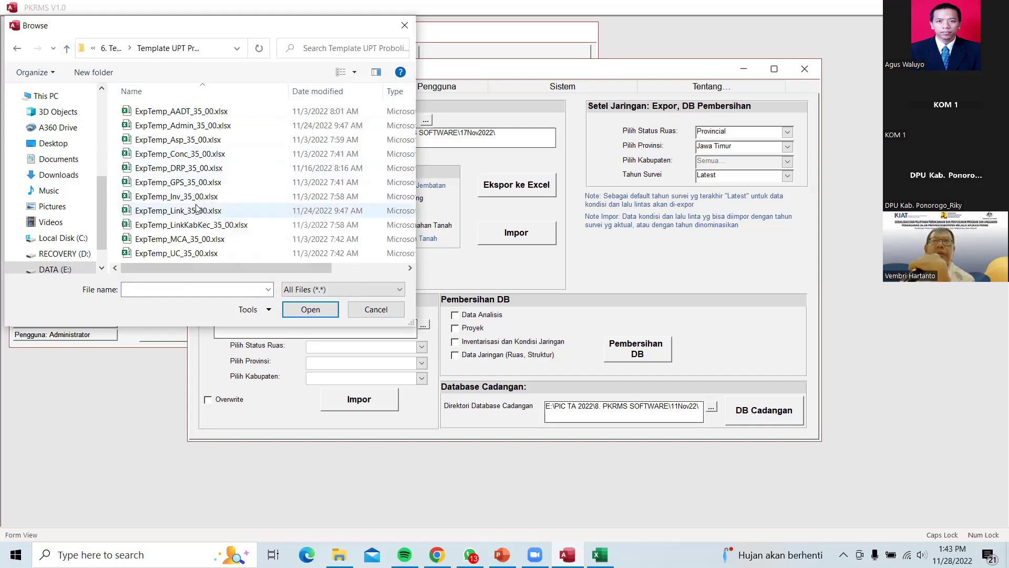
{"action": "left_click", "coordinate": [223, 127]}
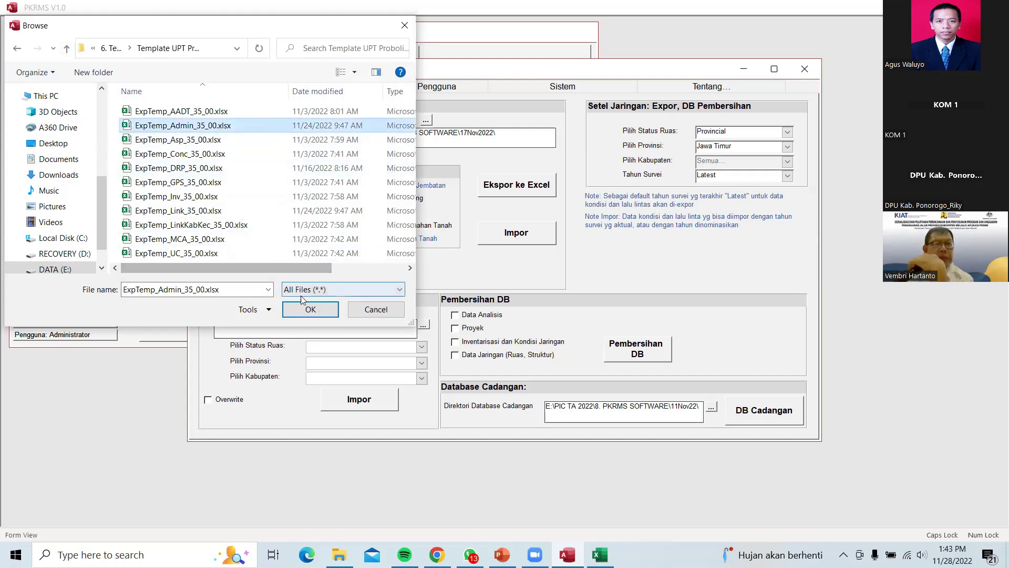
{"action": "left_click", "coordinate": [313, 313]}
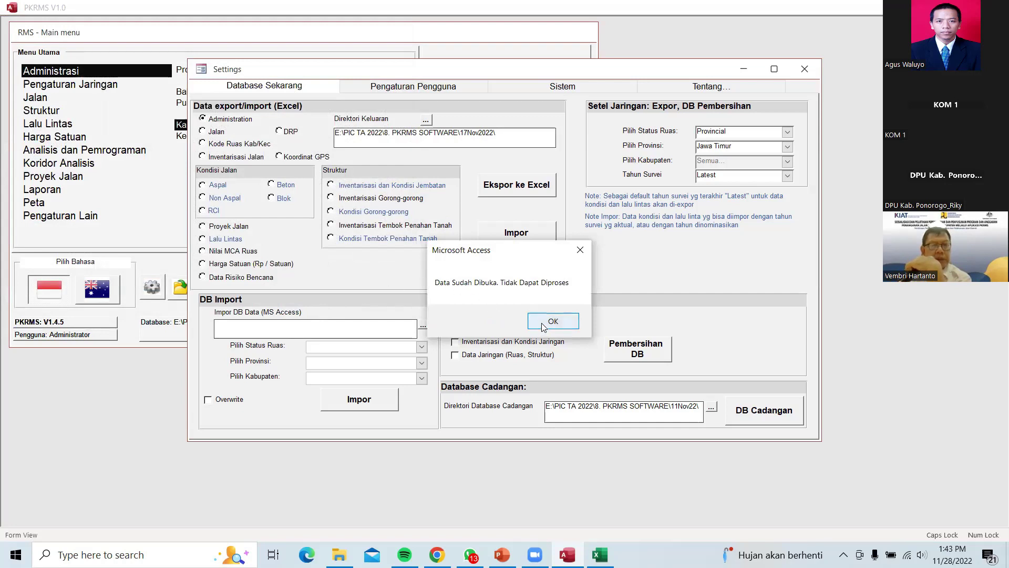
Close the ExpTemp_Admin_35_00.xlsx workbook in Excel and dismiss the import messages in PKRMS.
{"action": "left_click", "coordinate": [599, 554]}
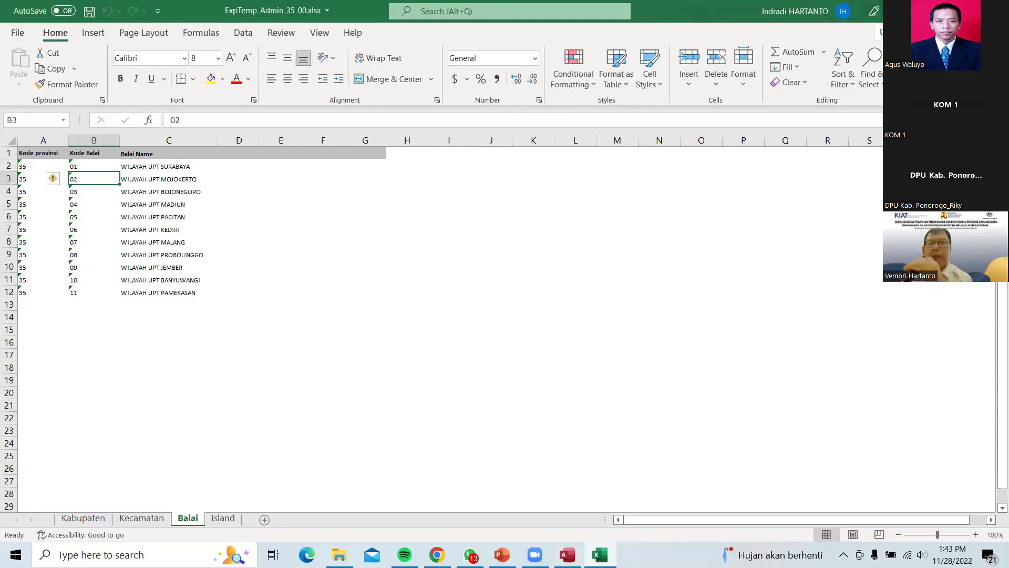
{"action": "key", "text": "alt+F4"}
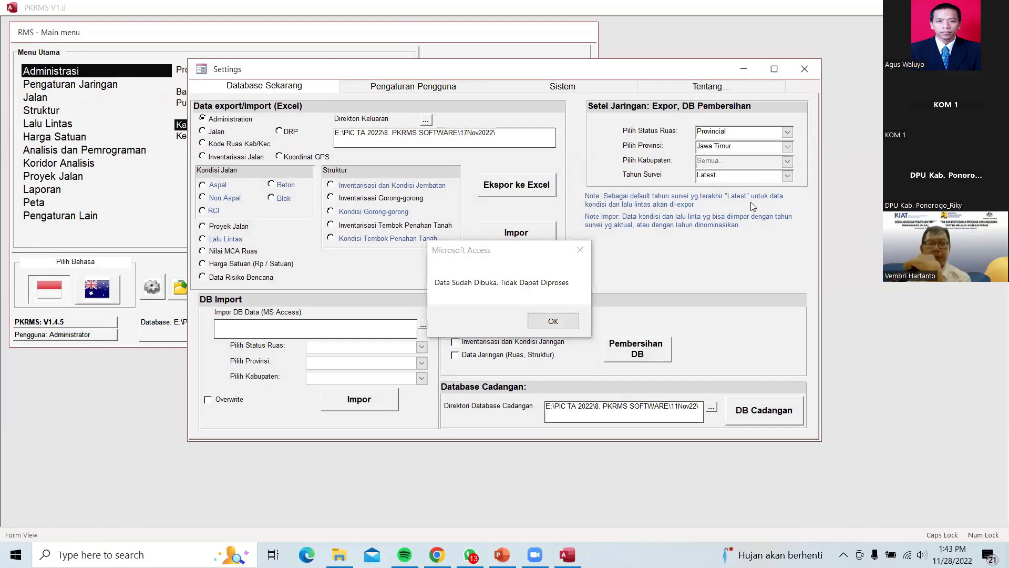
{"action": "left_click", "coordinate": [554, 320]}
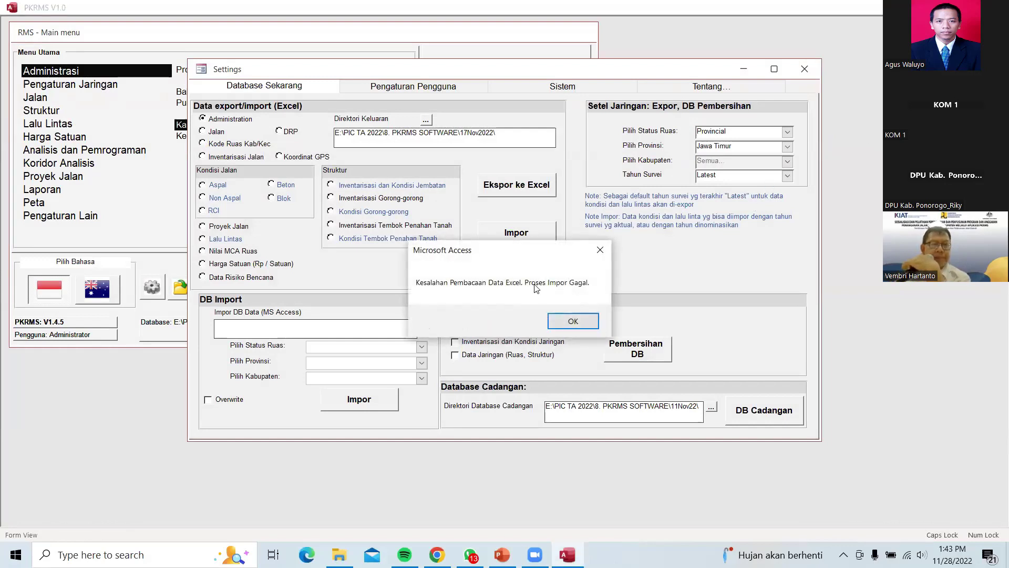
{"action": "left_click", "coordinate": [567, 321]}
Import the administration data from ExpTemp_Admin_35_00.xlsx and close the settings window.
{"action": "left_click", "coordinate": [518, 235]}
{"action": "left_click", "coordinate": [217, 127]}
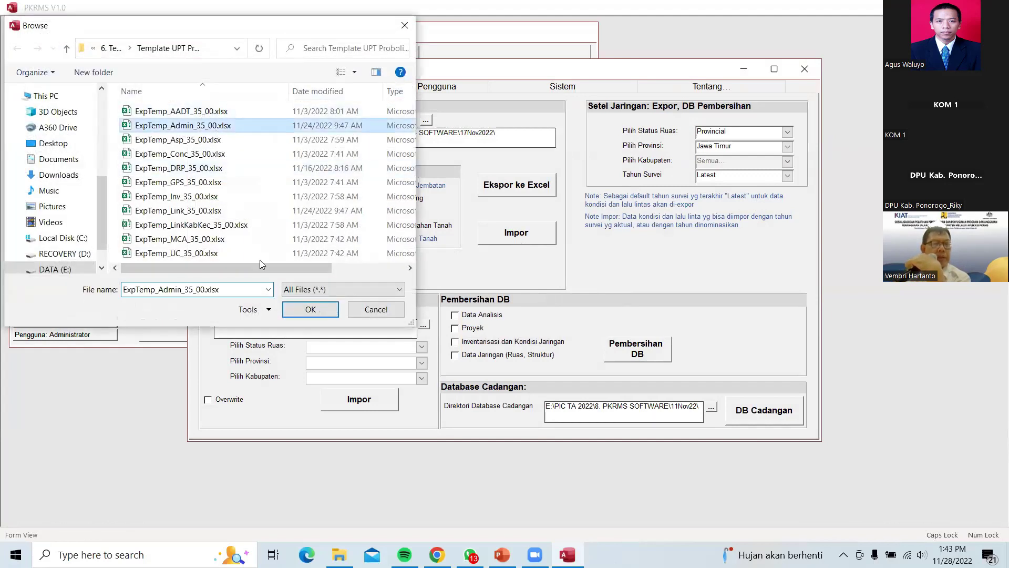
{"action": "left_click", "coordinate": [316, 308]}
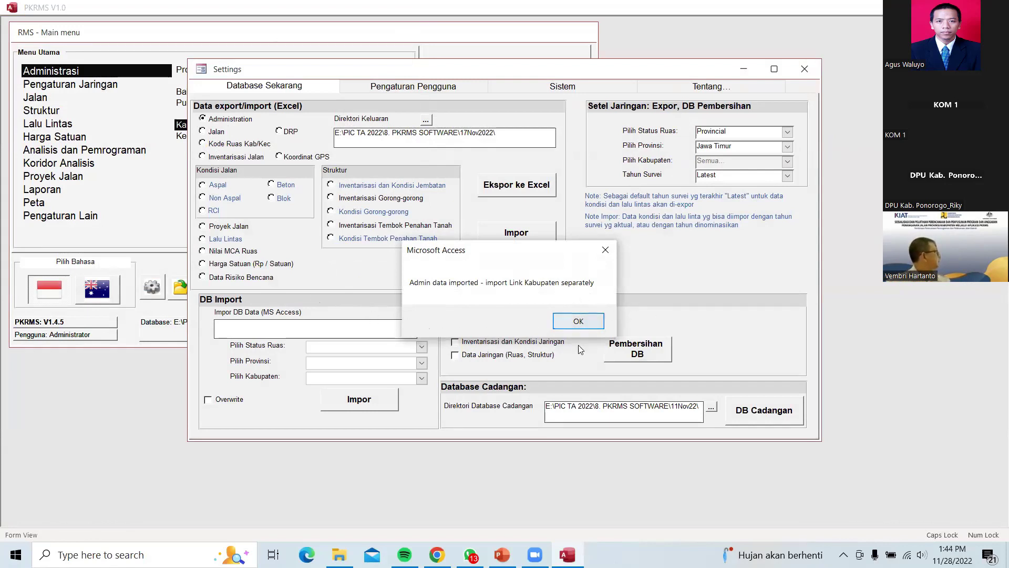
{"action": "left_click", "coordinate": [581, 321]}
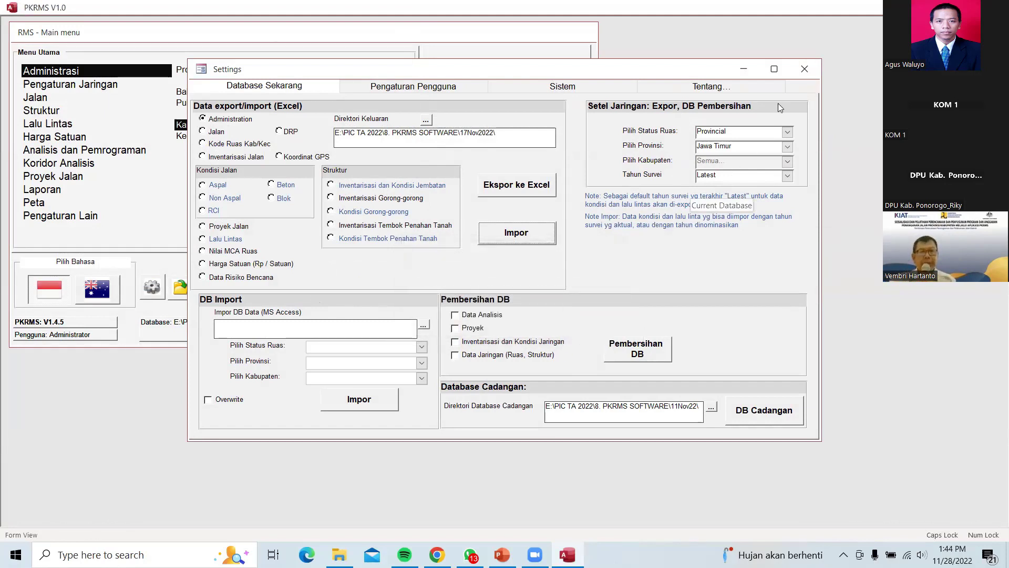
{"action": "left_click", "coordinate": [805, 70]}
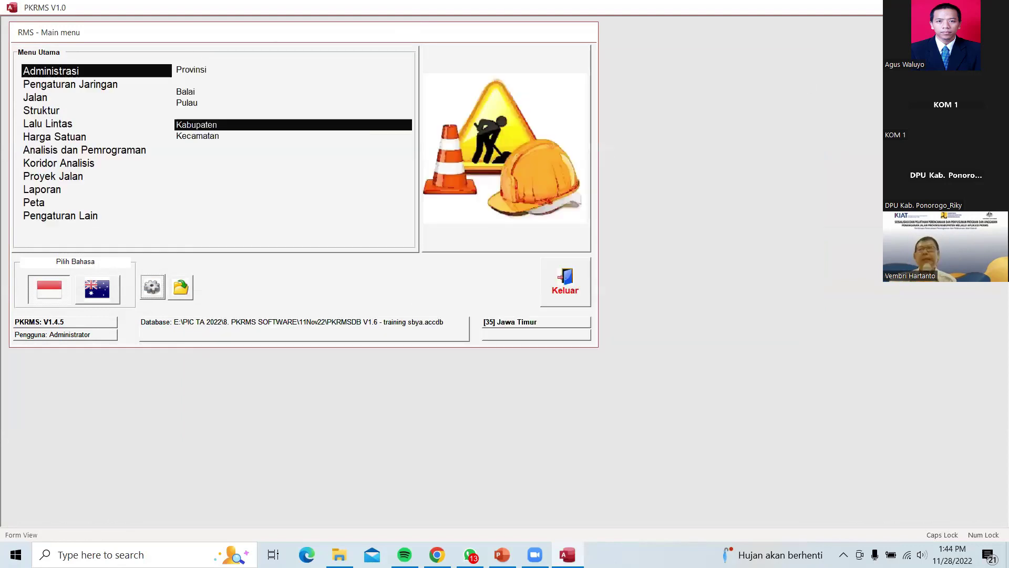
Open the Provinsi, Balai, Pulau and Kabupaten forms to check the imported administration records.
{"action": "mouse_move", "coordinate": [436, 555]}
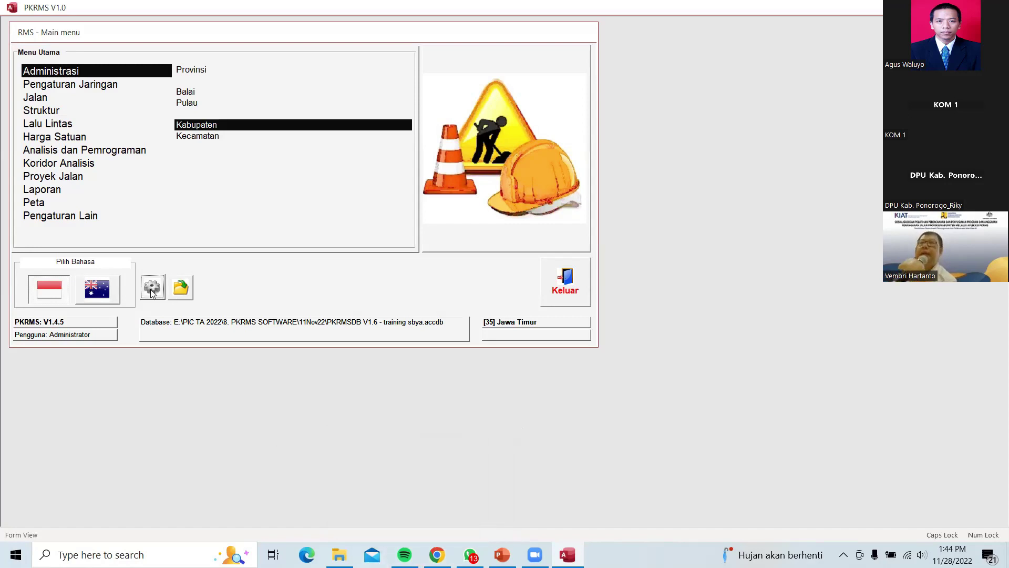
{"action": "left_click", "coordinate": [62, 74]}
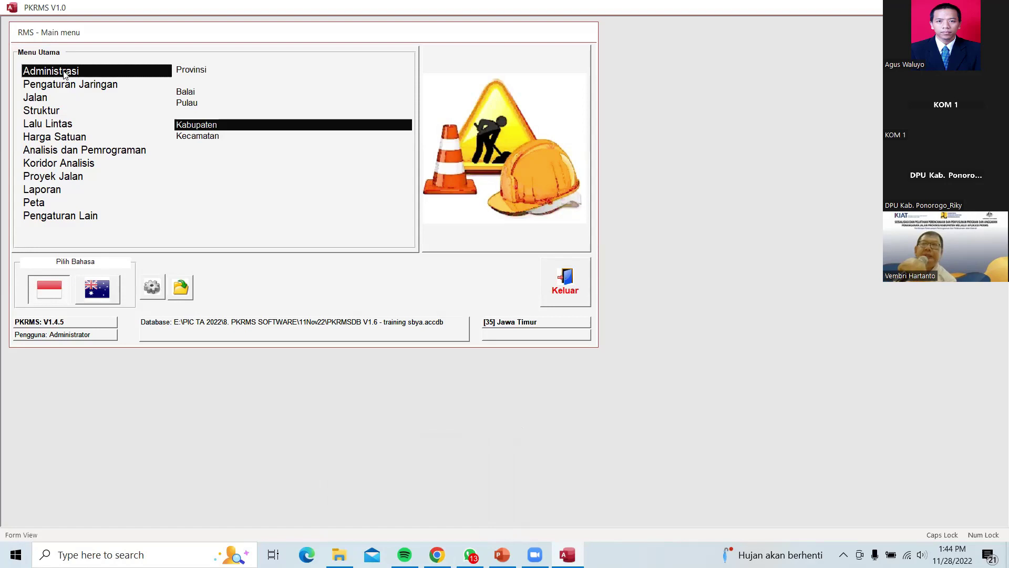
{"action": "left_click", "coordinate": [197, 72]}
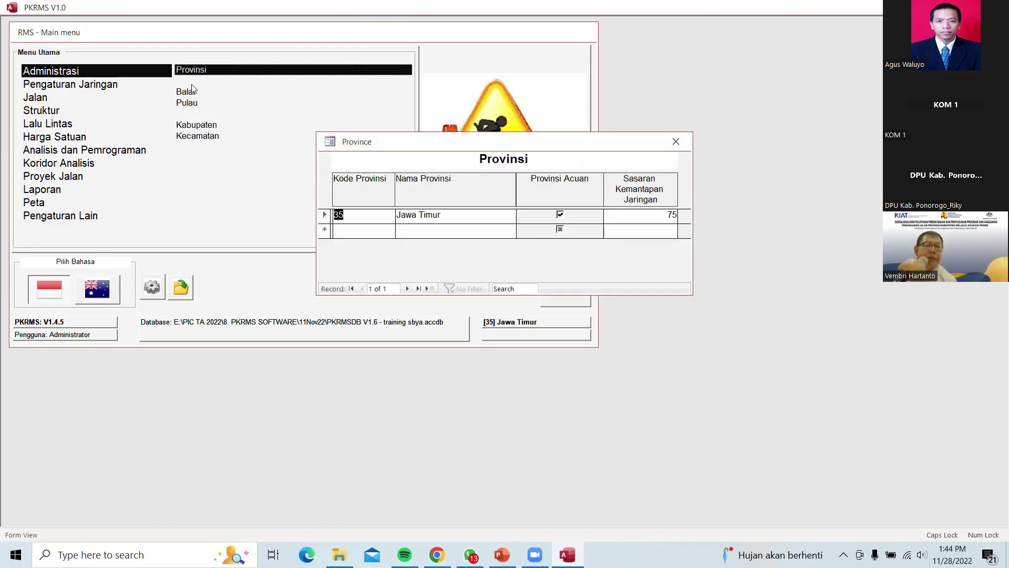
{"action": "left_click", "coordinate": [191, 95]}
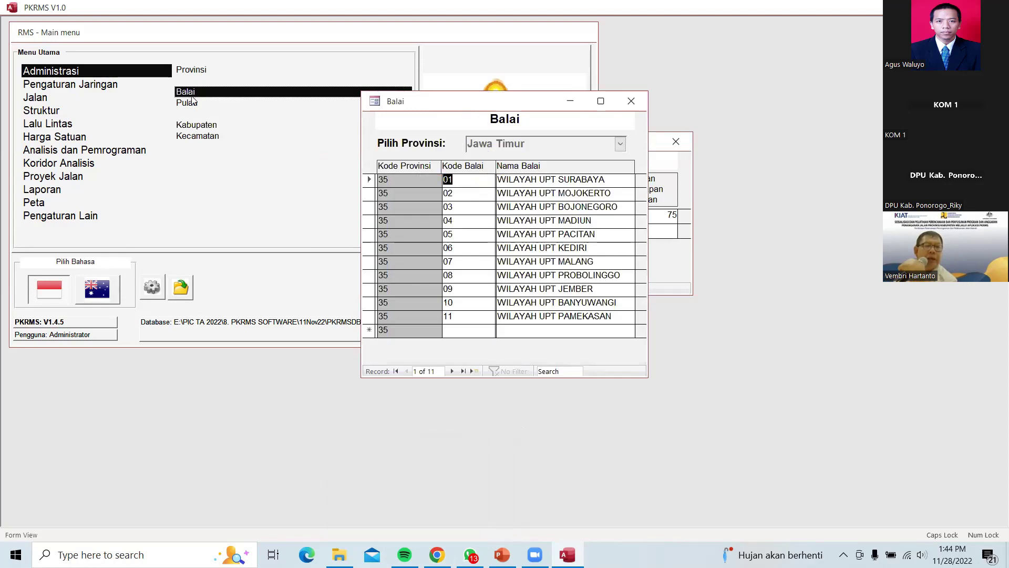
{"action": "left_click", "coordinate": [195, 104]}
{"action": "left_click", "coordinate": [200, 124]}
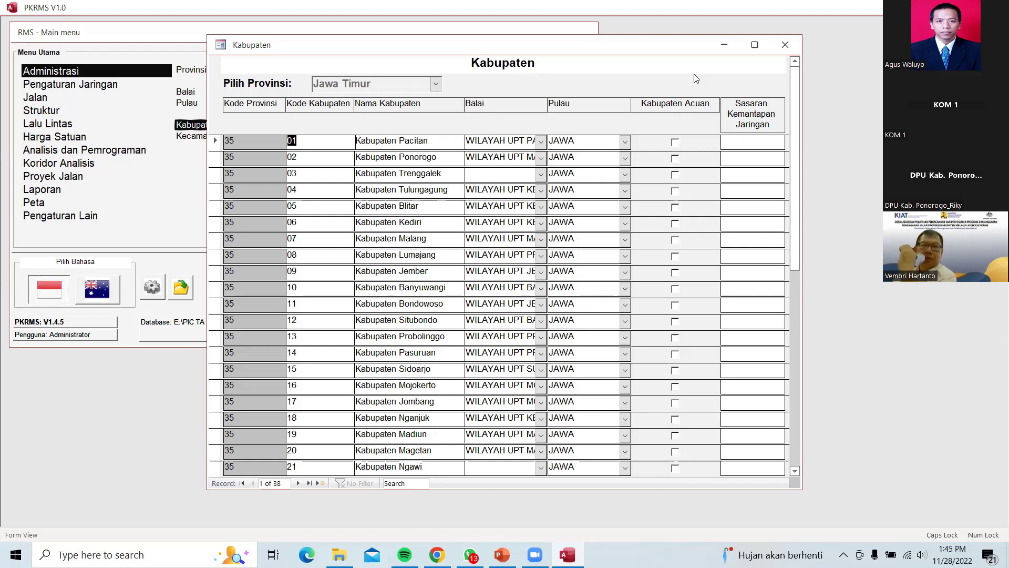
Close the Kabupaten, Pulau, Balai and Provinsi forms and switch to PowerPoint.
{"action": "left_click", "coordinate": [790, 49]}
{"action": "left_click", "coordinate": [531, 319]}
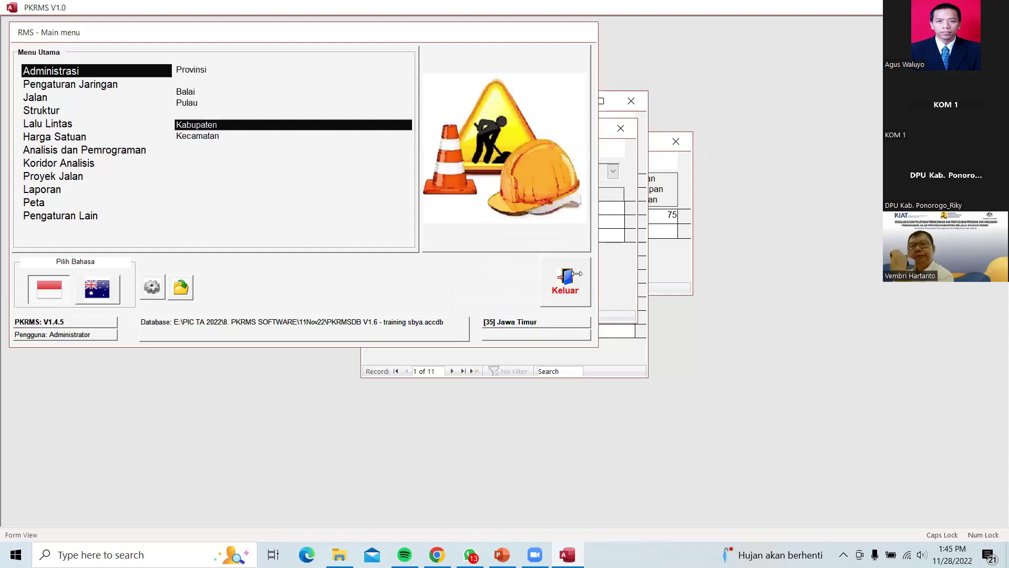
{"action": "left_click", "coordinate": [626, 129]}
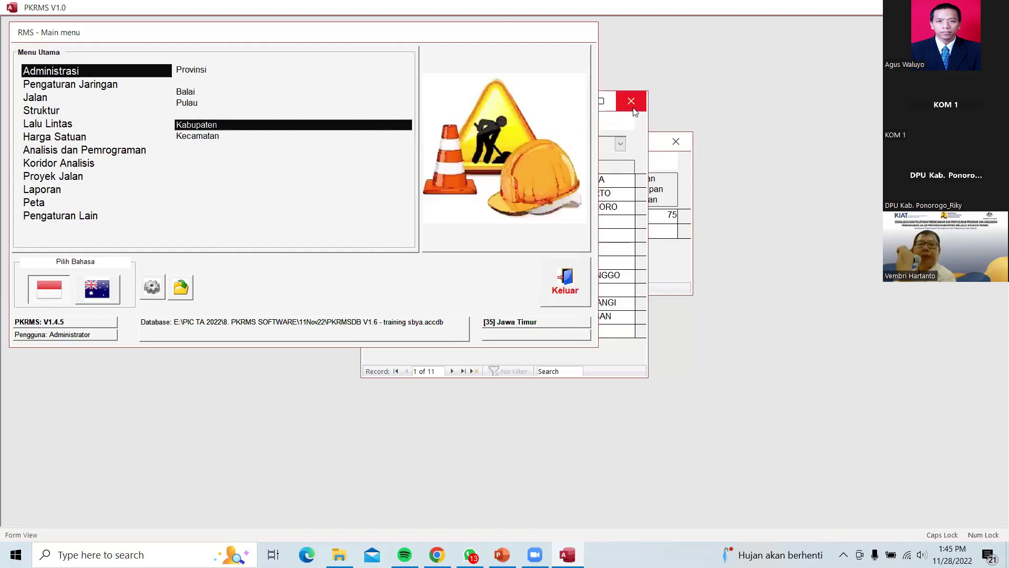
{"action": "left_click", "coordinate": [631, 100]}
{"action": "left_click", "coordinate": [676, 142]}
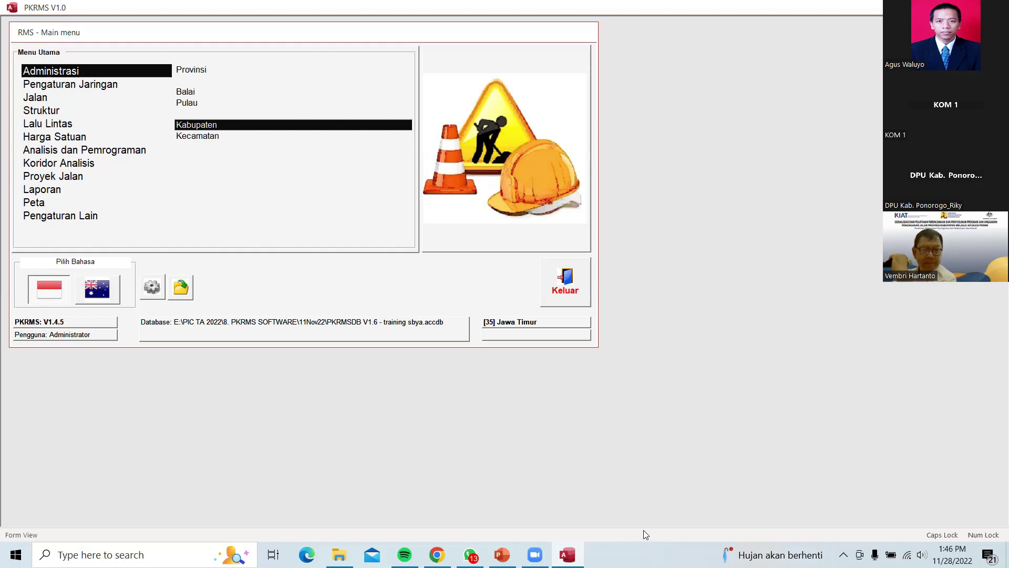
{"action": "left_click", "coordinate": [501, 554]}
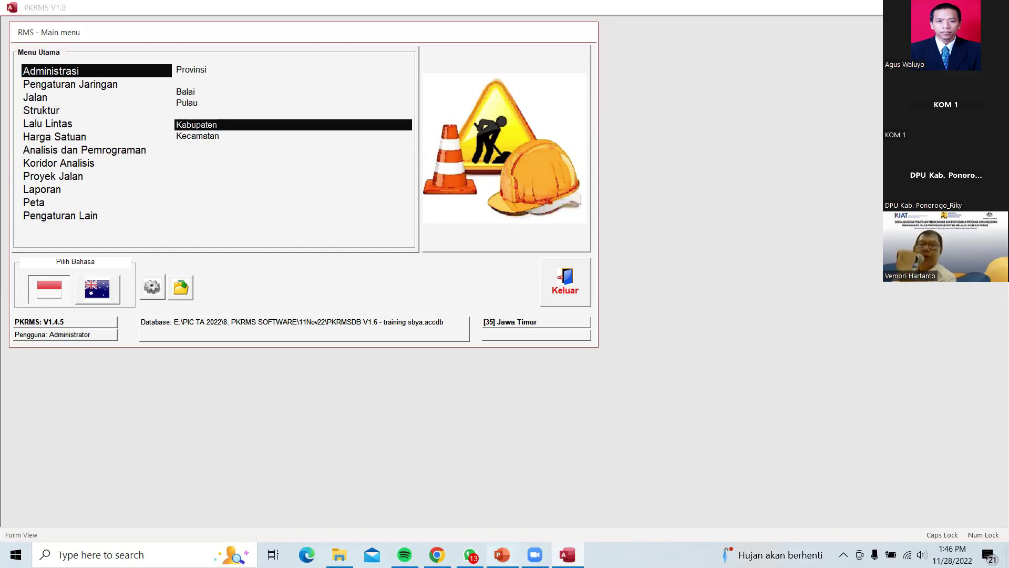
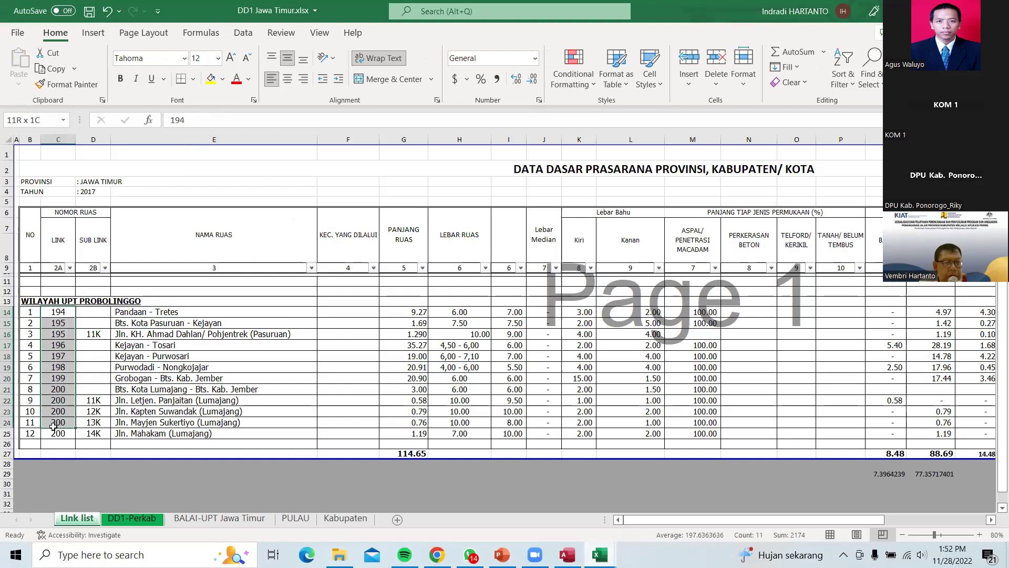
Copy the link numbers C14:C25 from DD1 Jawa Timur.xlsx and paste them as values into the Ruas column of ExpTemp_Link_35_00 KOSONGAN.xlsx, starting at C2.
{"action": "right_click", "coordinate": [59, 434]}
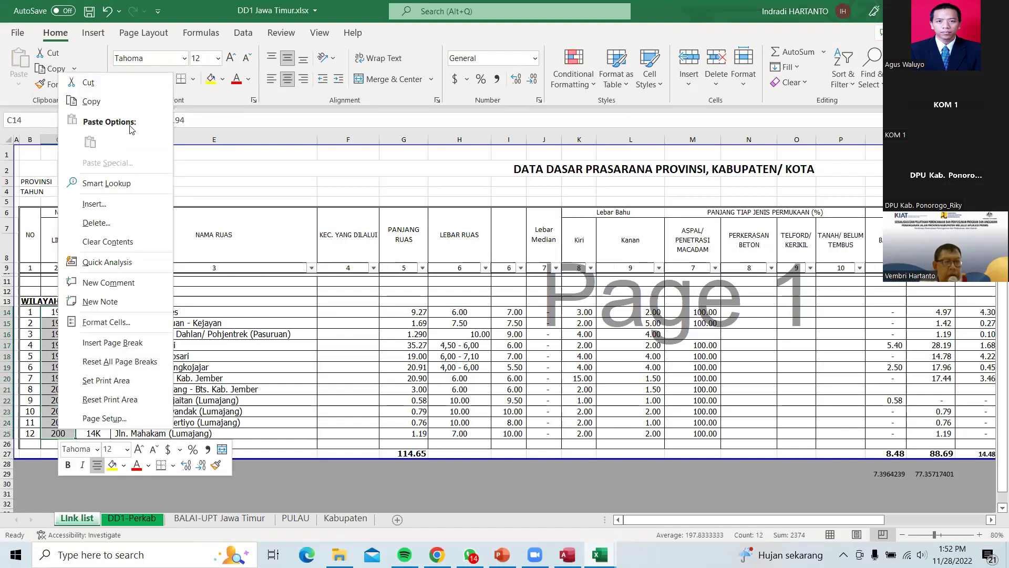
{"action": "left_click", "coordinate": [119, 101]}
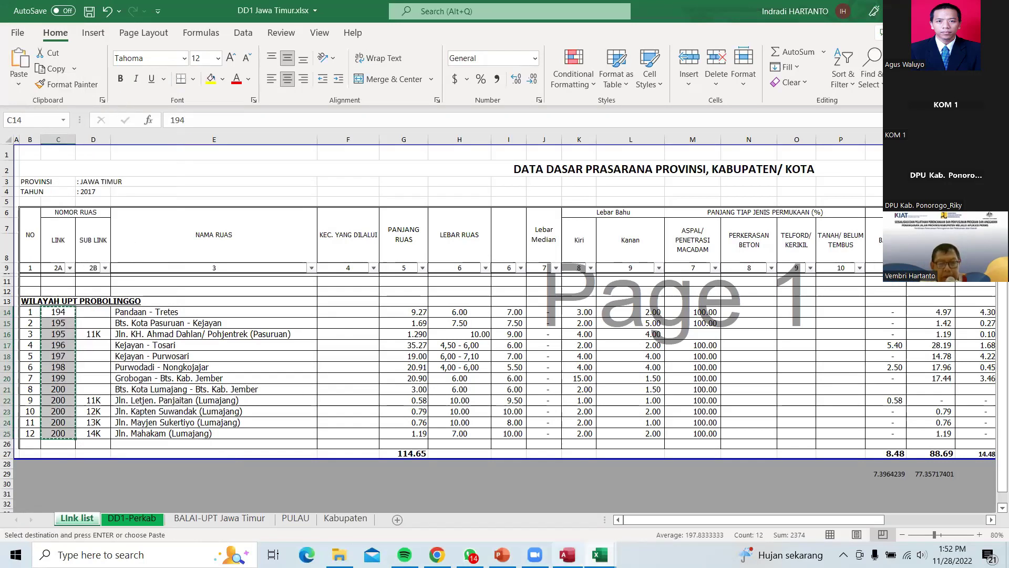
{"action": "mouse_move", "coordinate": [599, 554]}
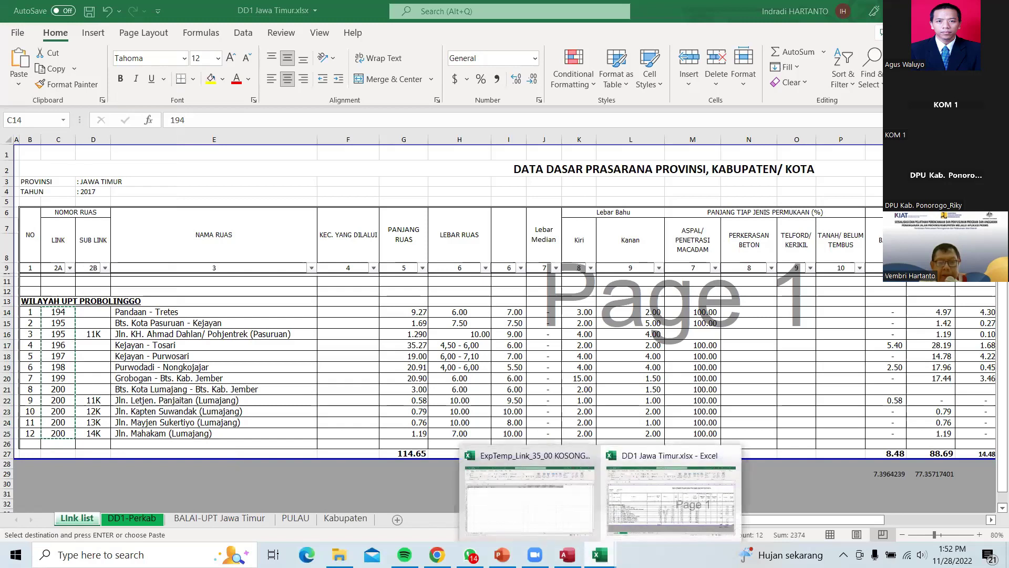
{"action": "left_click", "coordinate": [517, 509]}
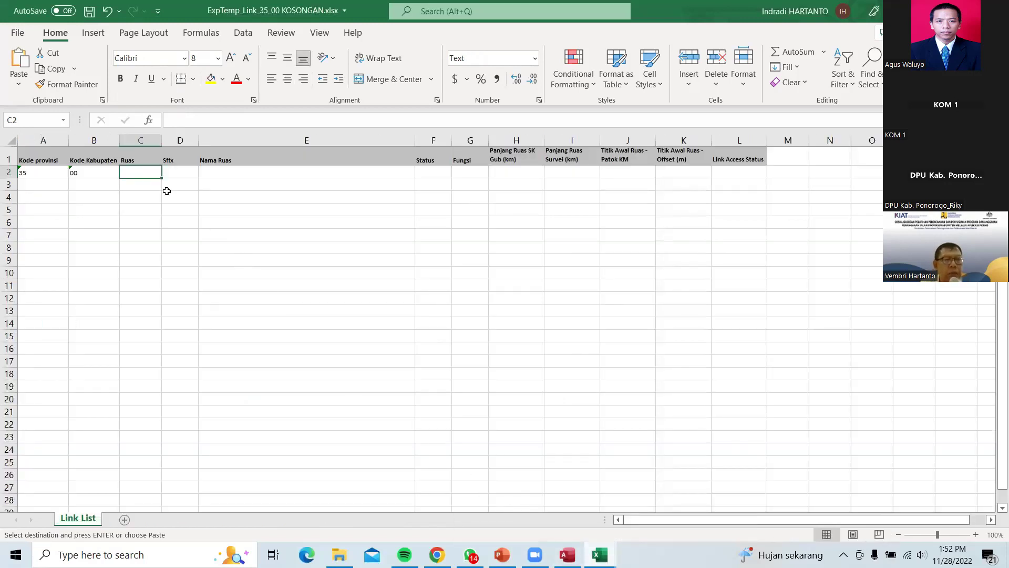
{"action": "right_click", "coordinate": [136, 171]}
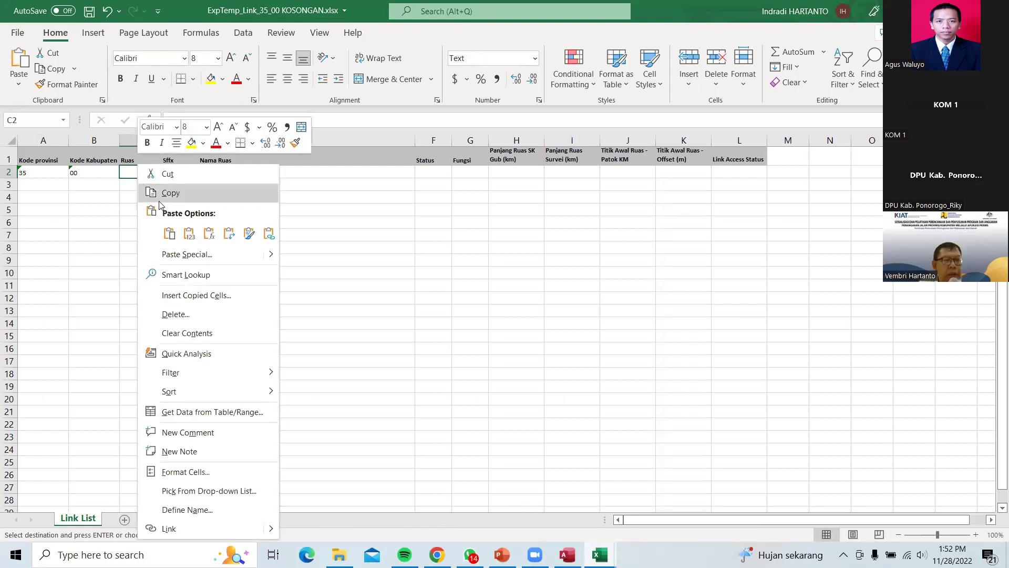
{"action": "left_click", "coordinate": [191, 229]}
{"action": "left_click", "coordinate": [193, 245]}
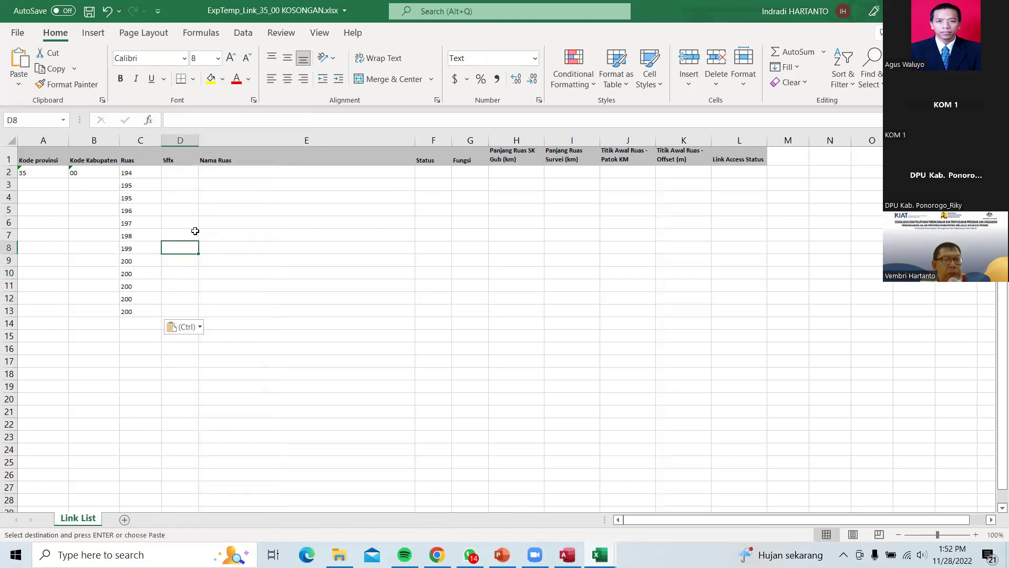
{"action": "left_click", "coordinate": [187, 174]}
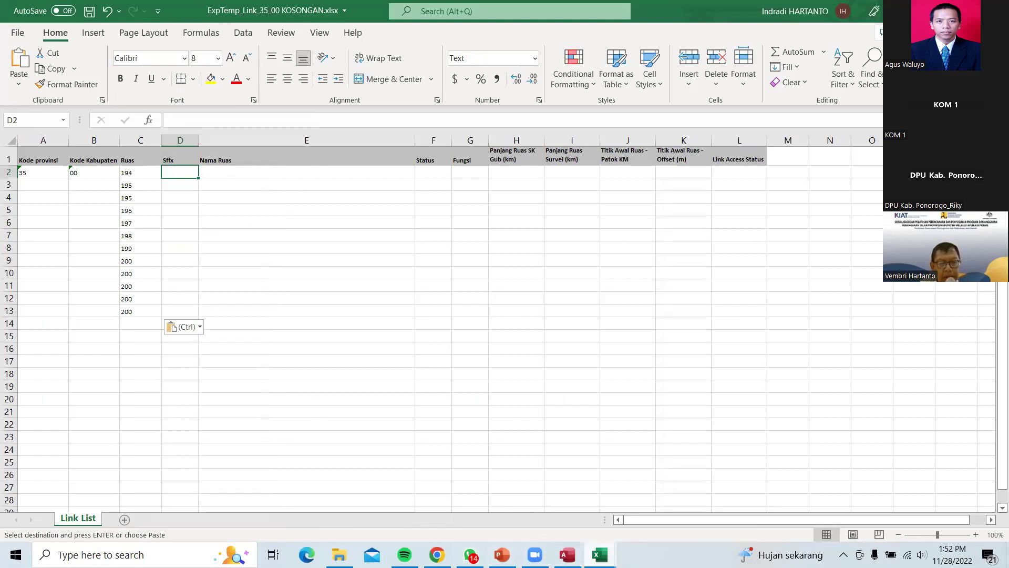
Copy the sub-link codes D14:D25 from DD1 Jawa Timur.xlsx and paste them as values into the link template's Sffx column, starting at D2.
{"action": "mouse_move", "coordinate": [600, 554]}
{"action": "left_click", "coordinate": [670, 494]}
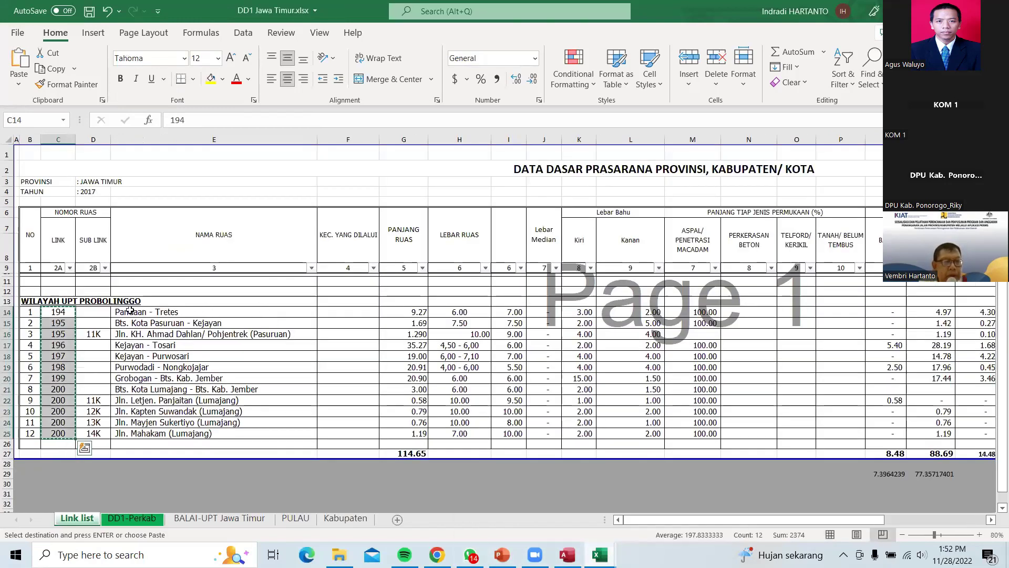
{"action": "left_click_drag", "start_coordinate": [104, 313], "coordinate": [95, 425]}
{"action": "right_click", "coordinate": [93, 408]}
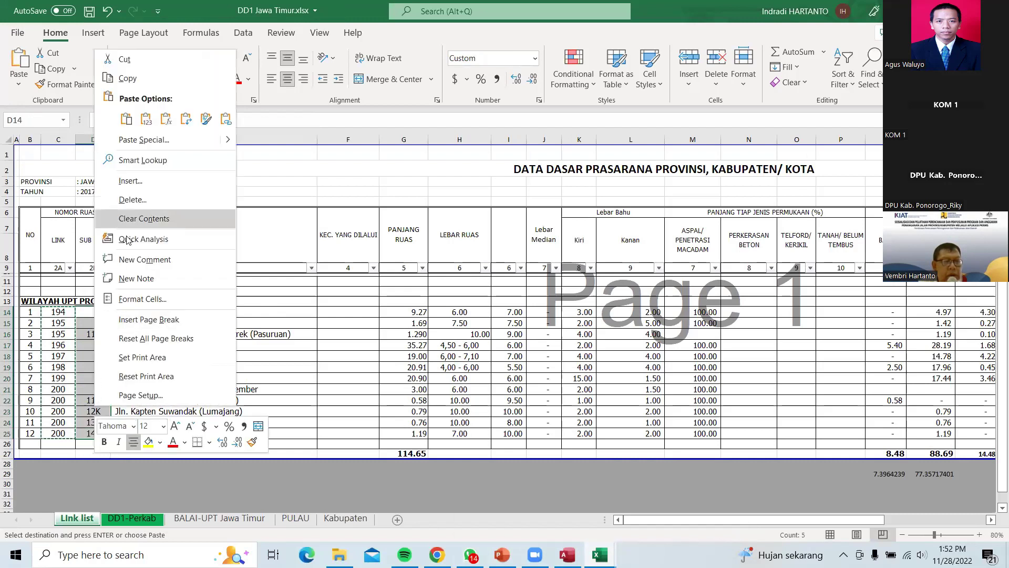
{"action": "left_click", "coordinate": [126, 78]}
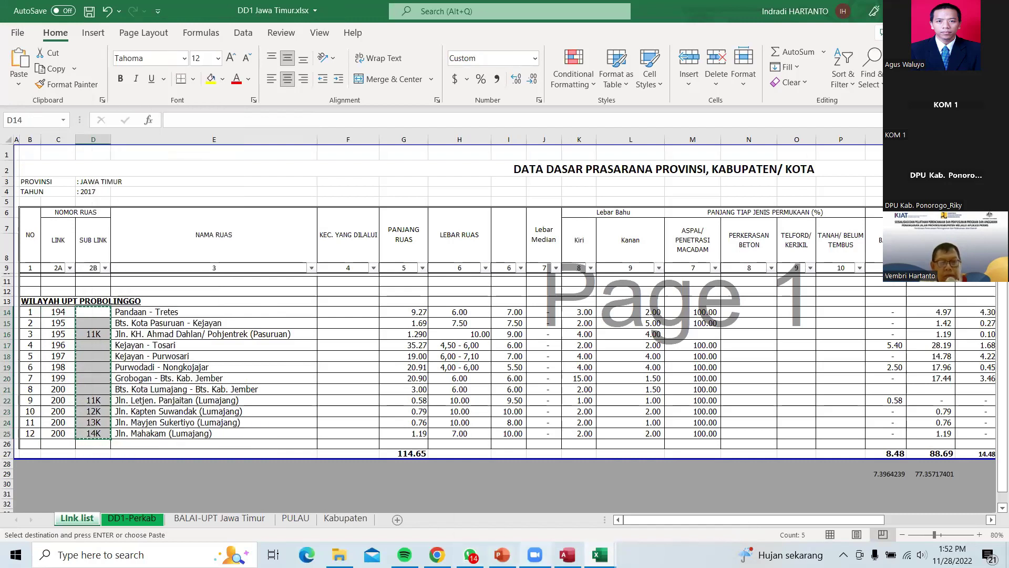
{"action": "mouse_move", "coordinate": [600, 555]}
{"action": "left_click", "coordinate": [528, 497]}
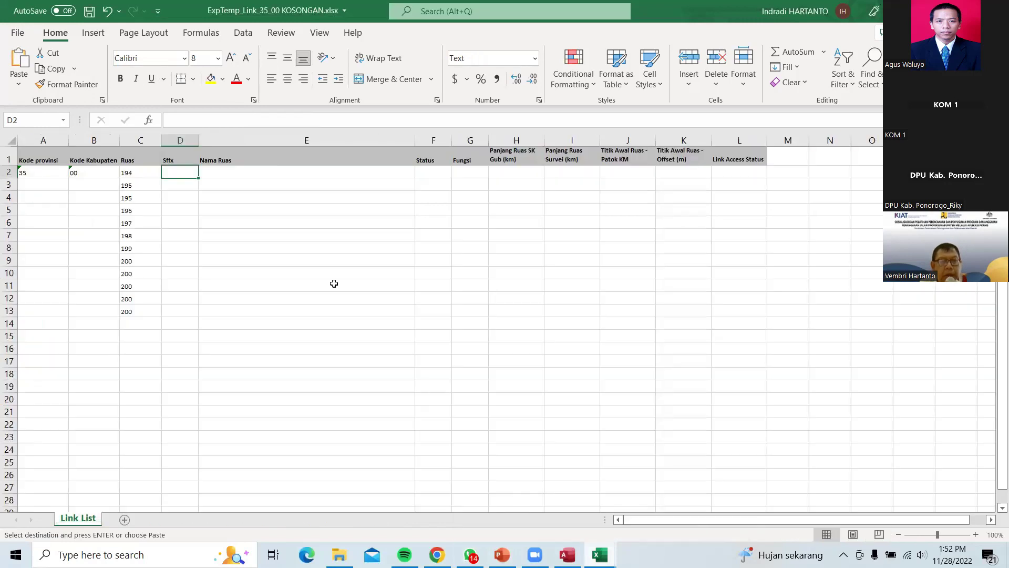
{"action": "right_click", "coordinate": [184, 173]}
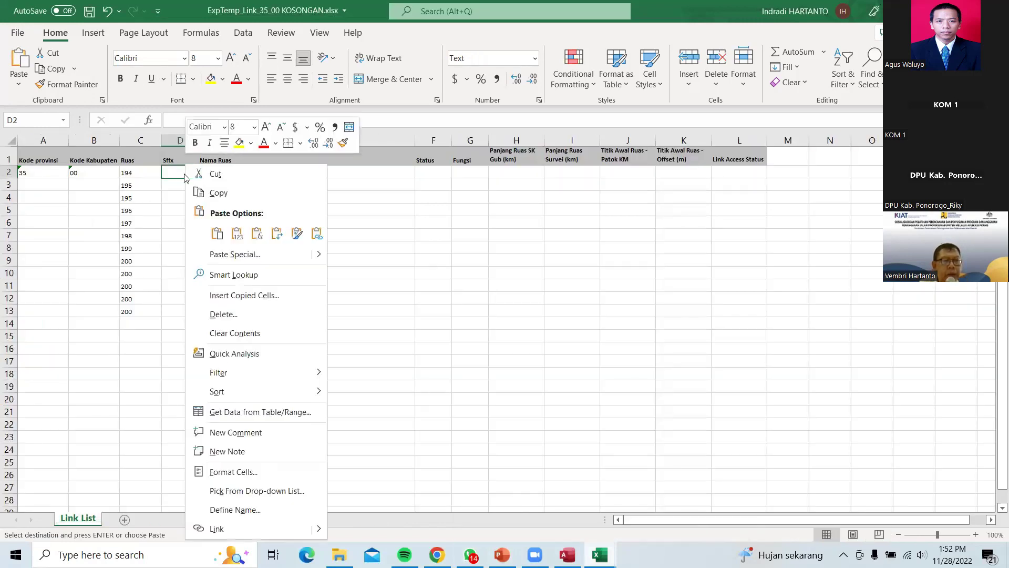
{"action": "left_click", "coordinate": [233, 233]}
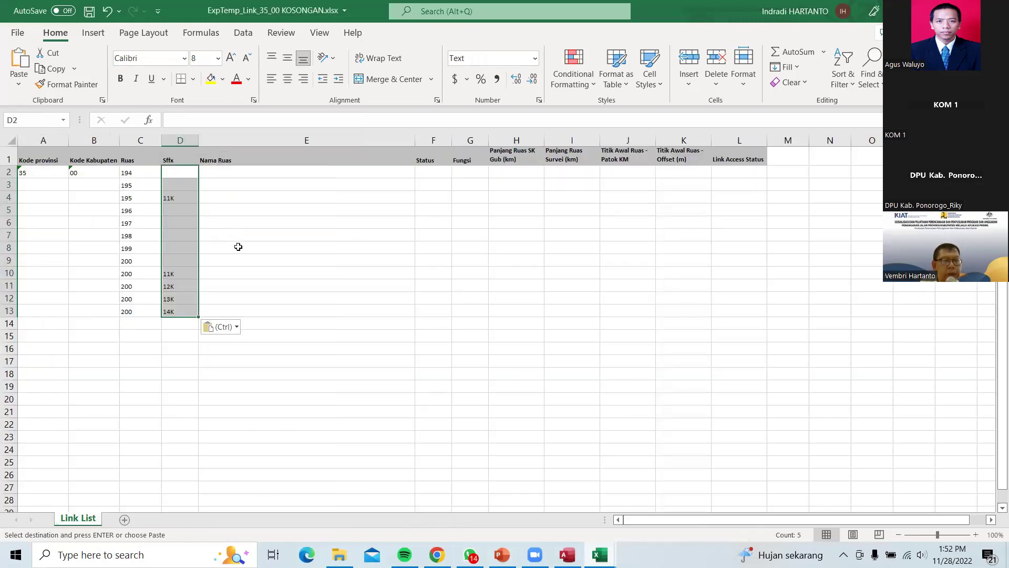
{"action": "left_click", "coordinate": [238, 246]}
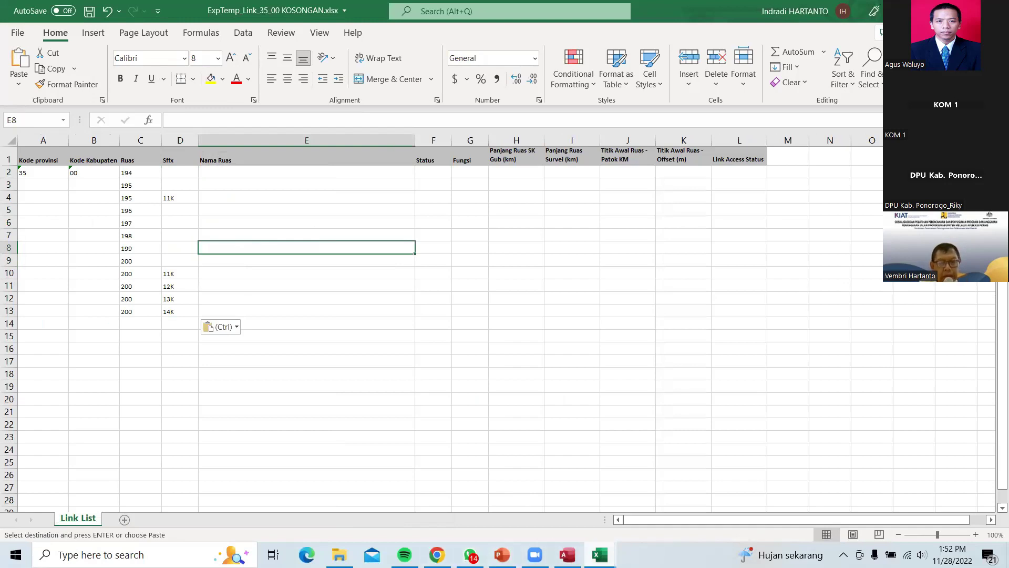
Copy the road names E14:E25 from DD1 Jawa Timur.xlsx and paste them with source formatting into the template's Nama Ruas column, starting at E2.
{"action": "mouse_move", "coordinate": [600, 554]}
{"action": "left_click", "coordinate": [652, 518]}
{"action": "left_click_drag", "start_coordinate": [213, 312], "coordinate": [213, 433]}
{"action": "right_click", "coordinate": [214, 413]}
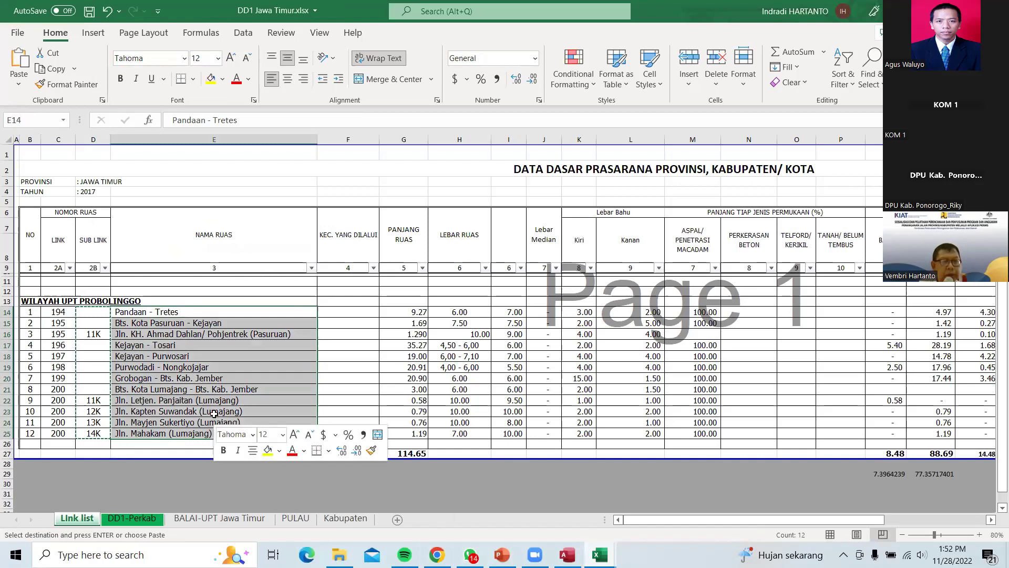
{"action": "left_click", "coordinate": [241, 87]}
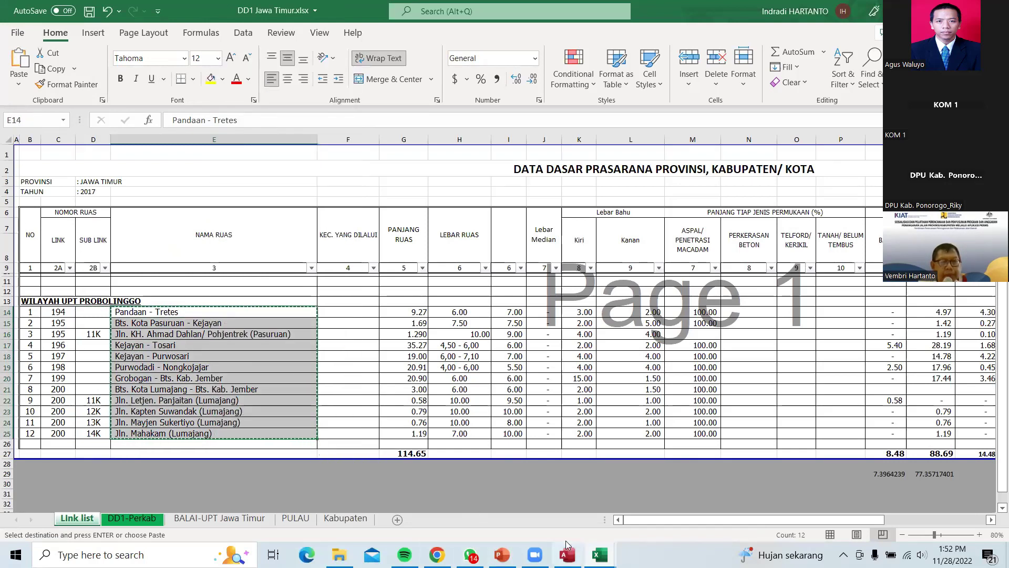
{"action": "mouse_move", "coordinate": [599, 555]}
{"action": "left_click", "coordinate": [526, 496]}
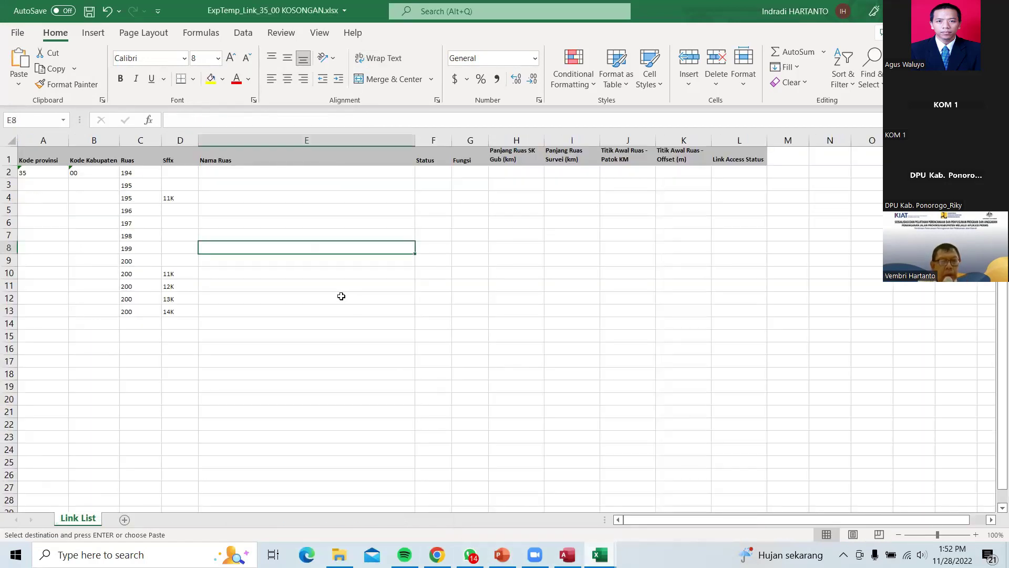
{"action": "left_click", "coordinate": [243, 173]}
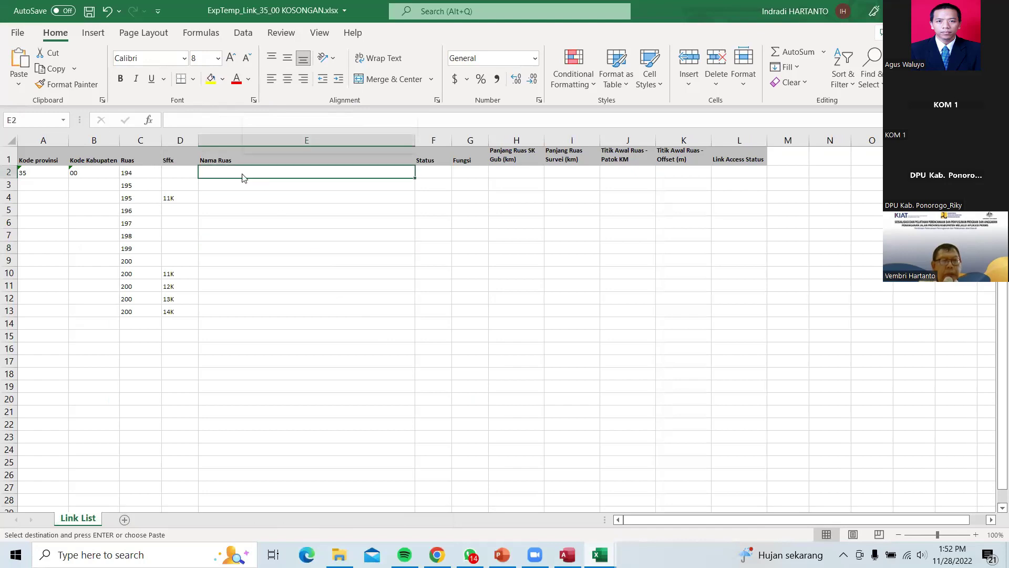
{"action": "right_click", "coordinate": [241, 178]}
{"action": "left_click", "coordinate": [279, 232]}
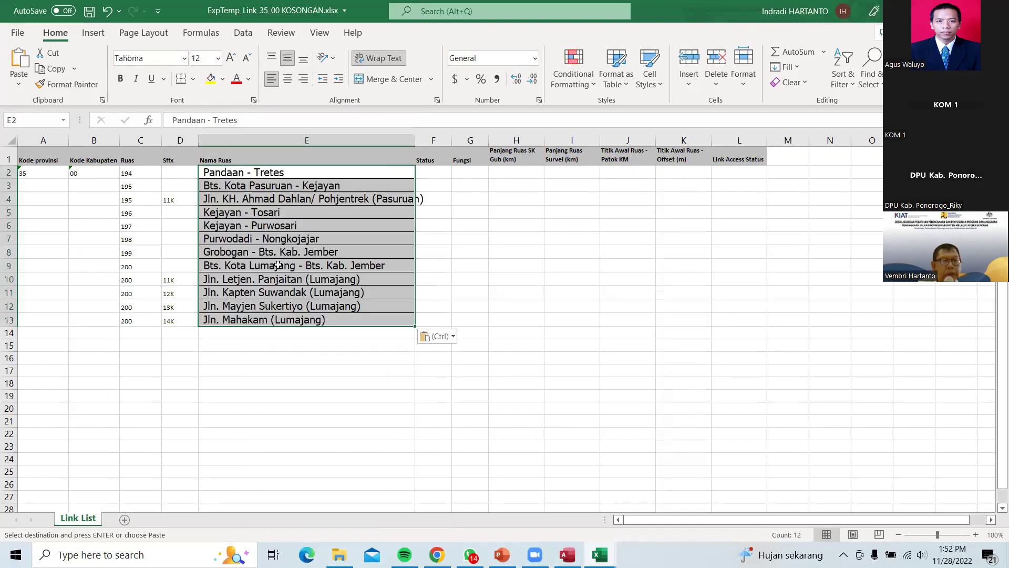
{"action": "left_click", "coordinate": [271, 369]}
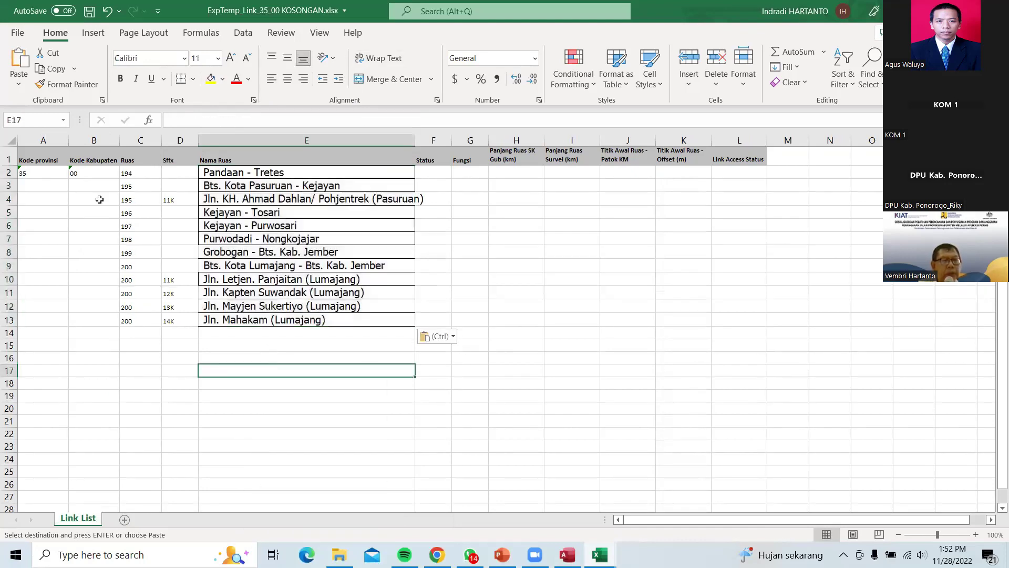
Copy the province code 35 from A2 into A3:A13 of the Kode provinsi column.
{"action": "left_click", "coordinate": [40, 173]}
{"action": "right_click", "coordinate": [40, 172]}
{"action": "left_click", "coordinate": [52, 172]}
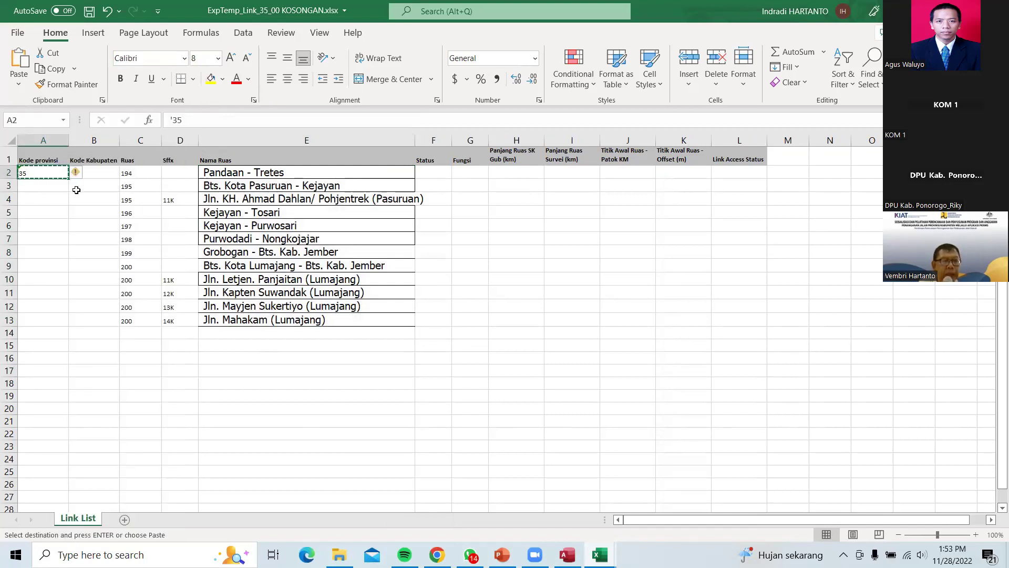
{"action": "left_click_drag", "start_coordinate": [33, 185], "coordinate": [26, 320]}
{"action": "right_click", "coordinate": [32, 318]}
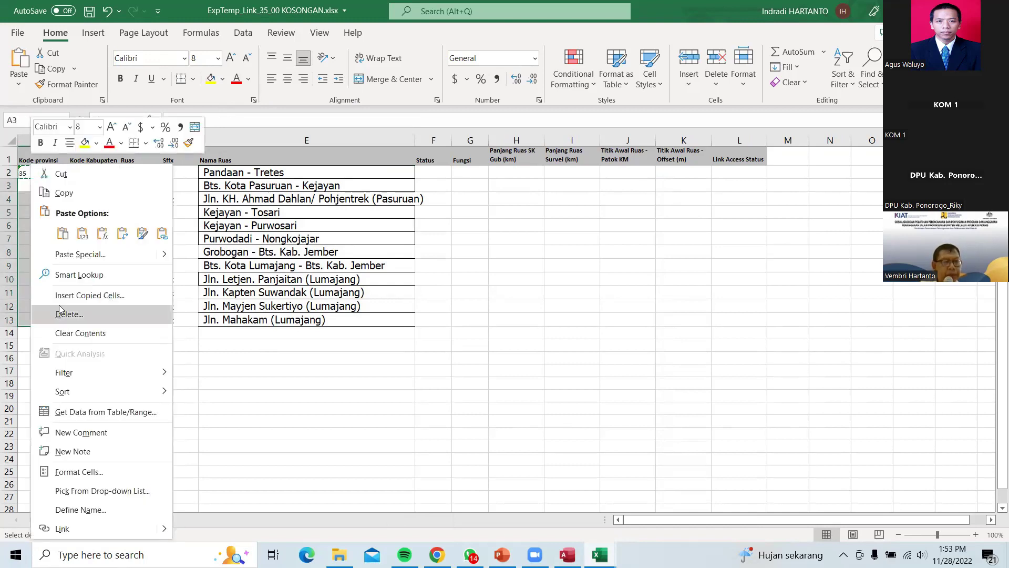
{"action": "left_click", "coordinate": [64, 233]}
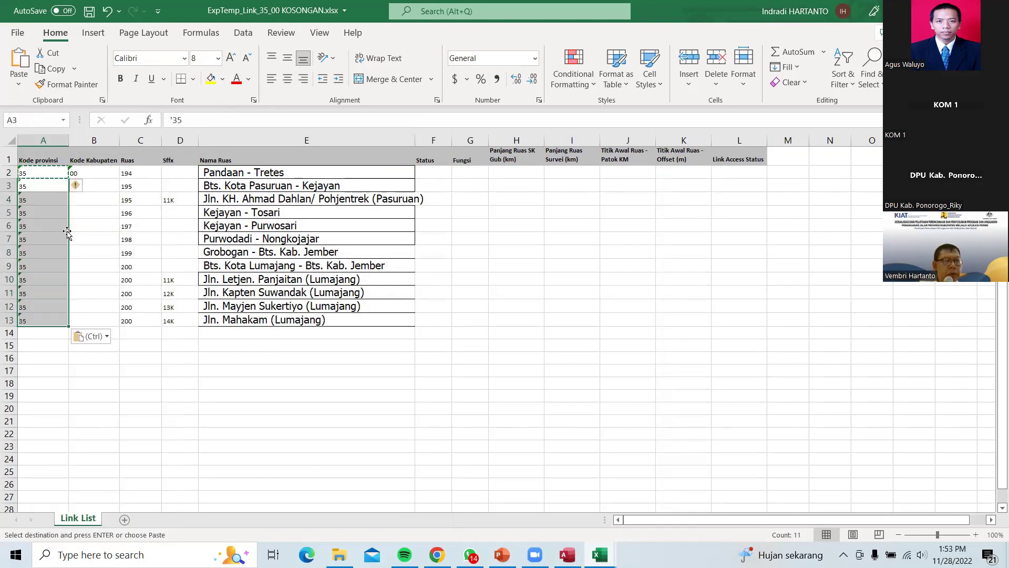
Copy the code 00 from B2 into B3:B13 of the Kode Kabupaten column.
{"action": "left_click_drag", "start_coordinate": [84, 173], "coordinate": [85, 173]}
{"action": "right_click", "coordinate": [88, 172]}
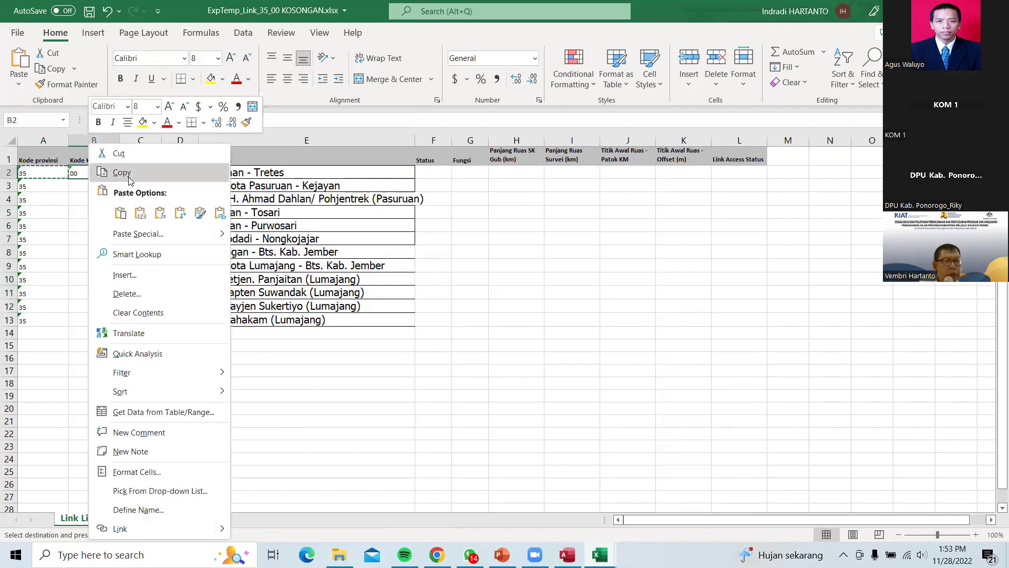
{"action": "left_click", "coordinate": [103, 173]}
{"action": "left_click_drag", "start_coordinate": [98, 186], "coordinate": [95, 315]}
{"action": "right_click", "coordinate": [95, 315]}
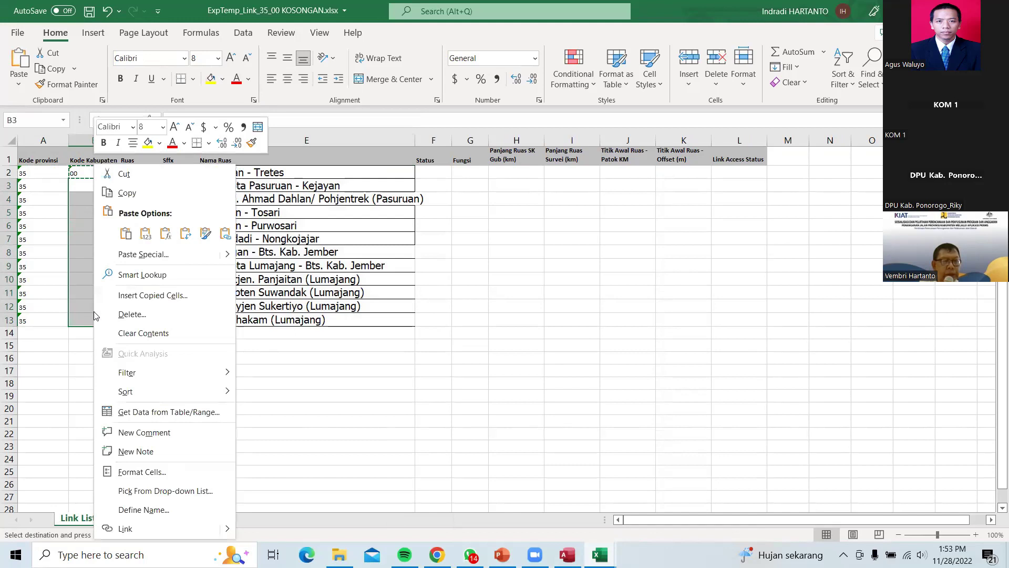
{"action": "left_click", "coordinate": [125, 232]}
{"action": "left_click", "coordinate": [125, 373]}
{"action": "left_click", "coordinate": [158, 410]}
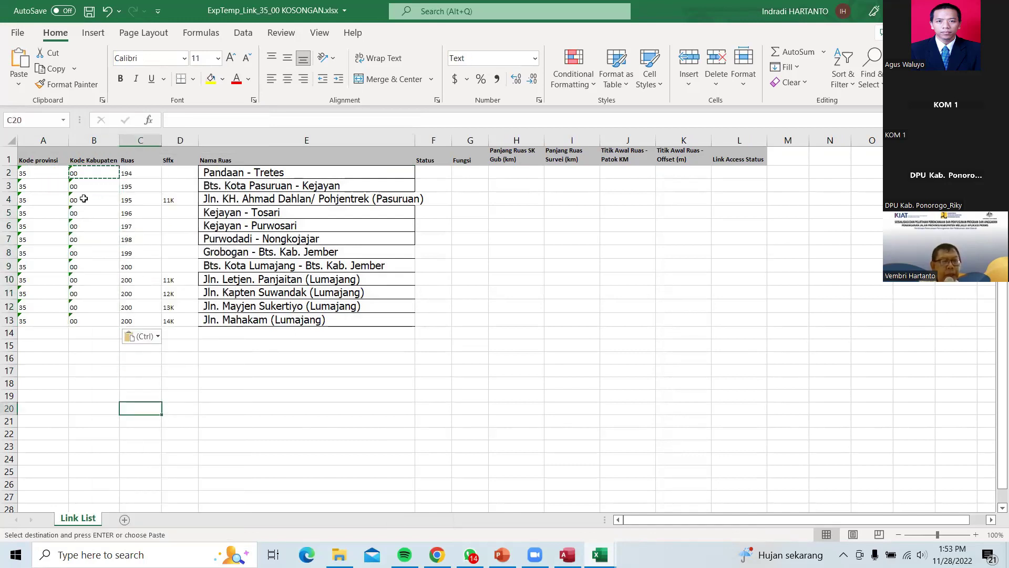
{"action": "left_click", "coordinate": [50, 161]}
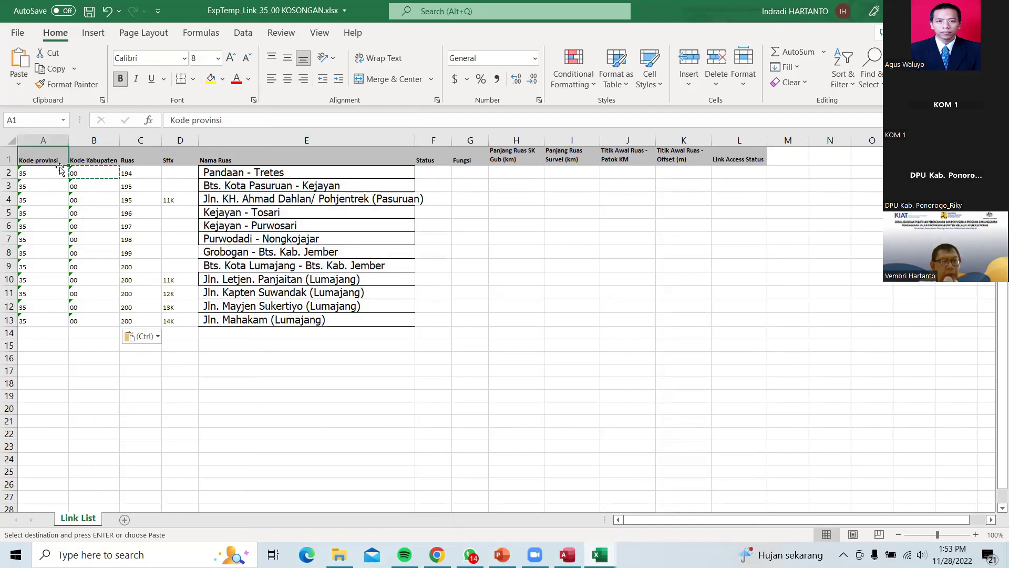
{"action": "left_click", "coordinate": [104, 161]}
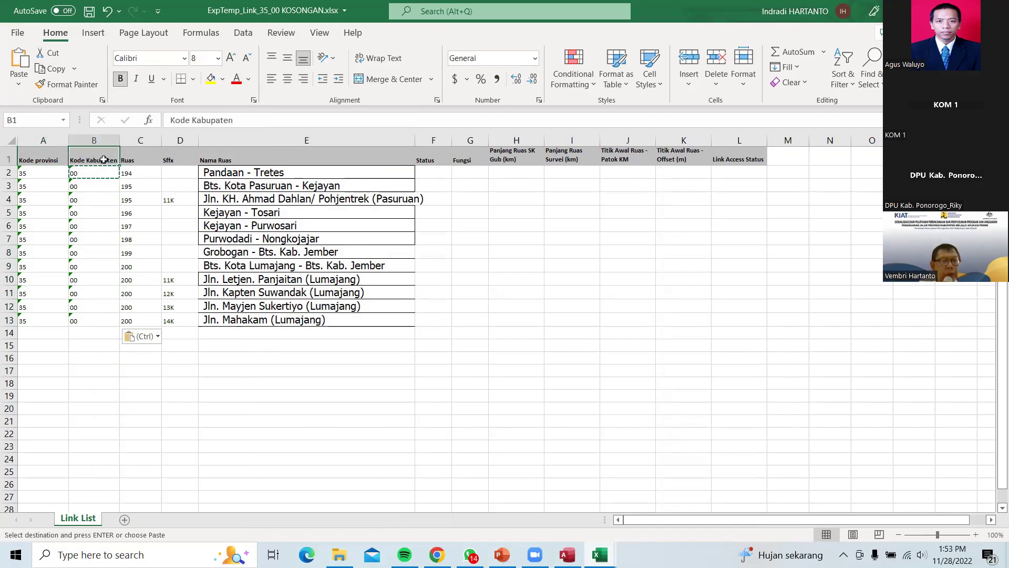
{"action": "left_click", "coordinate": [138, 158]}
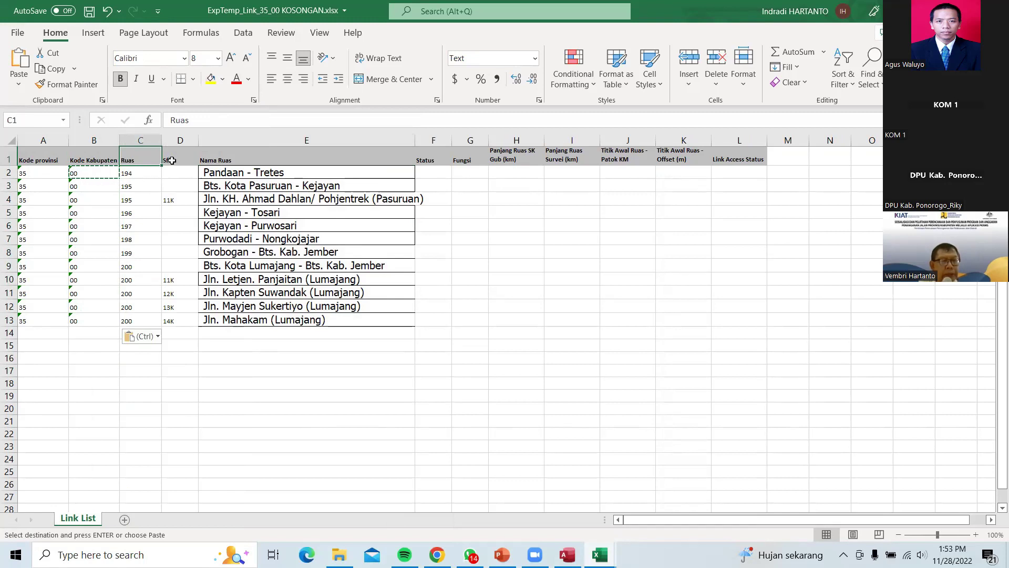
{"action": "left_click", "coordinate": [172, 161]}
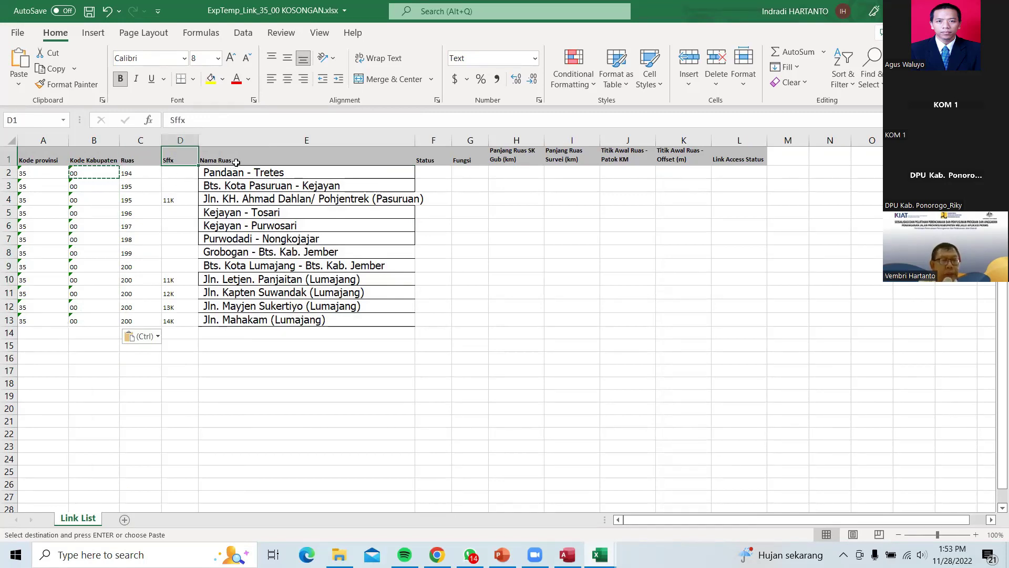
{"action": "left_click", "coordinate": [254, 166]}
Widen the Nama Ruas column to fit its longest road name, and fill the Status cells F2:F13 with P.
{"action": "left_click", "coordinate": [438, 173]}
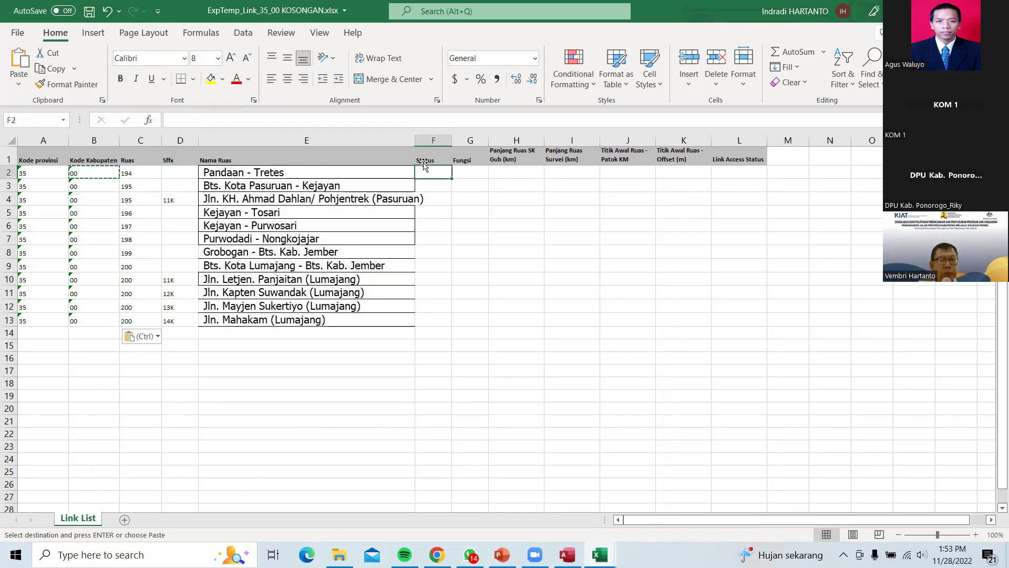
{"action": "left_click_drag", "start_coordinate": [415, 146], "coordinate": [428, 146]}
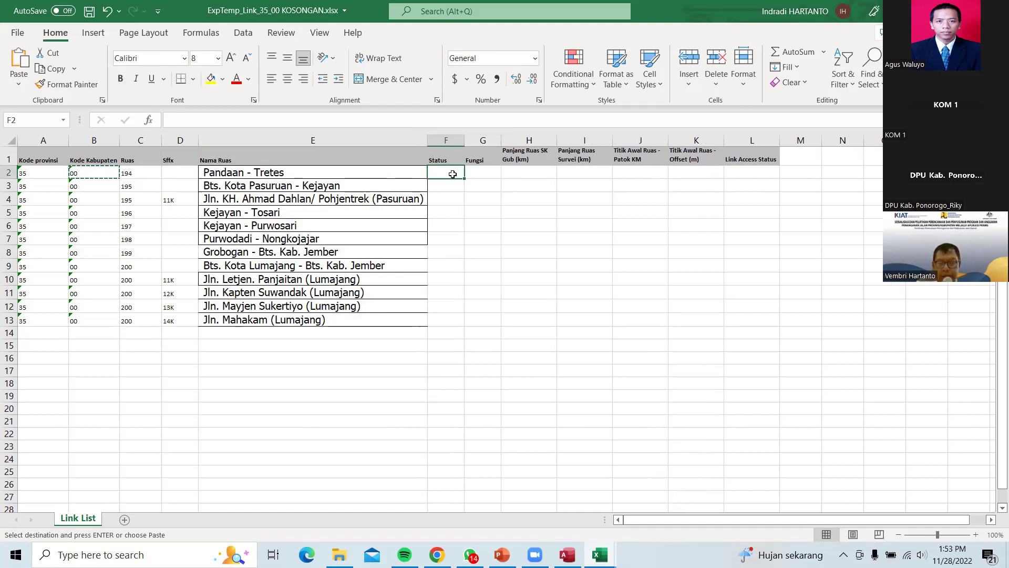
{"action": "type", "text": "P"}
{"action": "key", "text": "Return"}
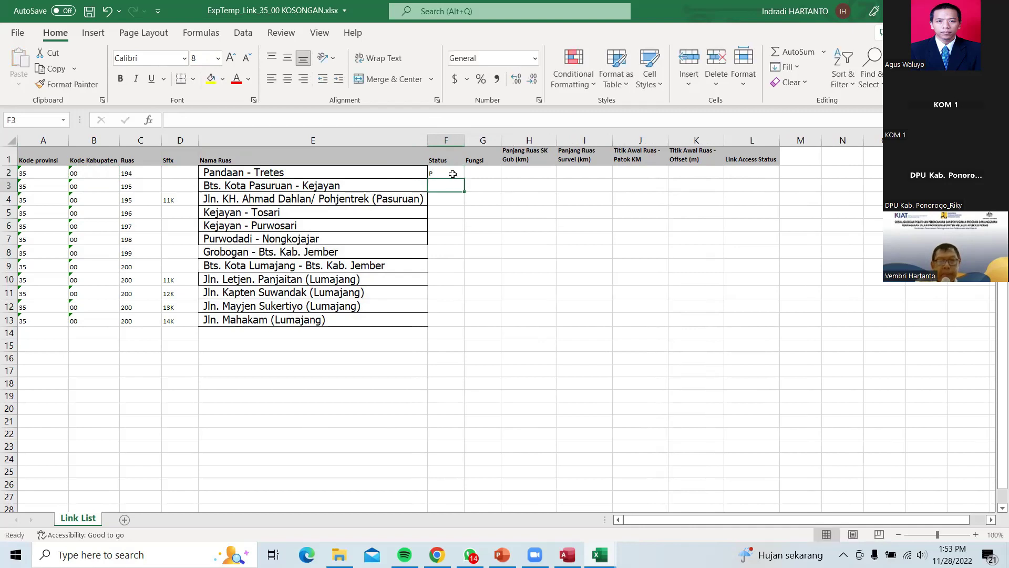
{"action": "right_click", "coordinate": [452, 174]}
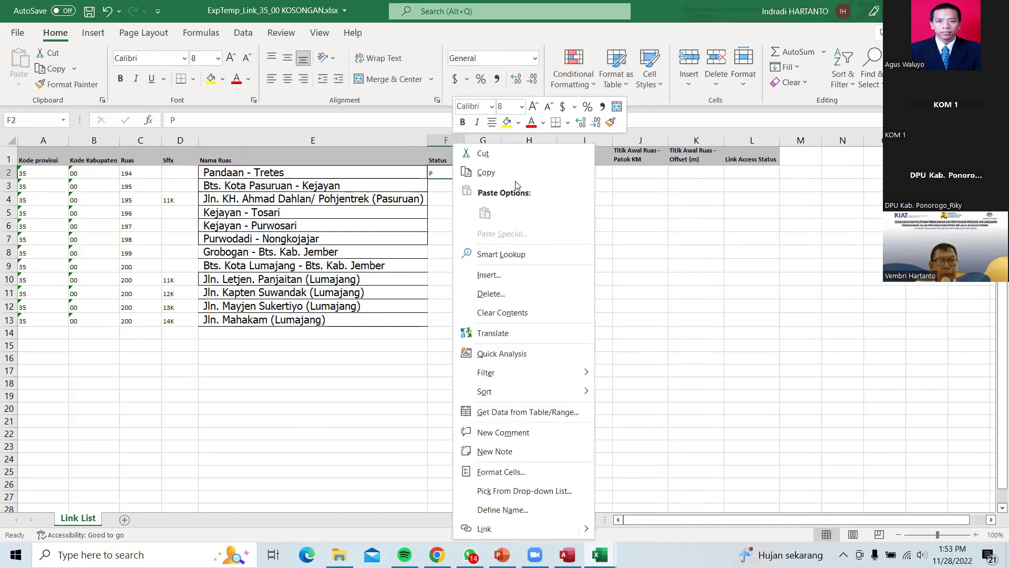
{"action": "left_click", "coordinate": [483, 173]}
{"action": "left_click_drag", "start_coordinate": [446, 187], "coordinate": [444, 321]}
{"action": "right_click", "coordinate": [444, 316]}
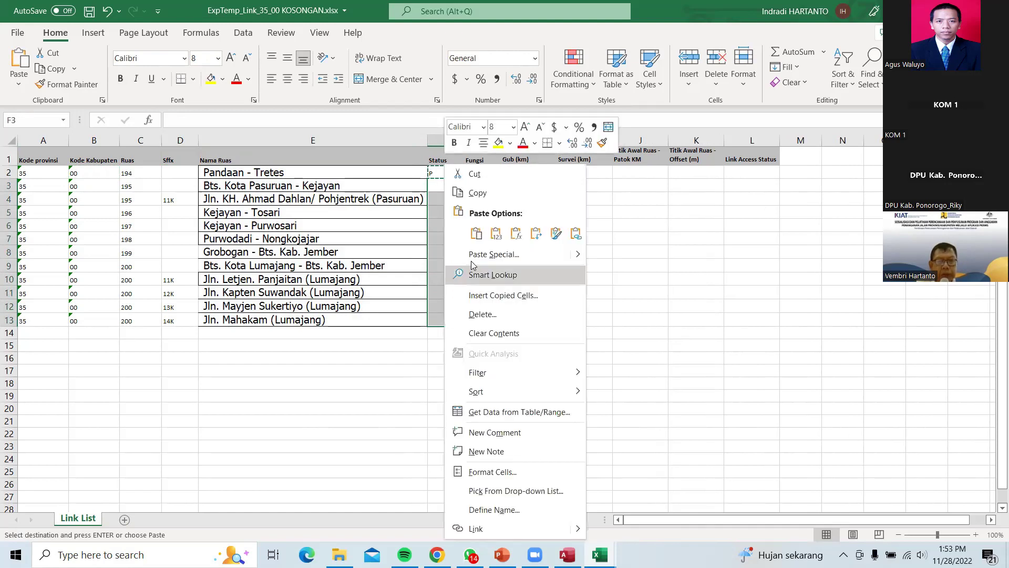
{"action": "left_click", "coordinate": [477, 234]}
{"action": "left_click", "coordinate": [528, 235]}
Enter K2 in G2 of the Fungsi column and copy it down to G3:G13.
{"action": "left_click", "coordinate": [484, 173]}
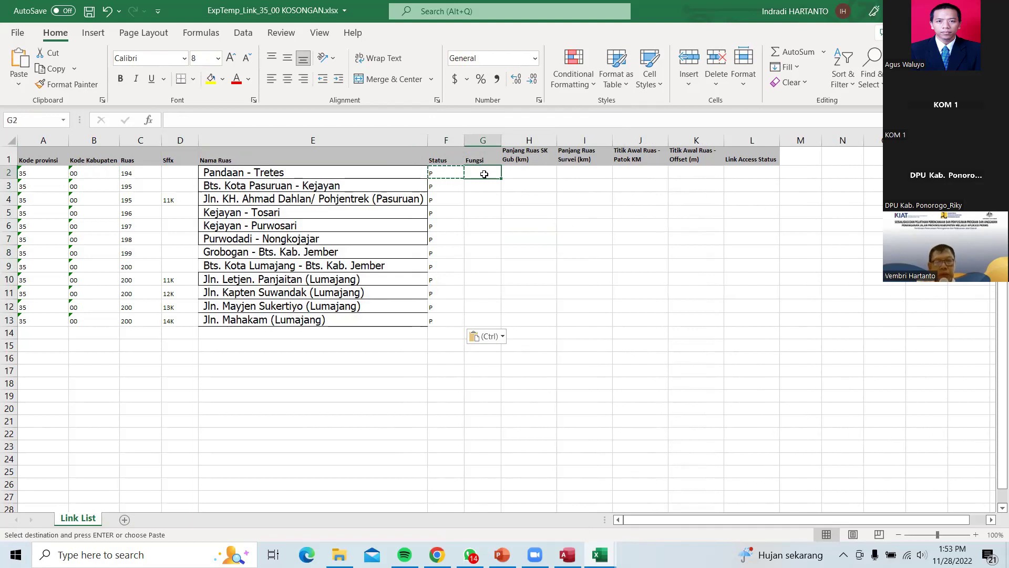
{"action": "type", "text": "K2"}
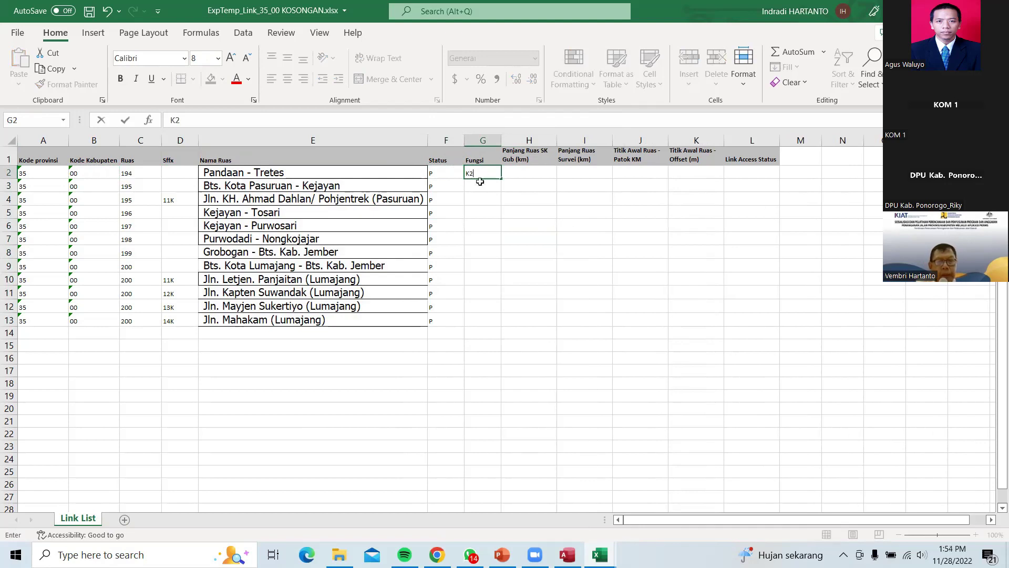
{"action": "key", "text": "Return"}
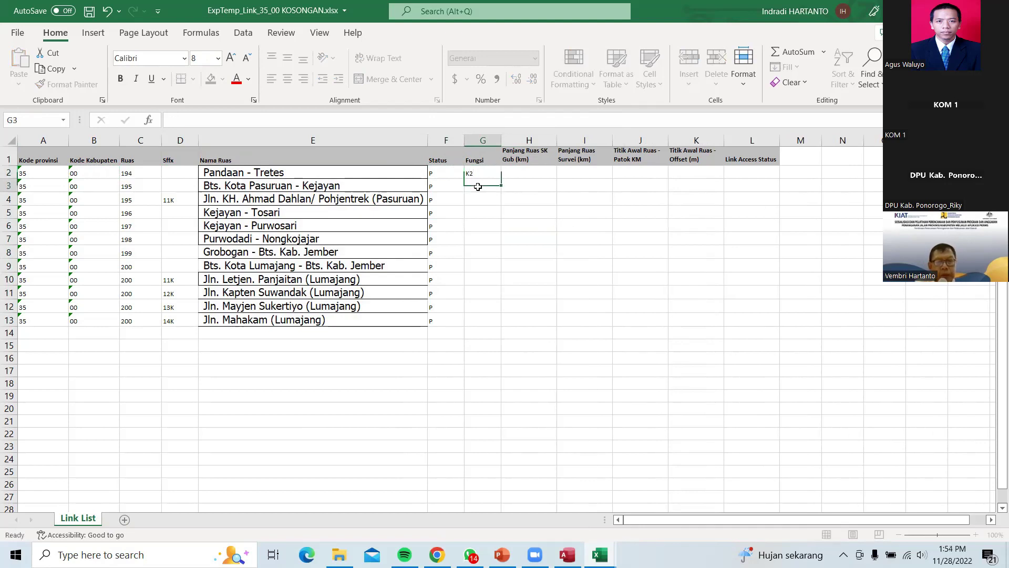
{"action": "right_click", "coordinate": [480, 173]}
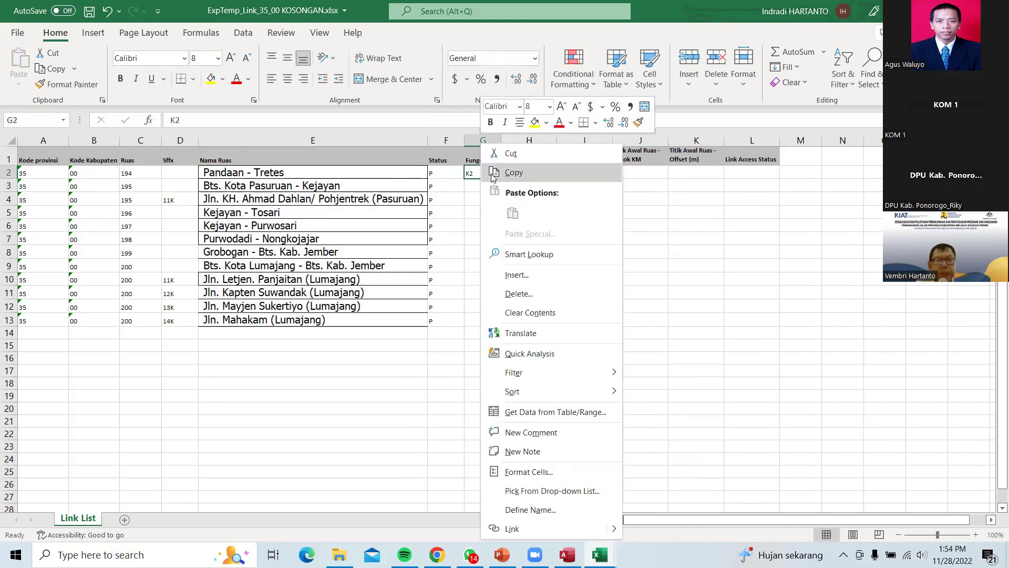
{"action": "left_click", "coordinate": [512, 172]}
{"action": "left_click_drag", "start_coordinate": [483, 185], "coordinate": [480, 319]}
{"action": "right_click", "coordinate": [479, 285]}
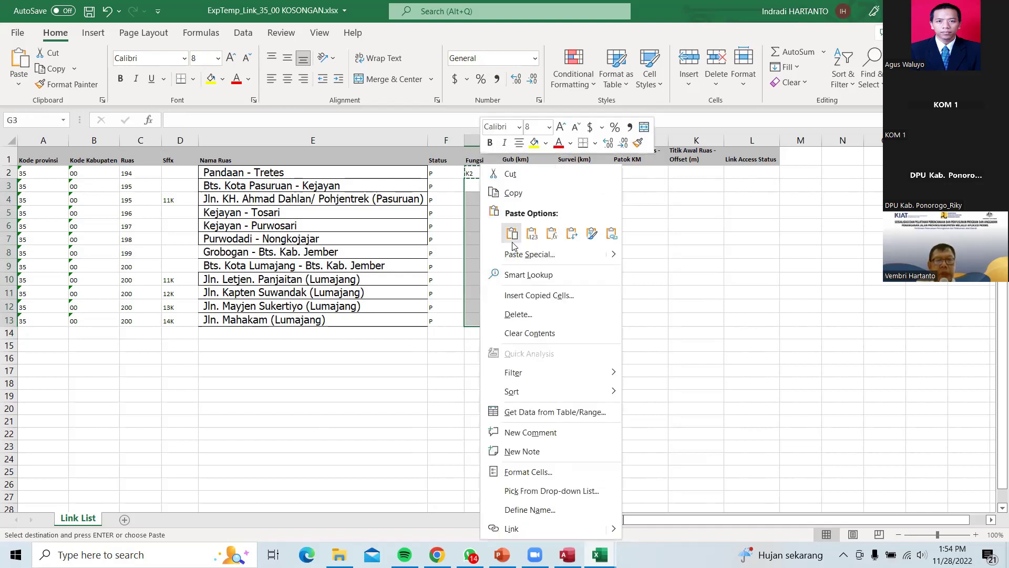
{"action": "left_click", "coordinate": [513, 167]}
{"action": "left_click", "coordinate": [557, 242]}
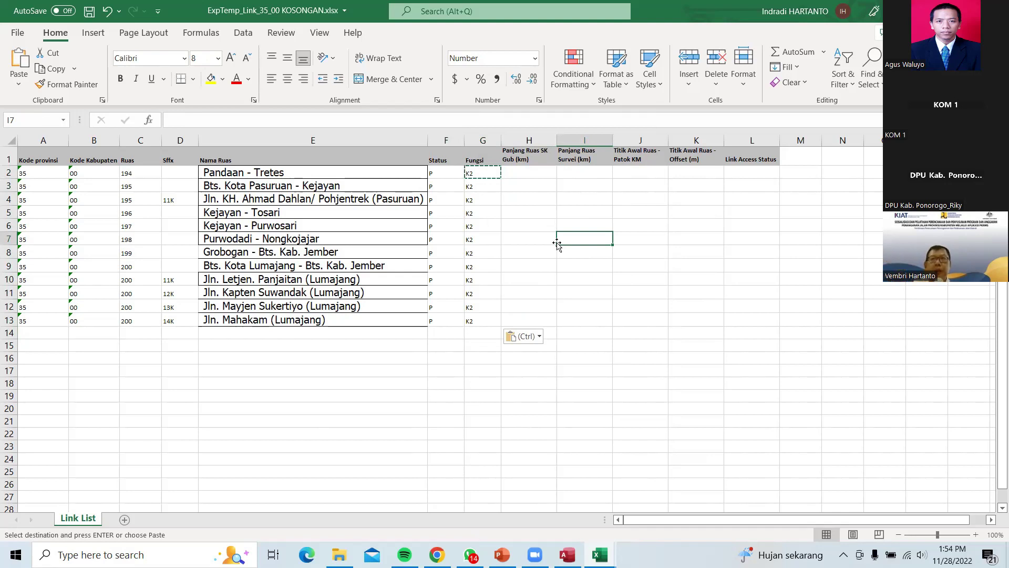
{"action": "left_click", "coordinate": [558, 216]}
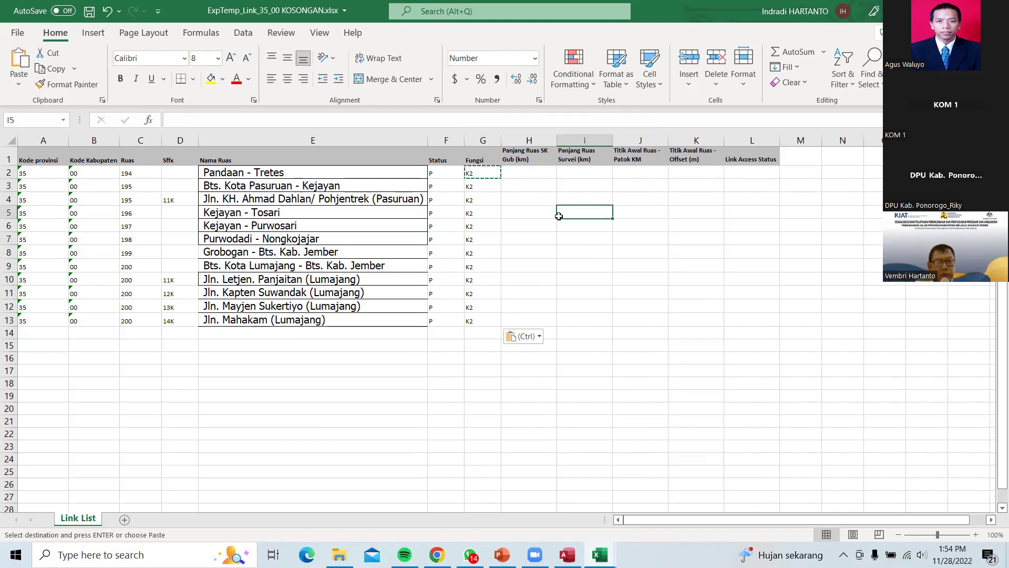
Copy the PANJANG RUAS lengths G14:G25 from the Link list sheet of DD1 Jawa Timur.xlsx.
{"action": "key", "text": "Escape"}
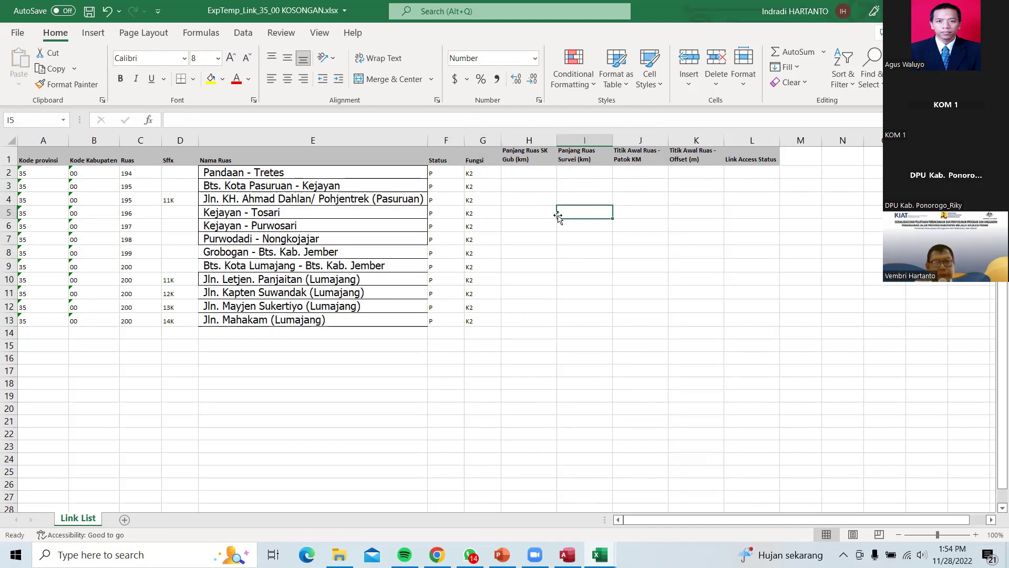
{"action": "left_click", "coordinate": [537, 212]}
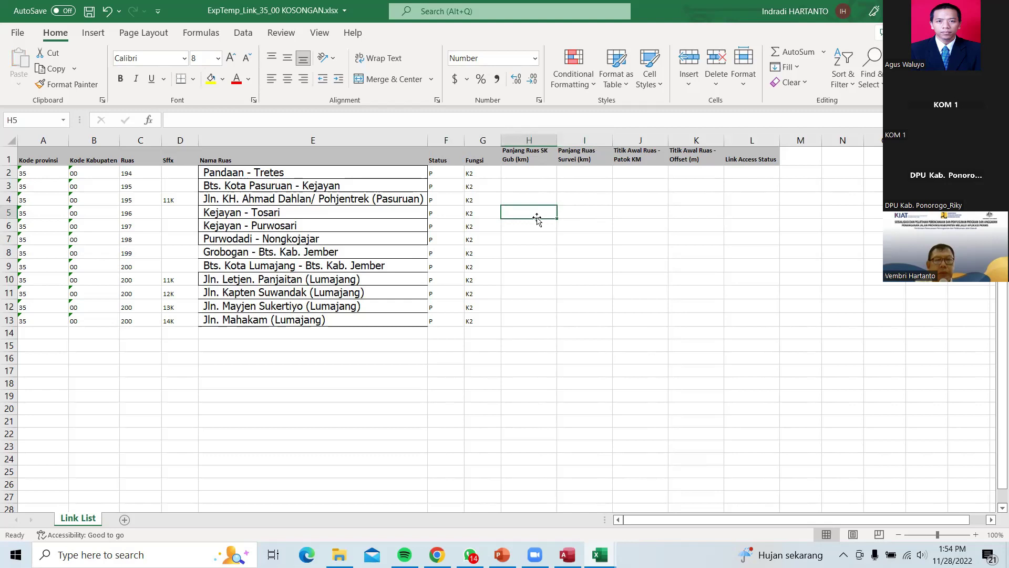
{"action": "left_click", "coordinate": [526, 173]}
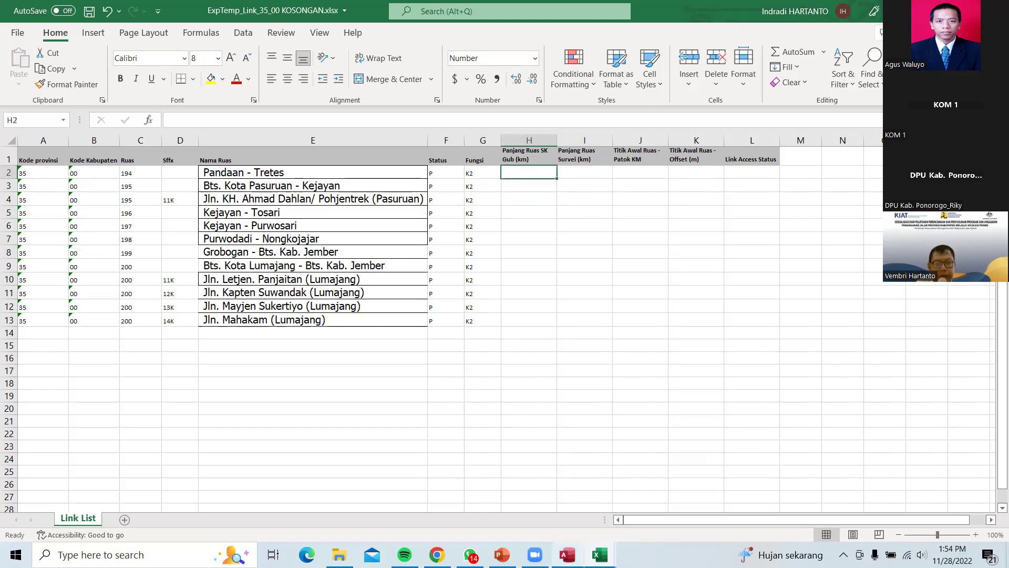
{"action": "mouse_move", "coordinate": [599, 554]}
{"action": "left_click", "coordinate": [629, 512]}
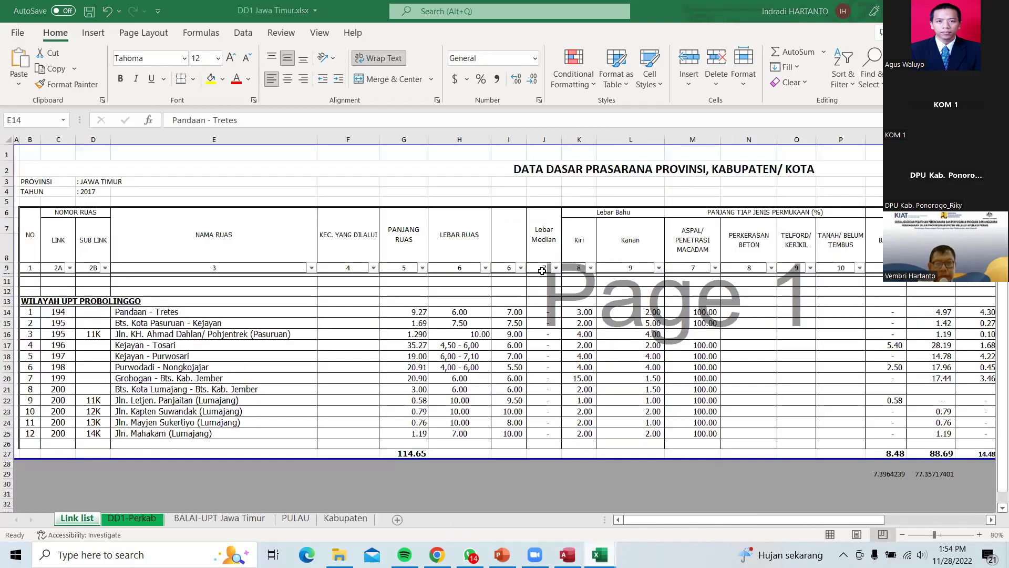
{"action": "key", "text": "ctrl+shift+Down"}
{"action": "left_click_drag", "start_coordinate": [417, 313], "coordinate": [418, 431]}
{"action": "right_click", "coordinate": [407, 385]}
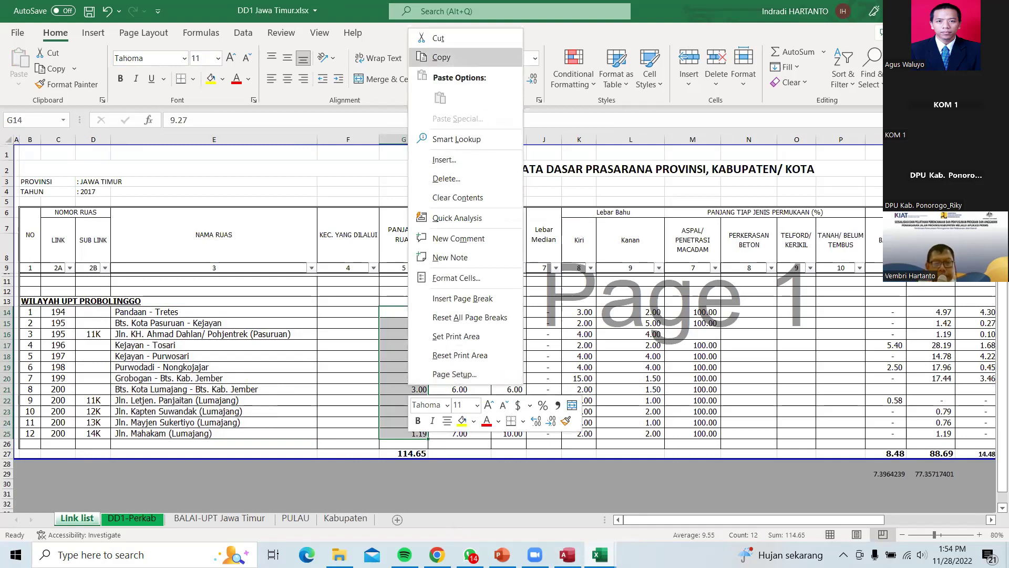
Paste the copied lengths as values into Panjang Ruas SK Gub from H2 and Panjang Ruas Survei from I2 in the link template.
{"action": "mouse_move", "coordinate": [600, 554]}
{"action": "left_click", "coordinate": [531, 496]}
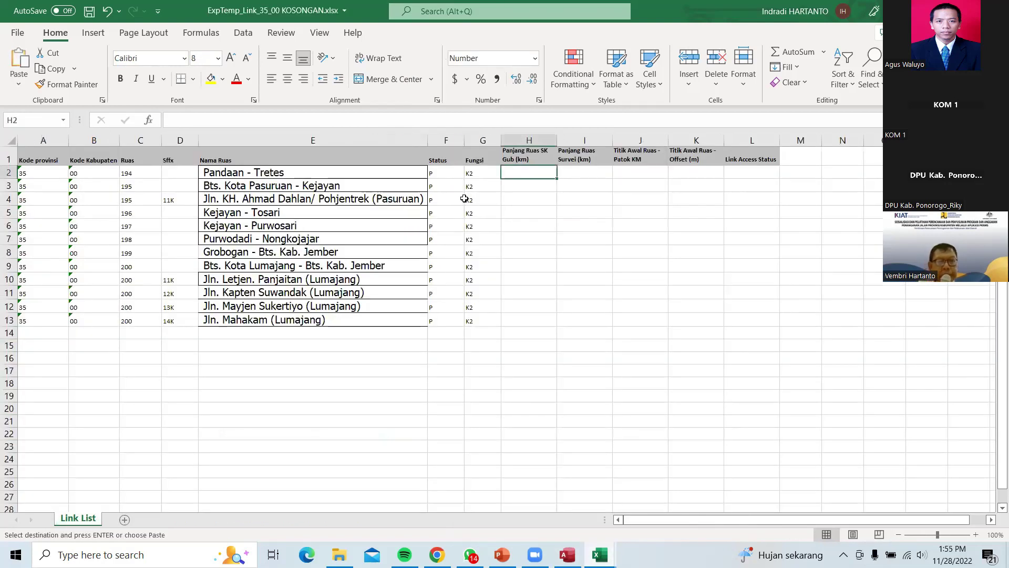
{"action": "right_click", "coordinate": [522, 173]}
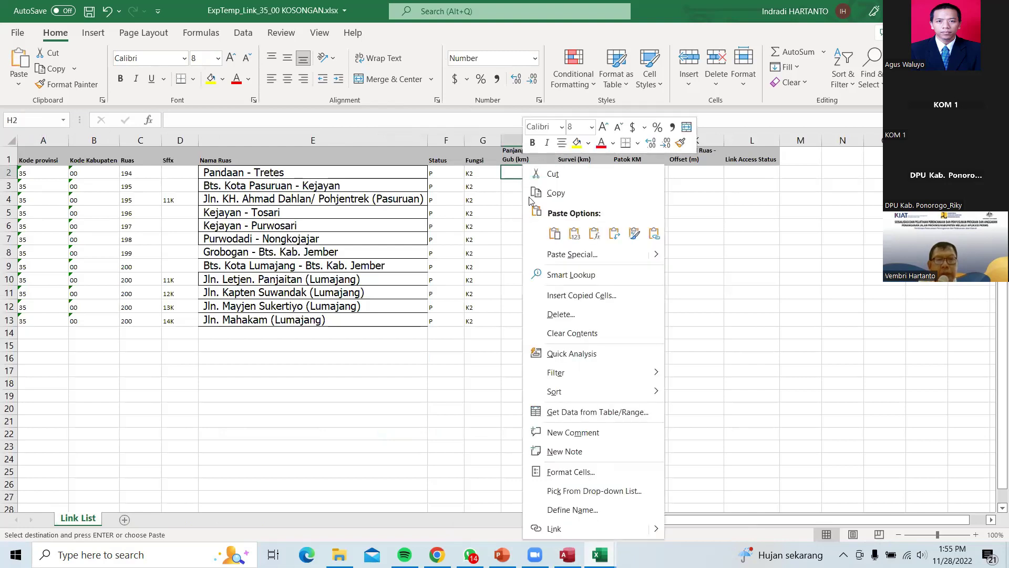
{"action": "left_click", "coordinate": [573, 232]}
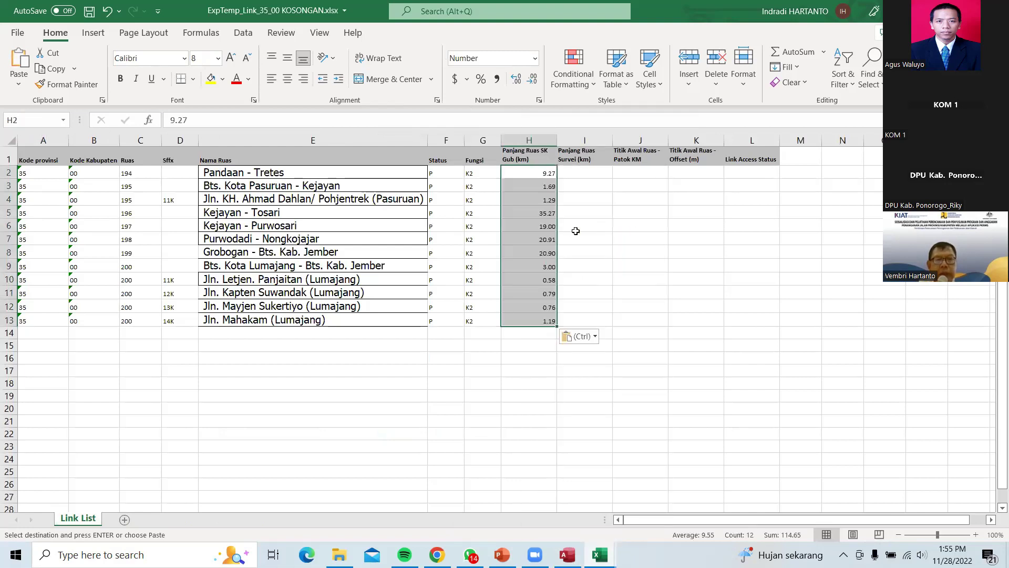
{"action": "left_click", "coordinate": [581, 173]}
{"action": "right_click", "coordinate": [581, 172]}
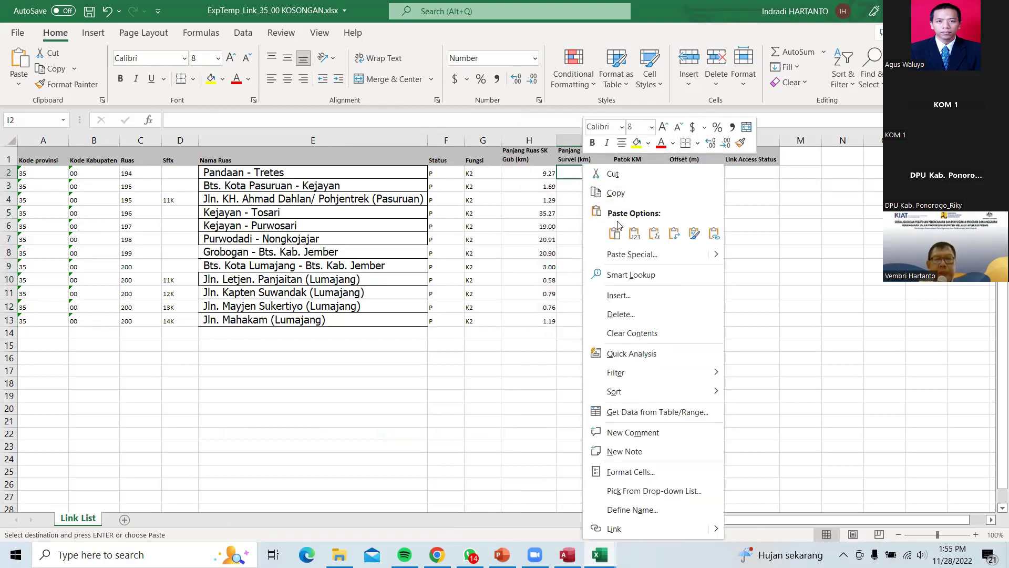
{"action": "left_click", "coordinate": [633, 234]}
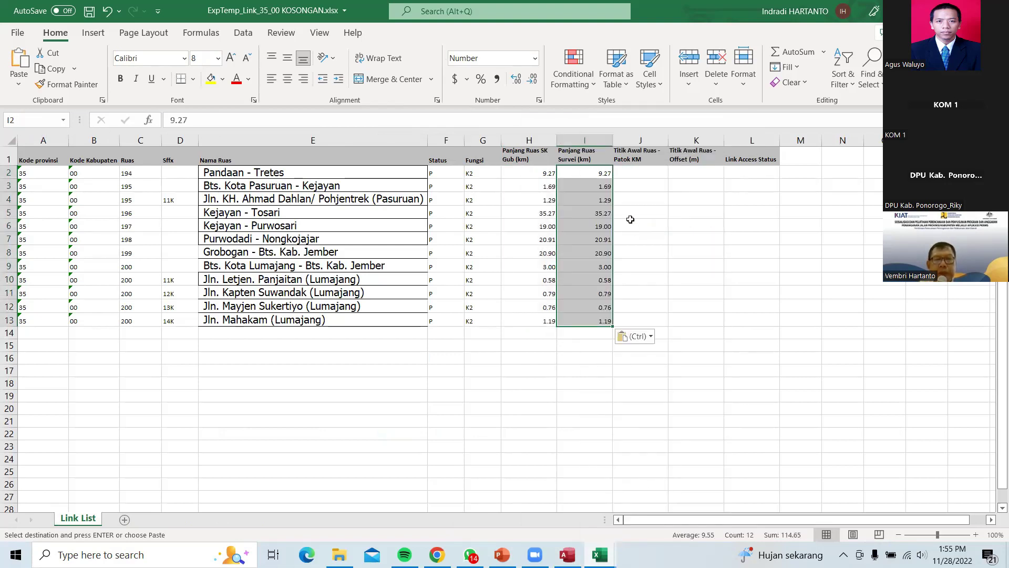
Enter 0 in J2 for the starting point's Patok KM and 0 in K2 for its offset.
{"action": "left_click_drag", "start_coordinate": [640, 176], "coordinate": [640, 177]}
{"action": "left_click", "coordinate": [641, 177]}
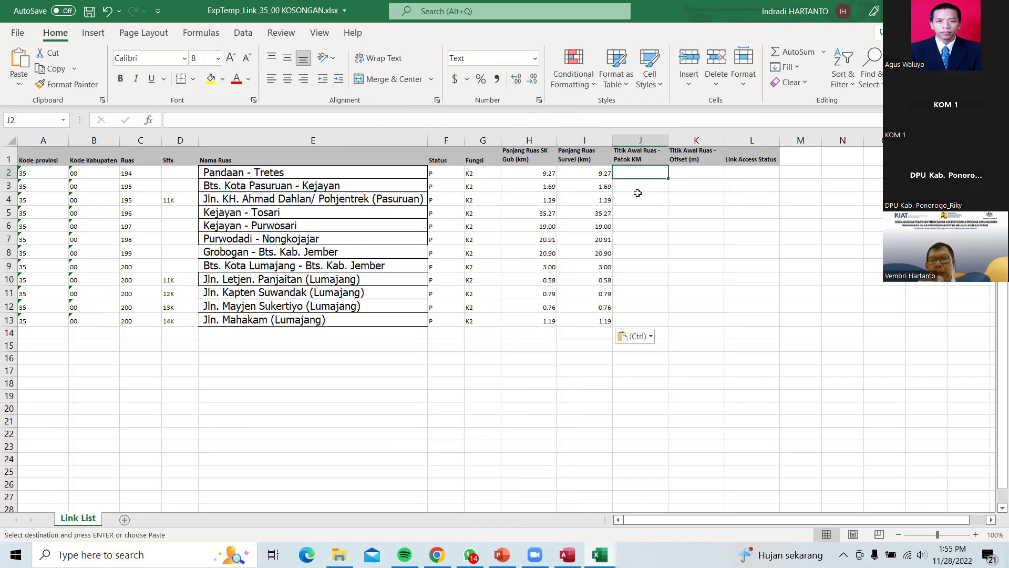
{"action": "type", "text": "0"}
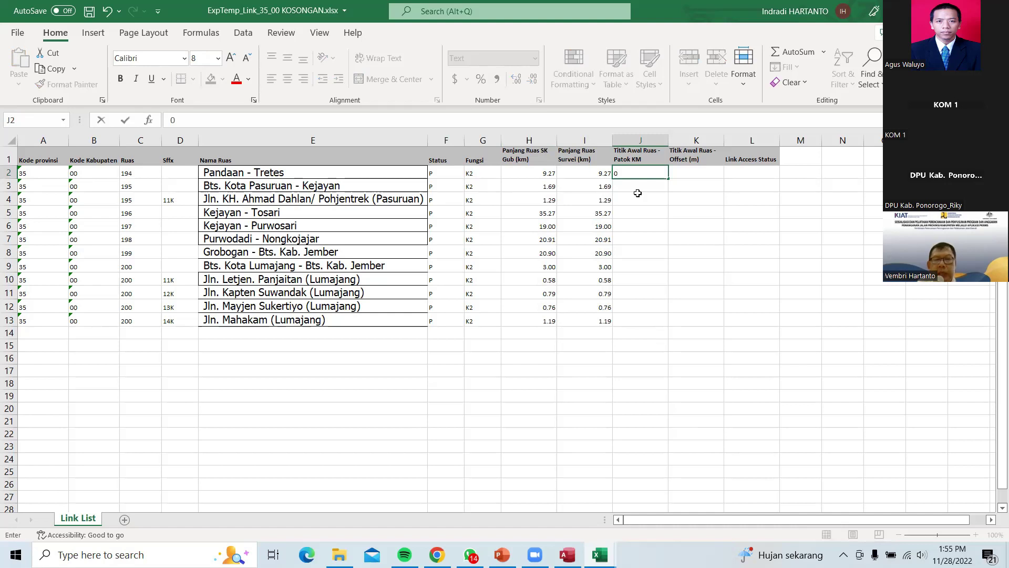
{"action": "key", "text": "Return"}
{"action": "left_click", "coordinate": [698, 174]}
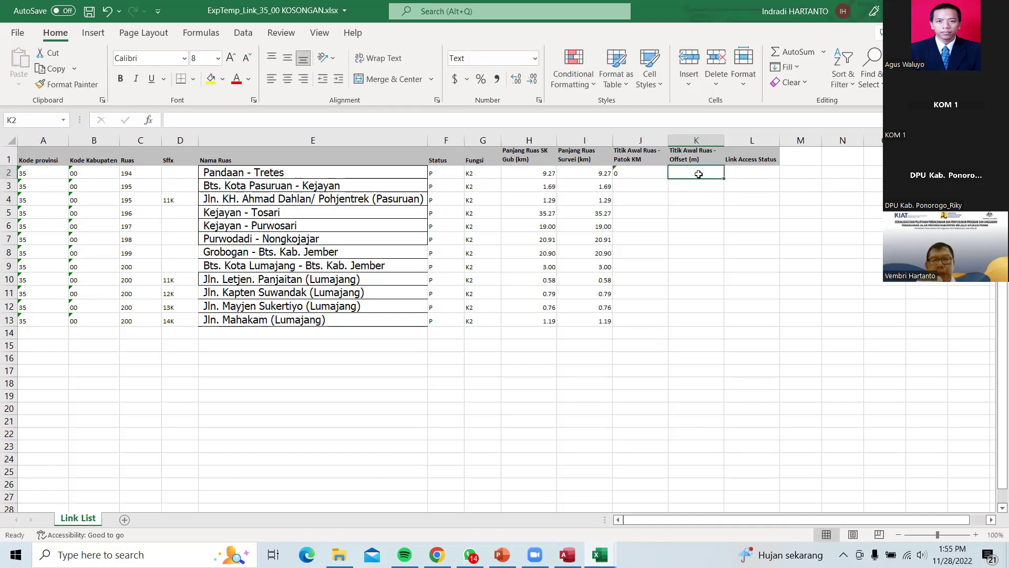
{"action": "type", "text": "0"}
{"action": "left_click", "coordinate": [719, 232]}
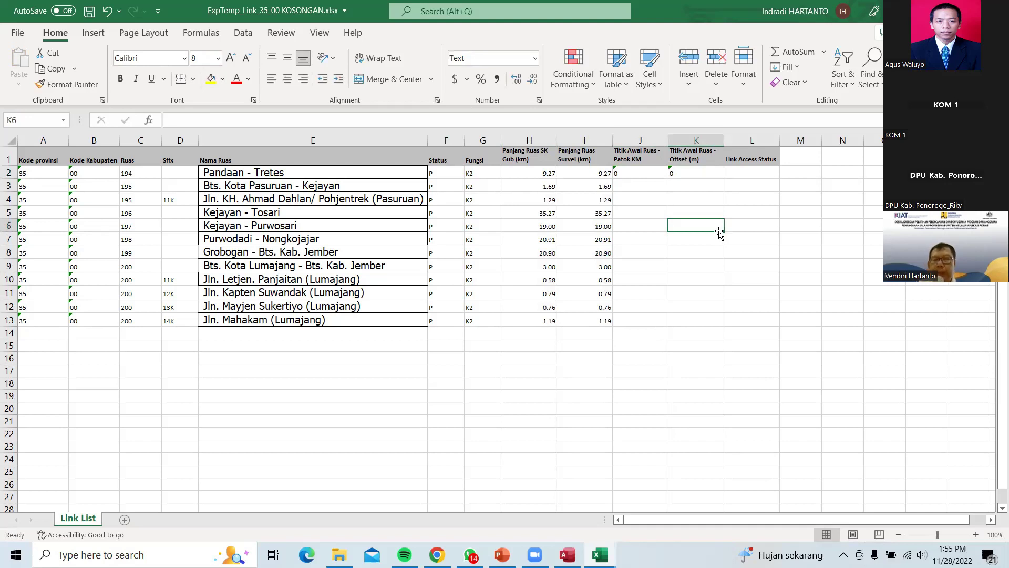
{"action": "left_click", "coordinate": [743, 207]}
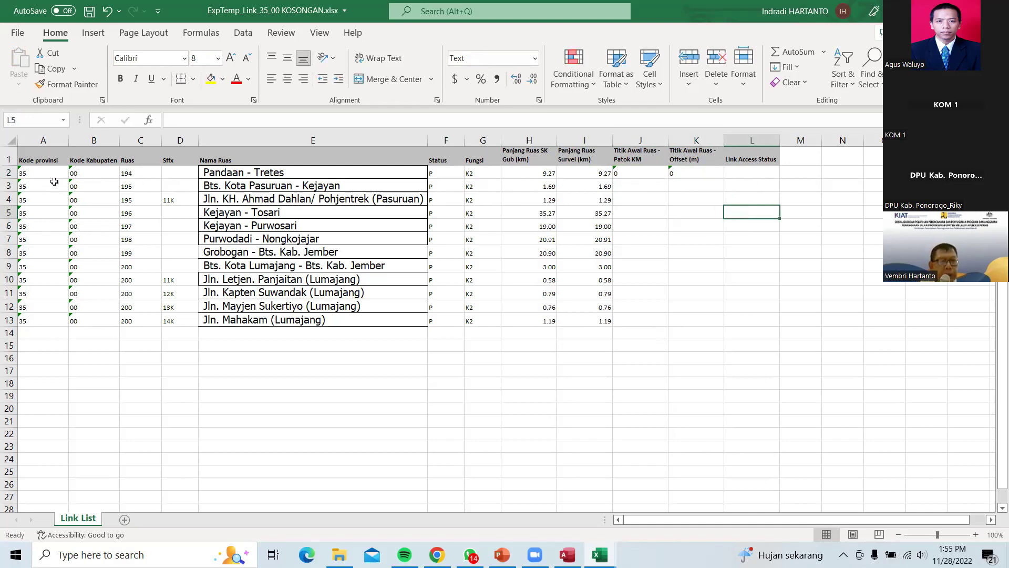
{"action": "left_click_drag", "start_coordinate": [32, 172], "coordinate": [767, 331]}
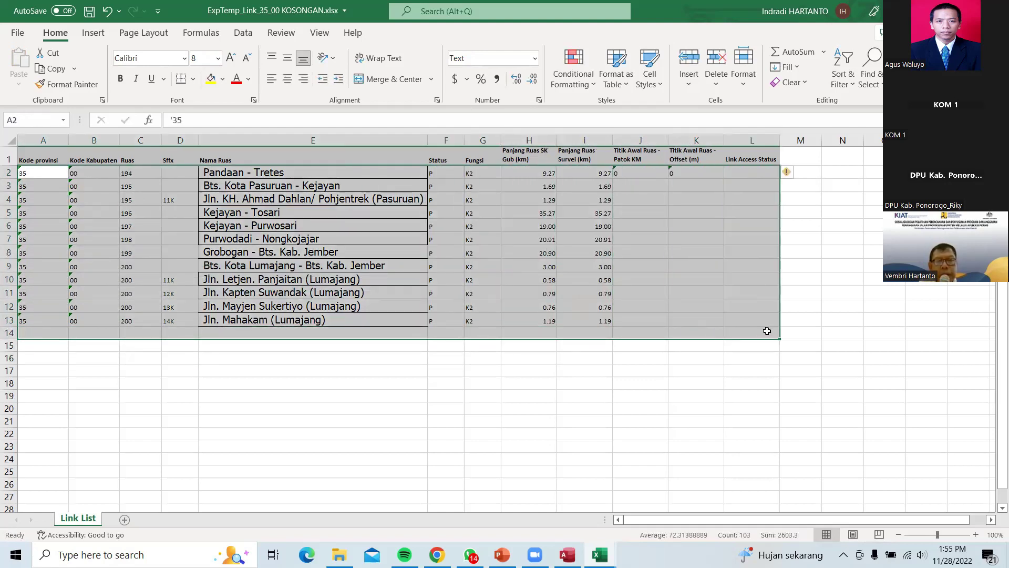
{"action": "left_click", "coordinate": [704, 365]}
Copy the zeros in J2:K2 down to rows 3 to 13 of the Patok KM and Offset columns.
{"action": "left_click_drag", "start_coordinate": [642, 173], "coordinate": [682, 180]}
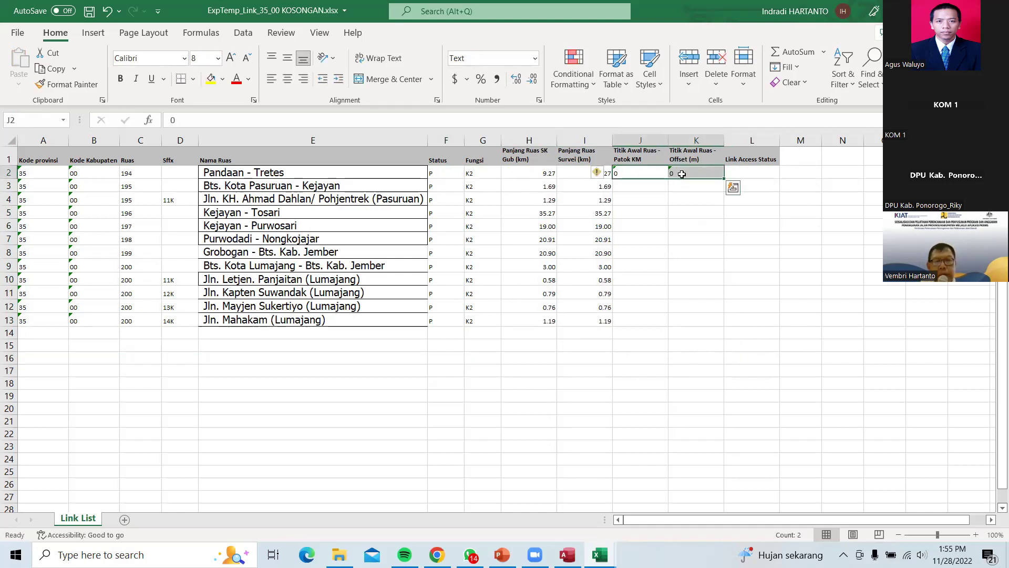
{"action": "right_click", "coordinate": [682, 178]}
{"action": "left_click", "coordinate": [707, 169]}
{"action": "left_click_drag", "start_coordinate": [647, 185], "coordinate": [644, 323]}
{"action": "right_click", "coordinate": [644, 322]}
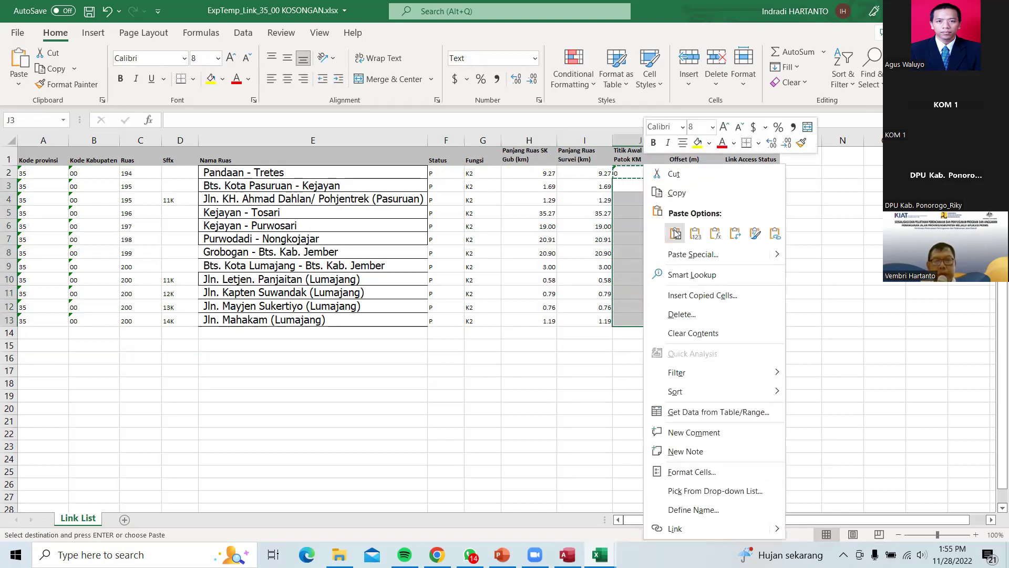
{"action": "left_click", "coordinate": [675, 232]}
{"action": "left_click", "coordinate": [787, 271]}
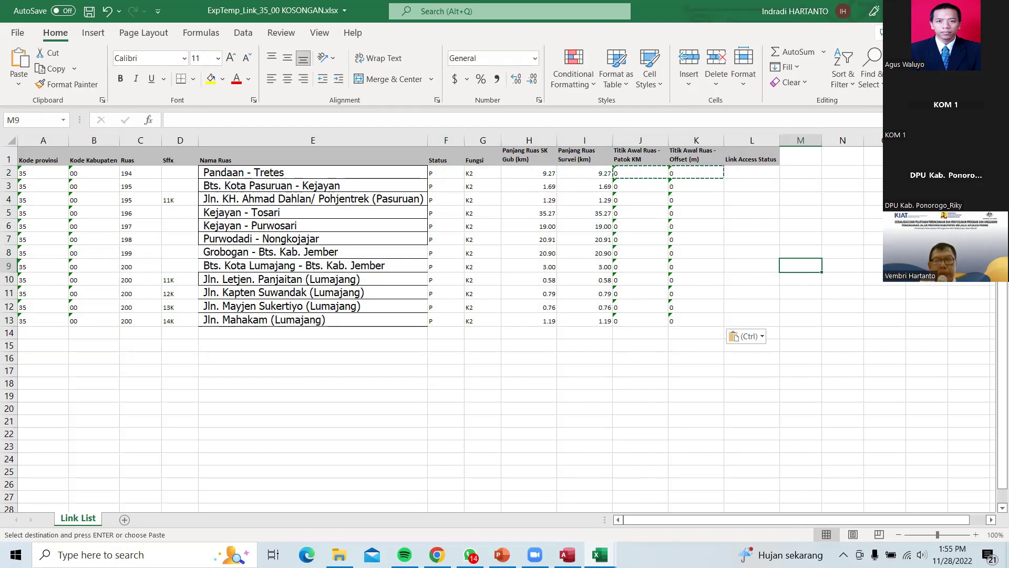
Close the link template workbook, saving its changes, and switch to PKRMS.
{"action": "key", "text": "alt+F4"}
{"action": "left_click", "coordinate": [453, 295]}
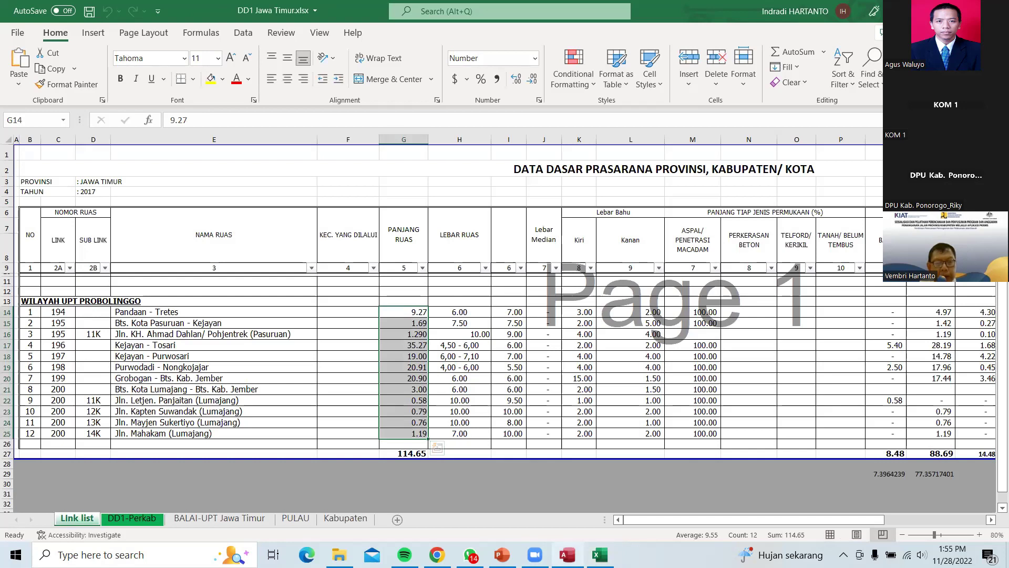
{"action": "key", "text": "alt+Tab"}
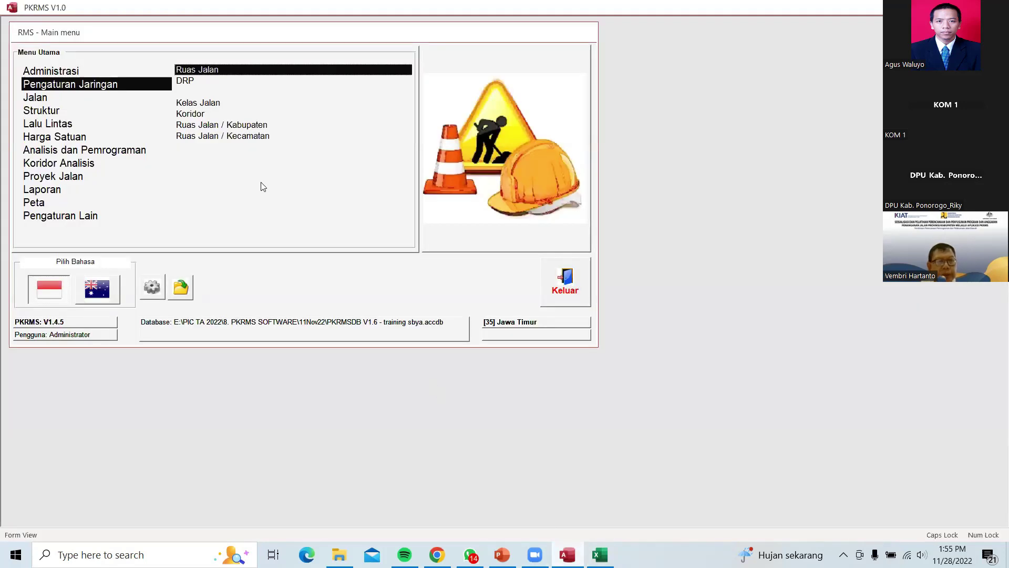
Import the Jalan data from ExpTemp_Link_35_00 KOSONGAN.xlsx using the Excel import in the PKRMS settings.
{"action": "left_click", "coordinate": [153, 292]}
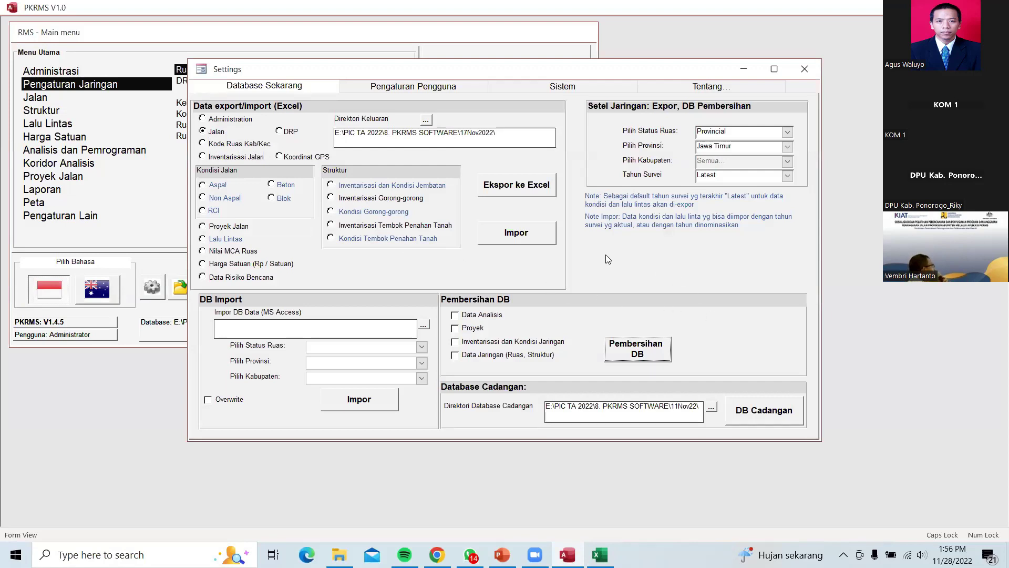
{"action": "left_click", "coordinate": [528, 234]}
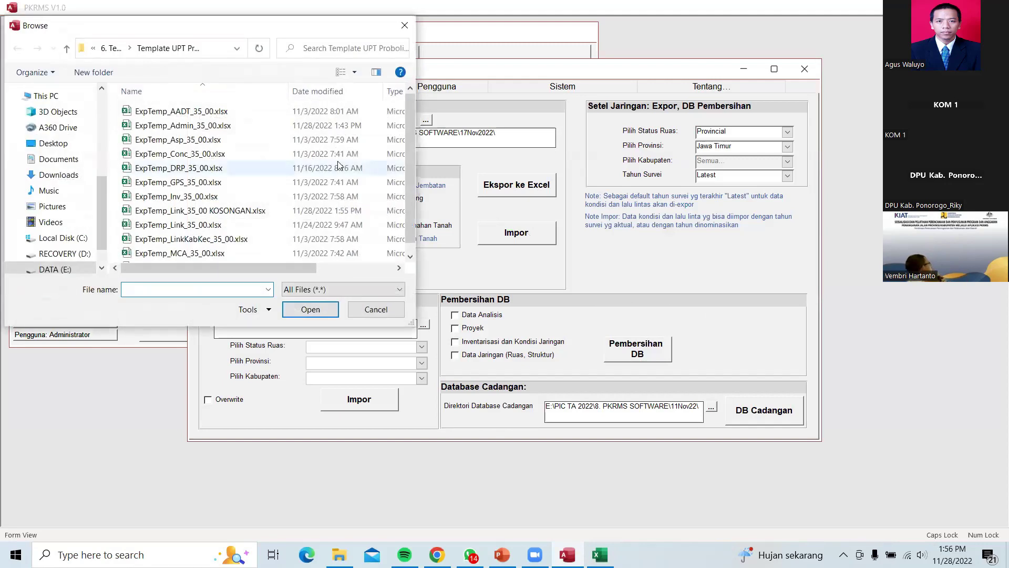
{"action": "left_click", "coordinate": [235, 213]}
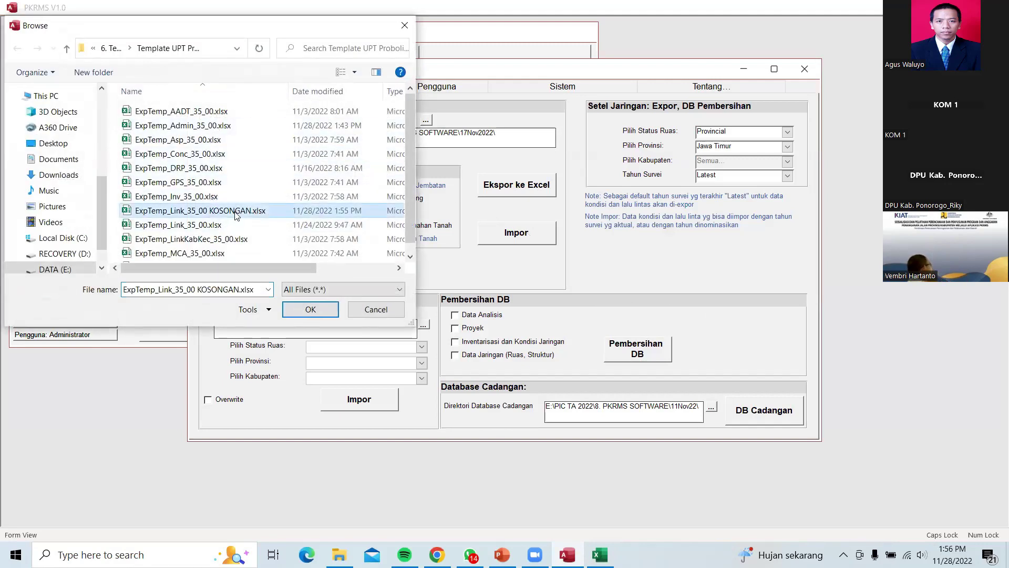
{"action": "left_click", "coordinate": [311, 309]}
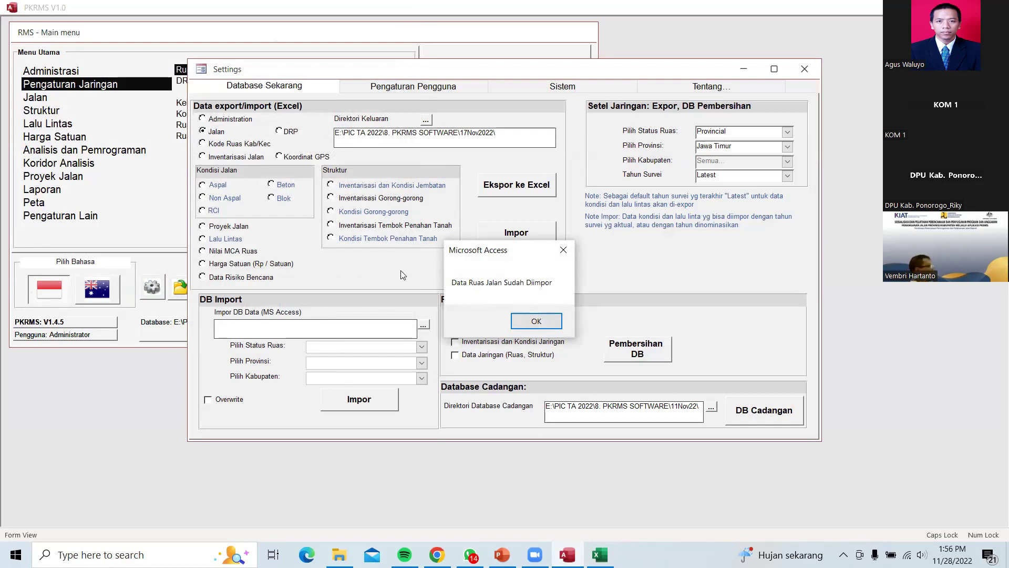
{"action": "left_click", "coordinate": [548, 322]}
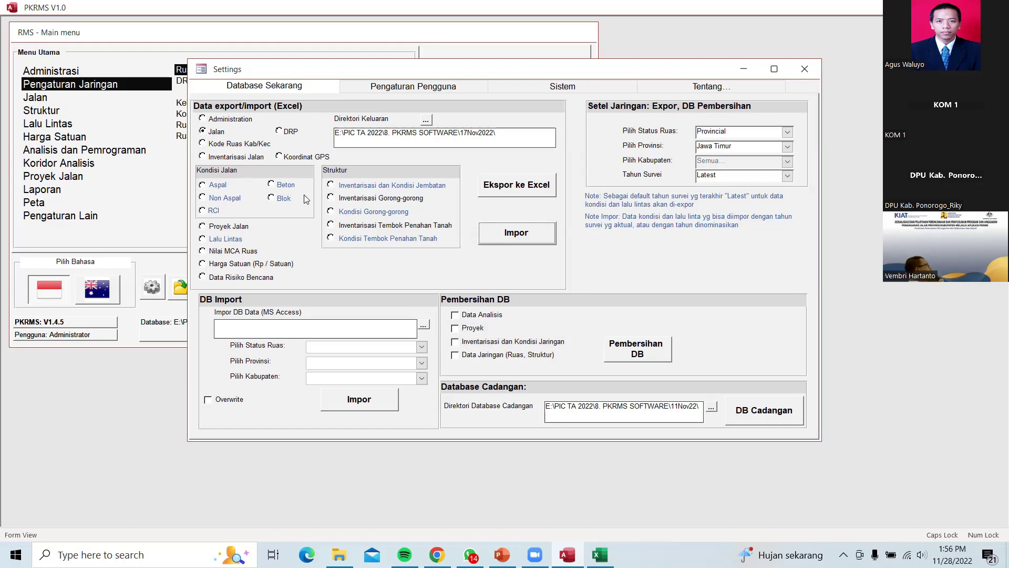
{"action": "left_click", "coordinate": [549, 241]}
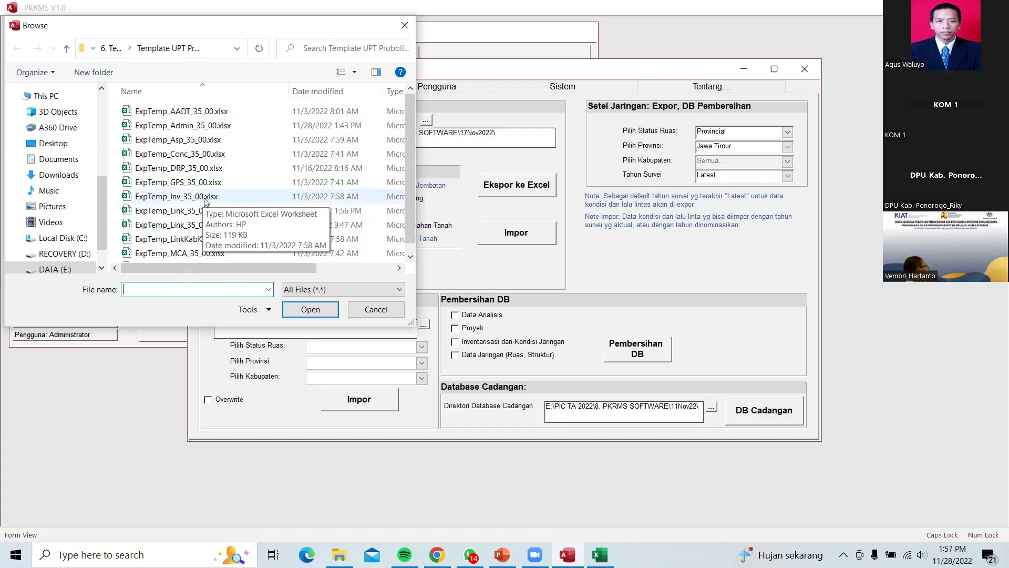
{"action": "left_click", "coordinate": [192, 226]}
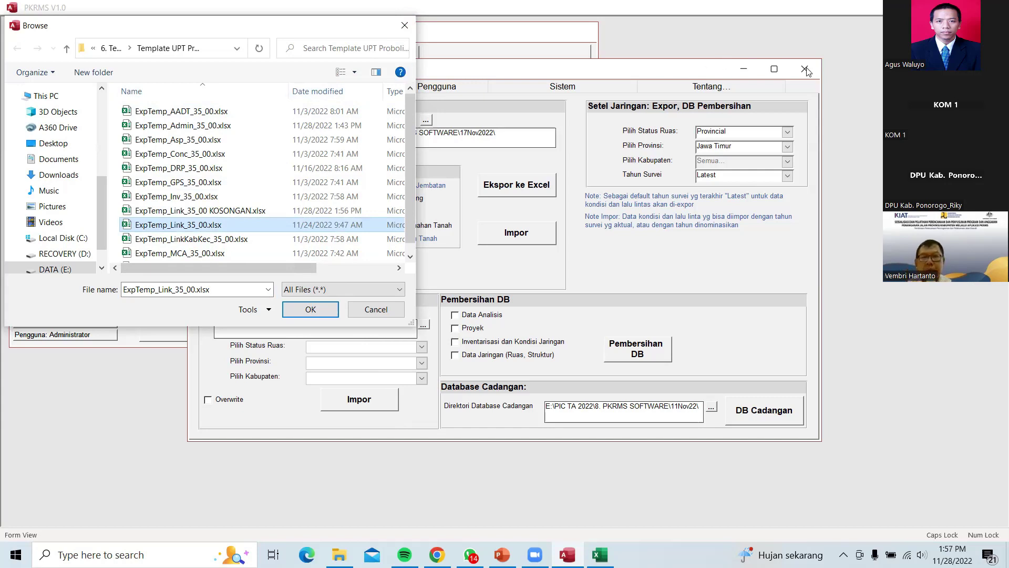
{"action": "left_click", "coordinate": [396, 24]}
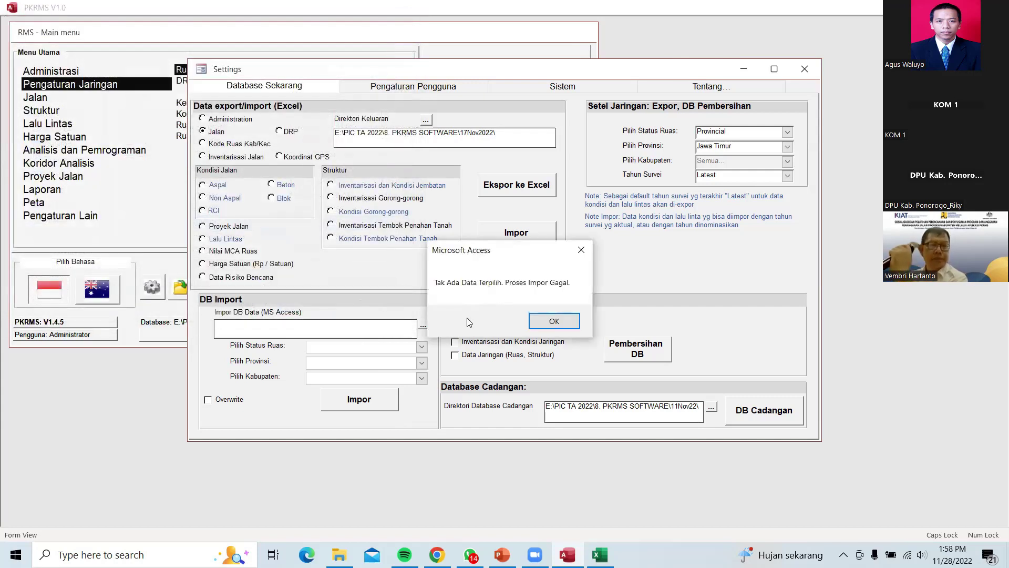
{"action": "left_click", "coordinate": [537, 320]}
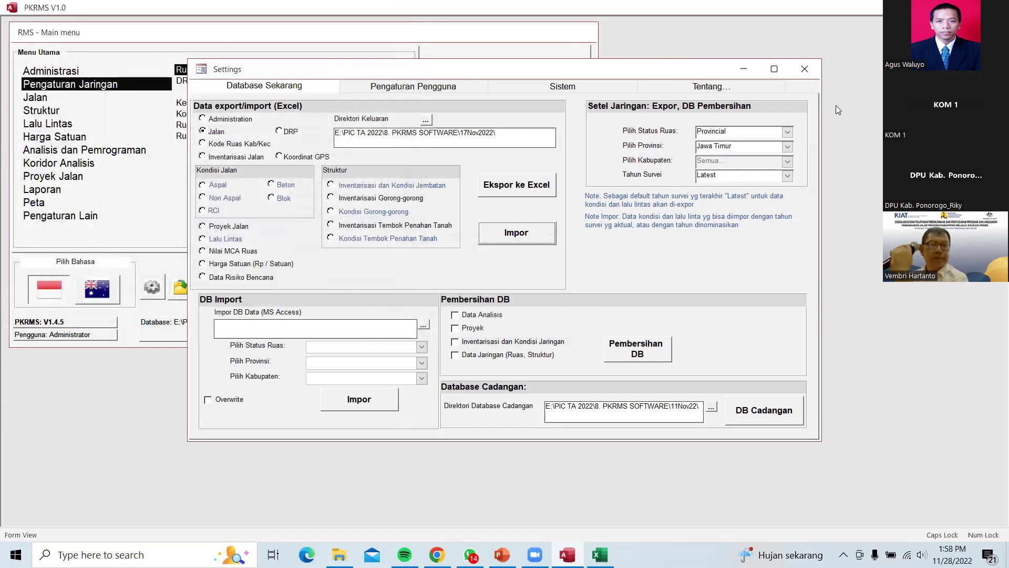
{"action": "left_click", "coordinate": [804, 69]}
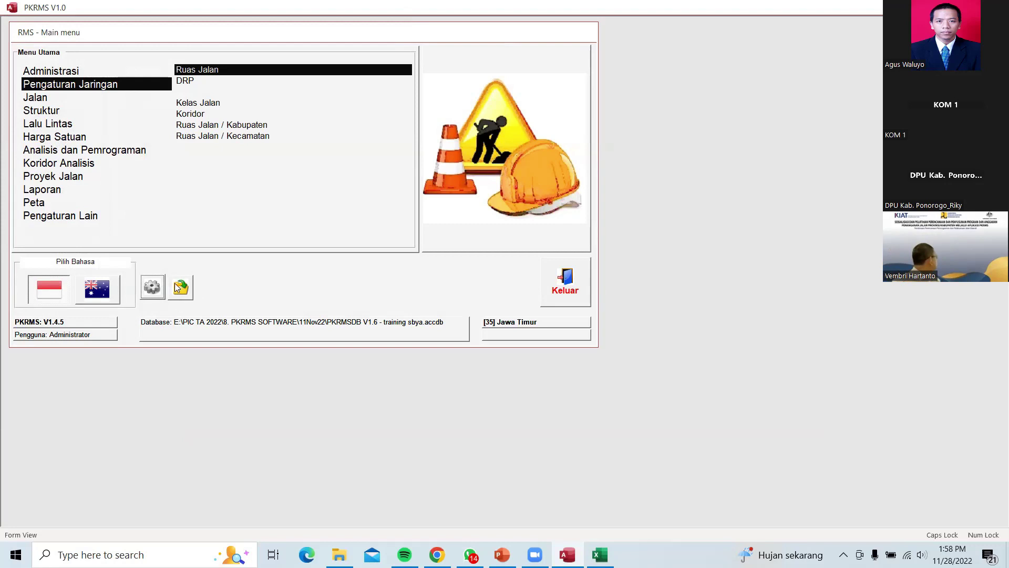
{"action": "left_click", "coordinate": [142, 289]}
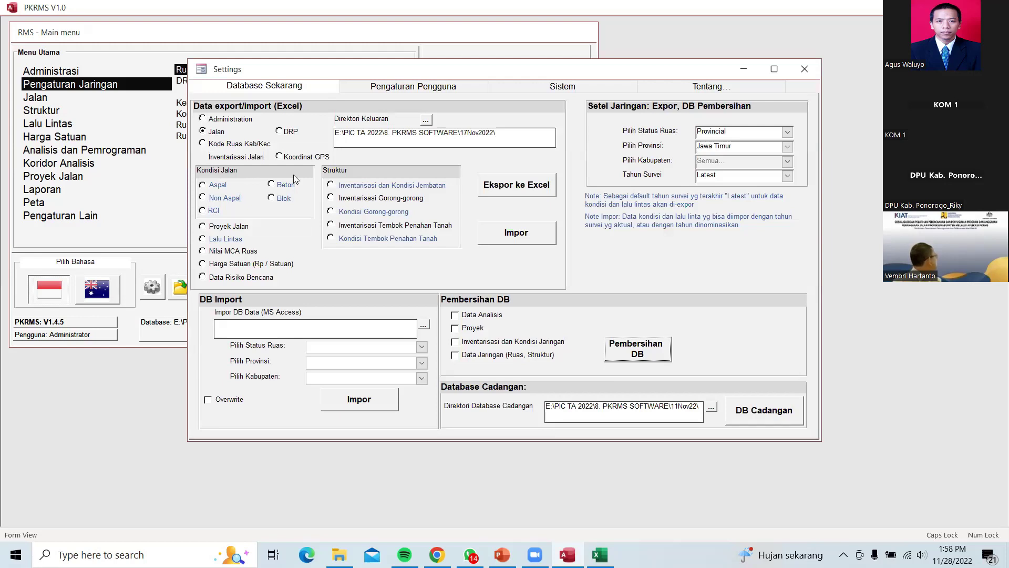
{"action": "left_click", "coordinate": [530, 241]}
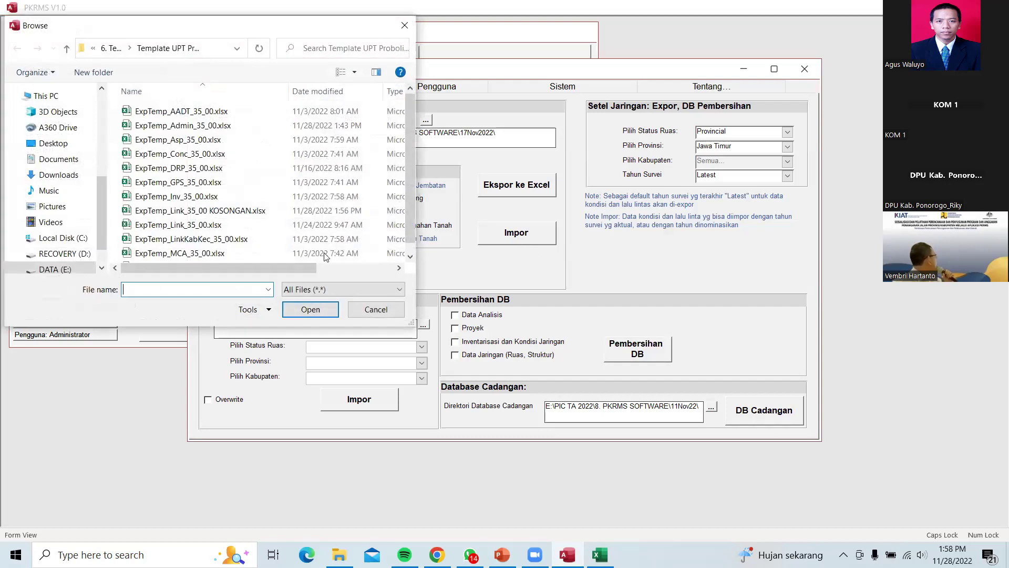
{"action": "left_click", "coordinate": [175, 228]}
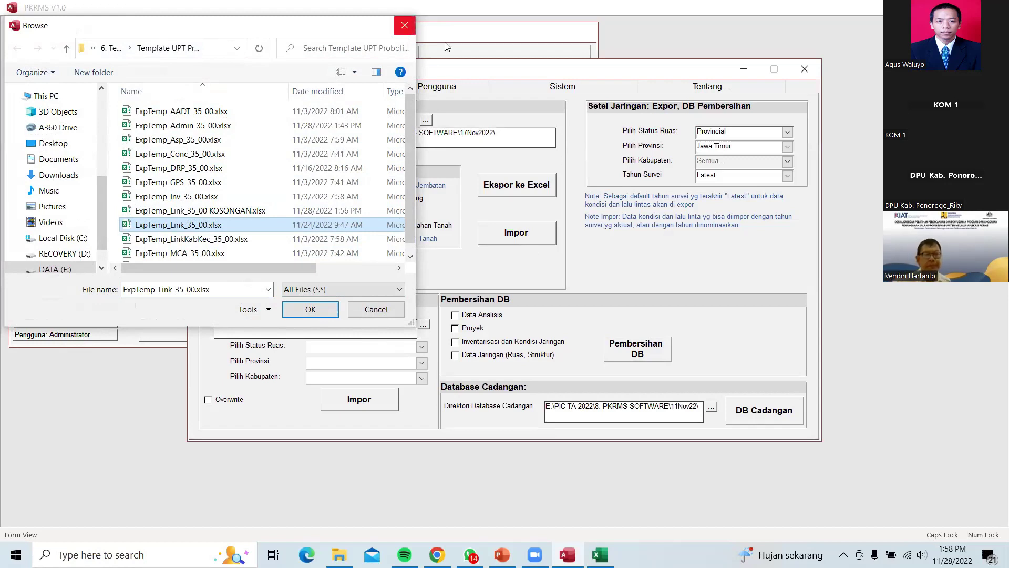
{"action": "key", "text": "Return"}
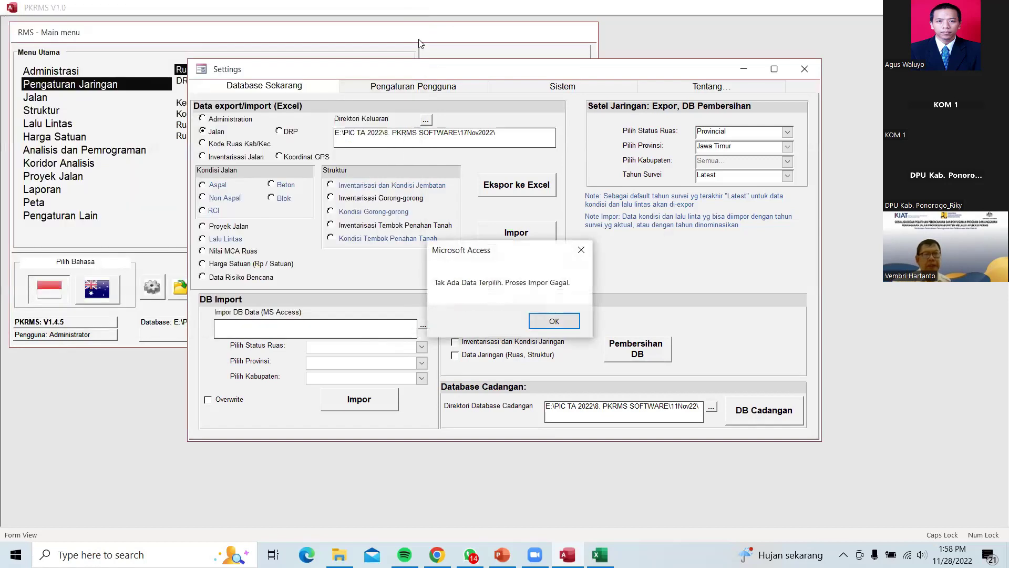
Dismiss the import message and close the Settings window.
{"action": "left_click", "coordinate": [557, 317]}
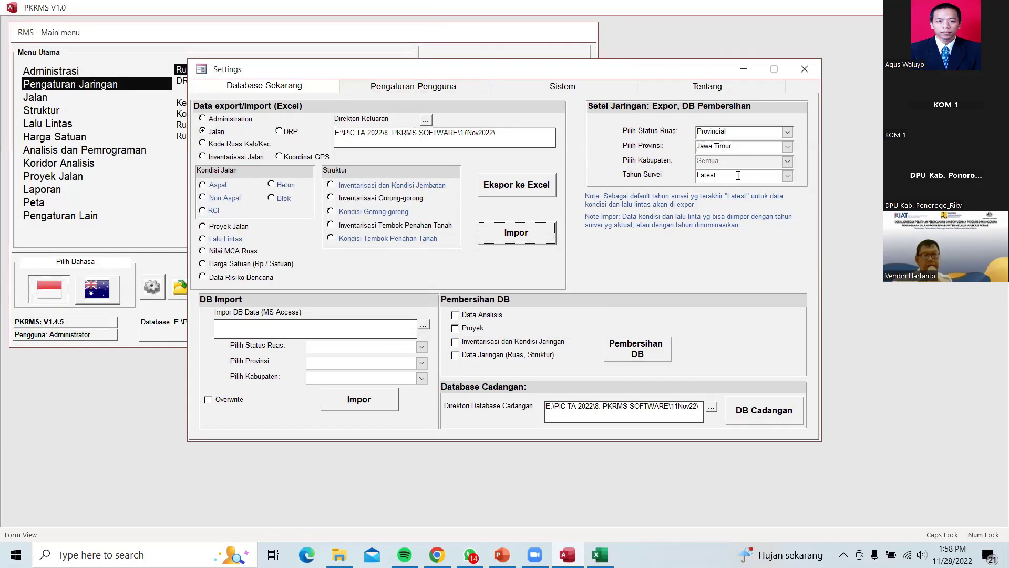
{"action": "left_click", "coordinate": [805, 69]}
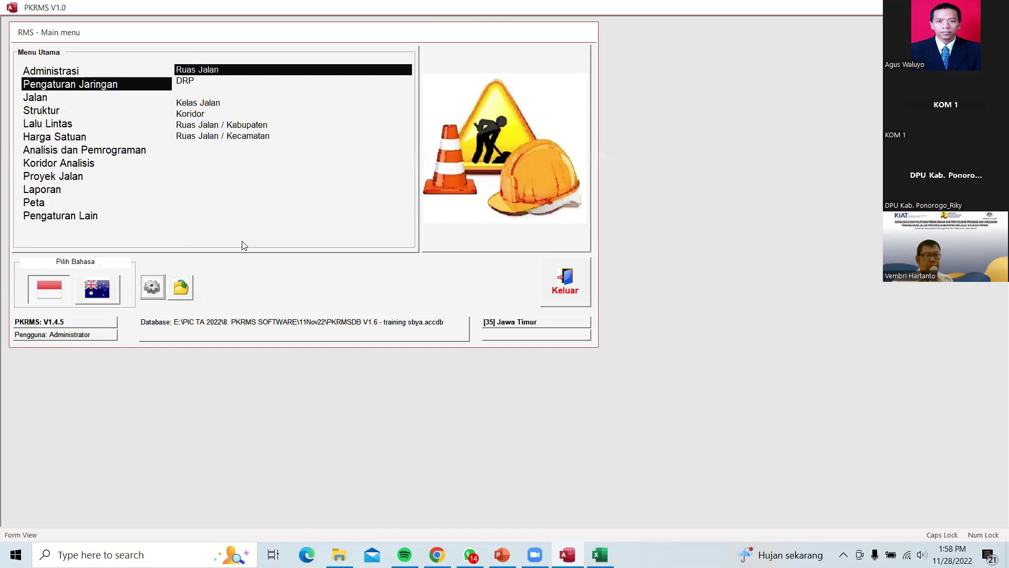
Review the imported provincial road links in the Link form with the interface in English, and restore Indonesian after closing it.
{"action": "left_click", "coordinate": [96, 294]}
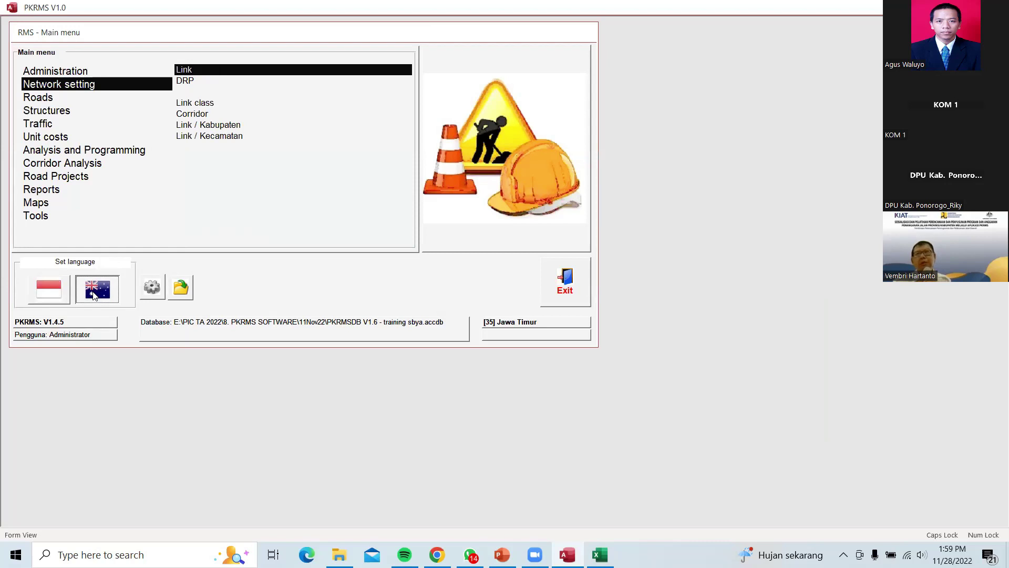
{"action": "left_click", "coordinate": [214, 72]}
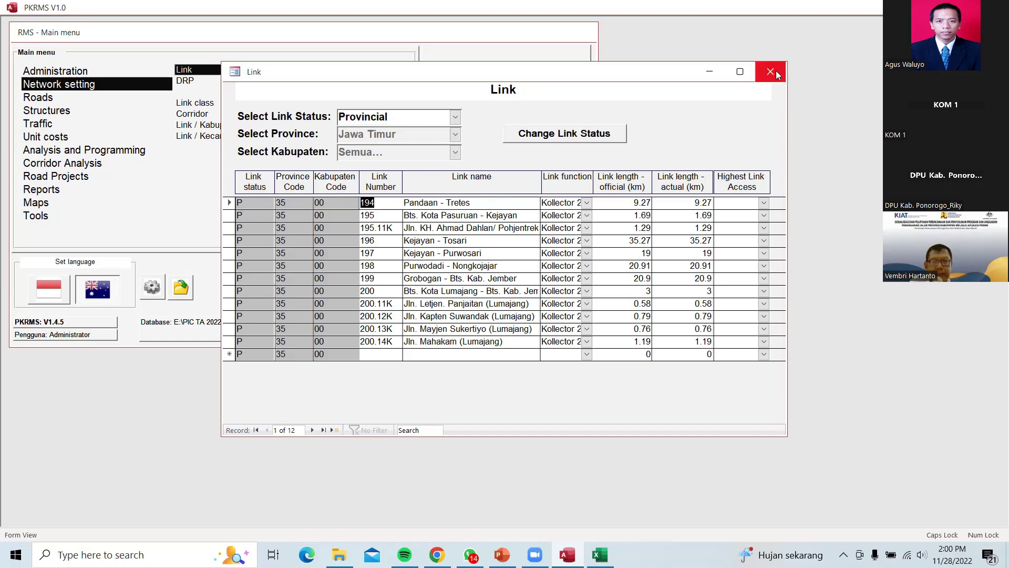
{"action": "left_click", "coordinate": [771, 71]}
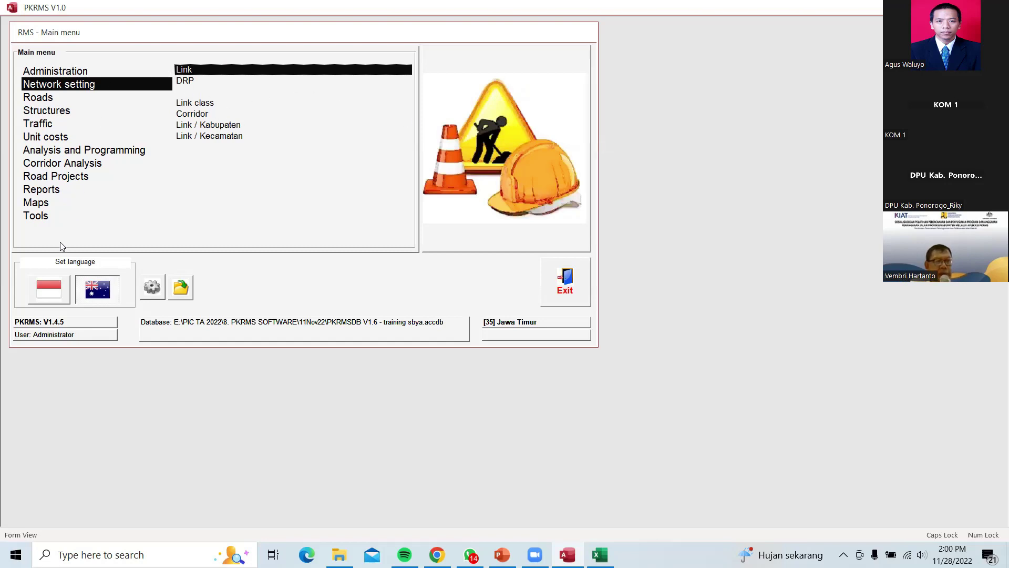
{"action": "left_click", "coordinate": [51, 288]}
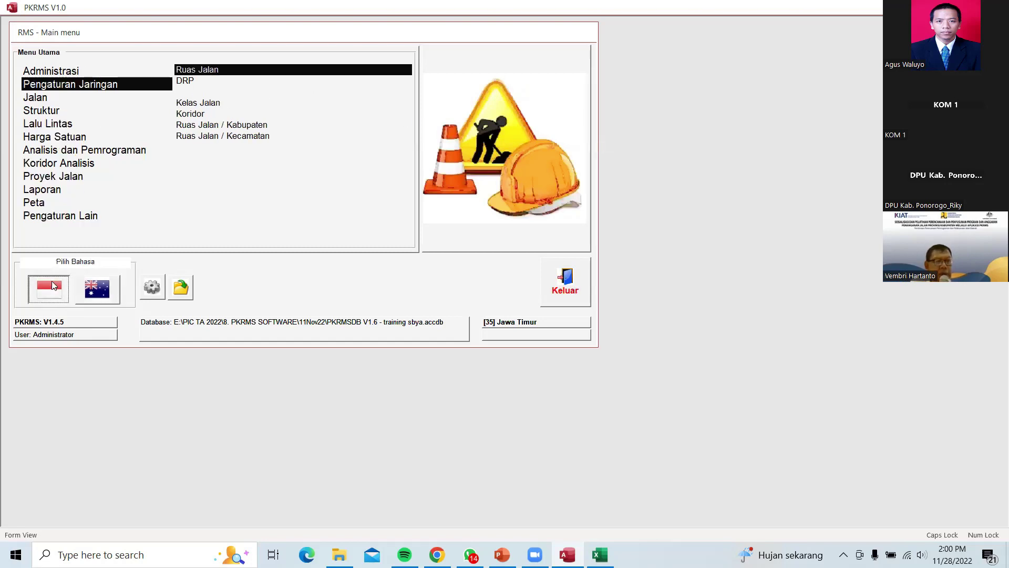
Examine the DRP form of the network settings, including the available DRP types, and close it.
{"action": "left_click", "coordinate": [186, 82]}
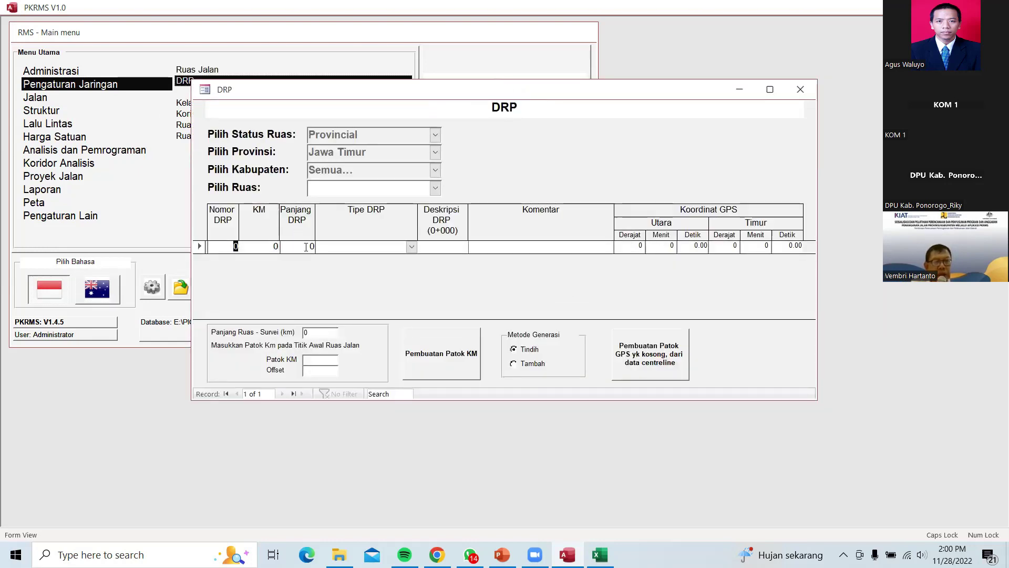
{"action": "left_click", "coordinate": [332, 247]}
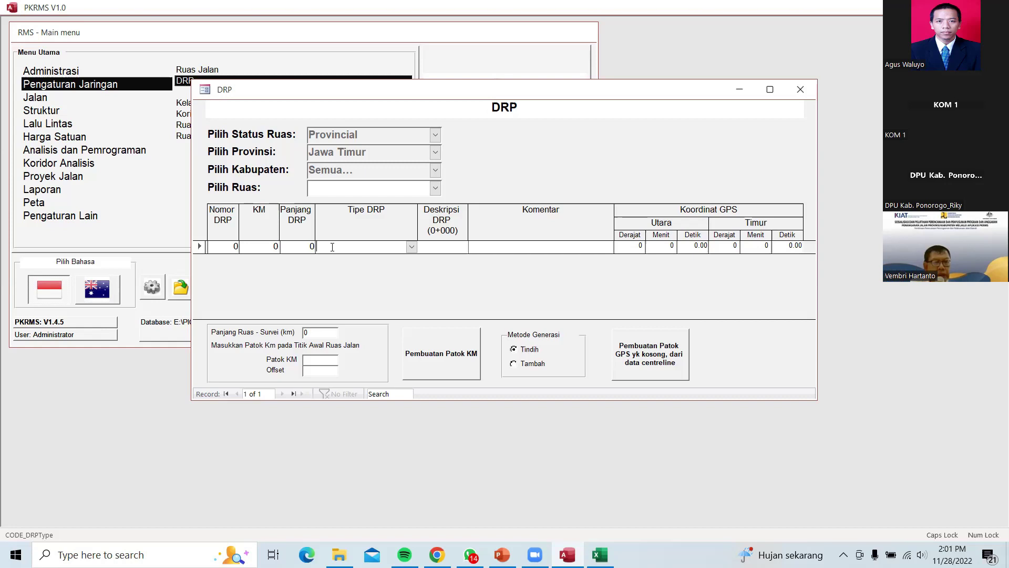
{"action": "left_click", "coordinate": [411, 247]}
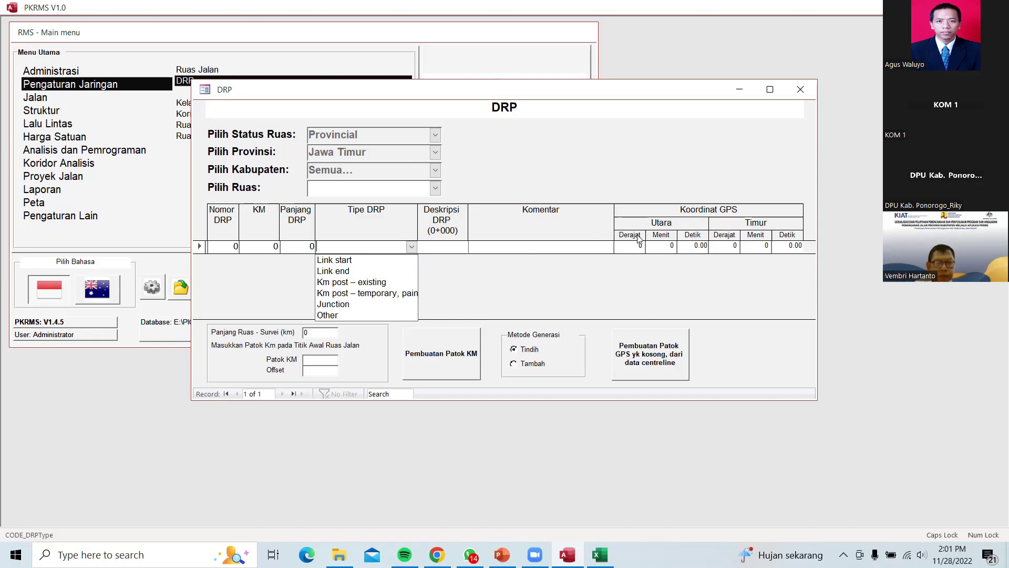
{"action": "left_click", "coordinate": [707, 175]}
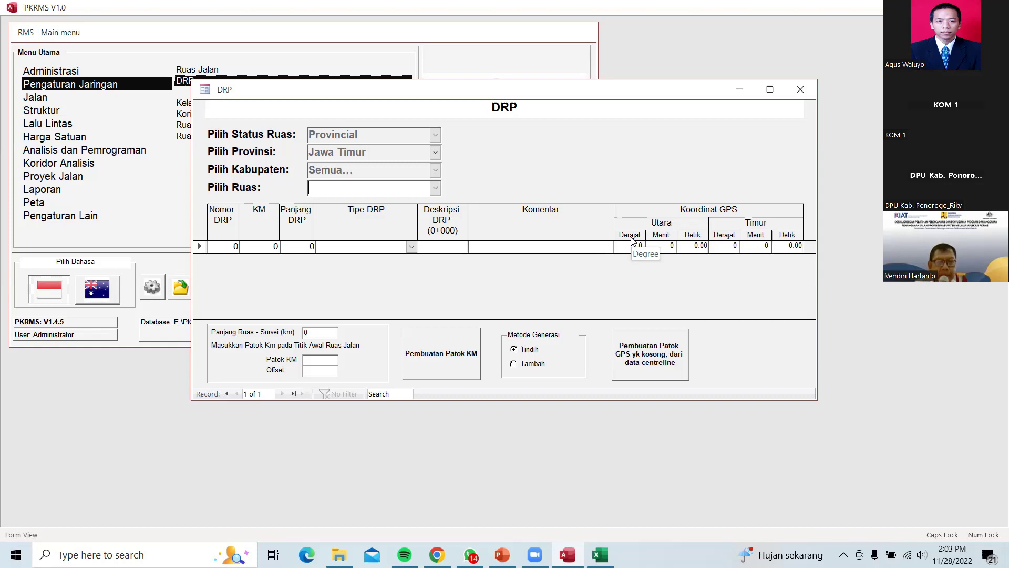
{"action": "left_click", "coordinate": [800, 93]}
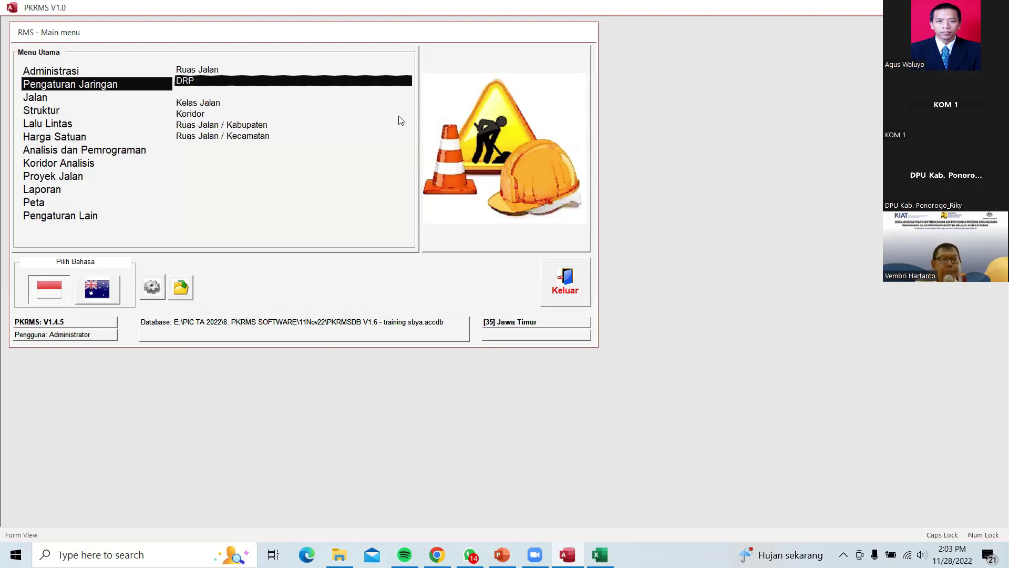
Assign road class IIIA - 8 Tons to link 194 Pandaan - Tretes in the Kelas Jalan form.
{"action": "left_click", "coordinate": [226, 105]}
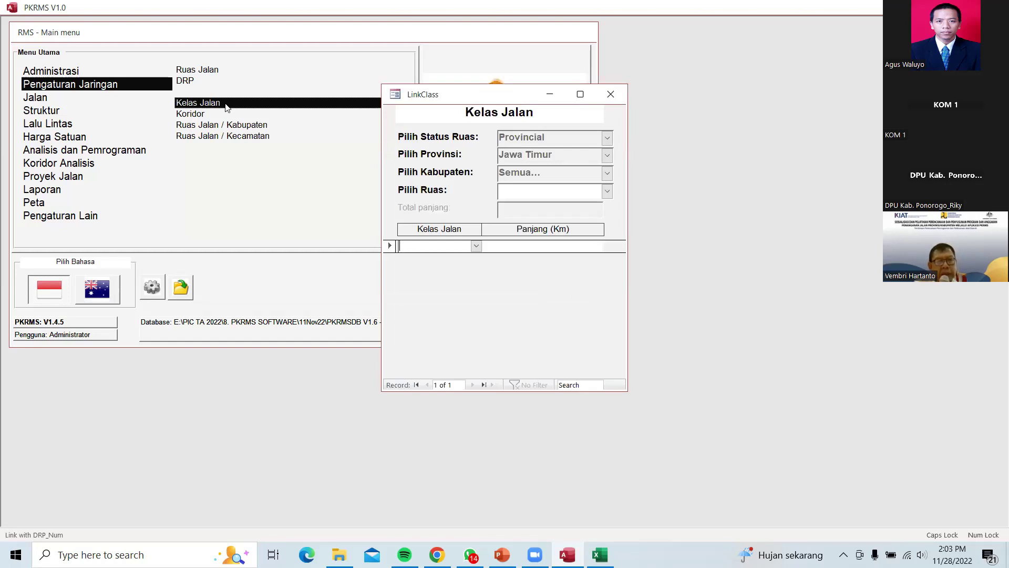
{"action": "left_click", "coordinate": [607, 192]}
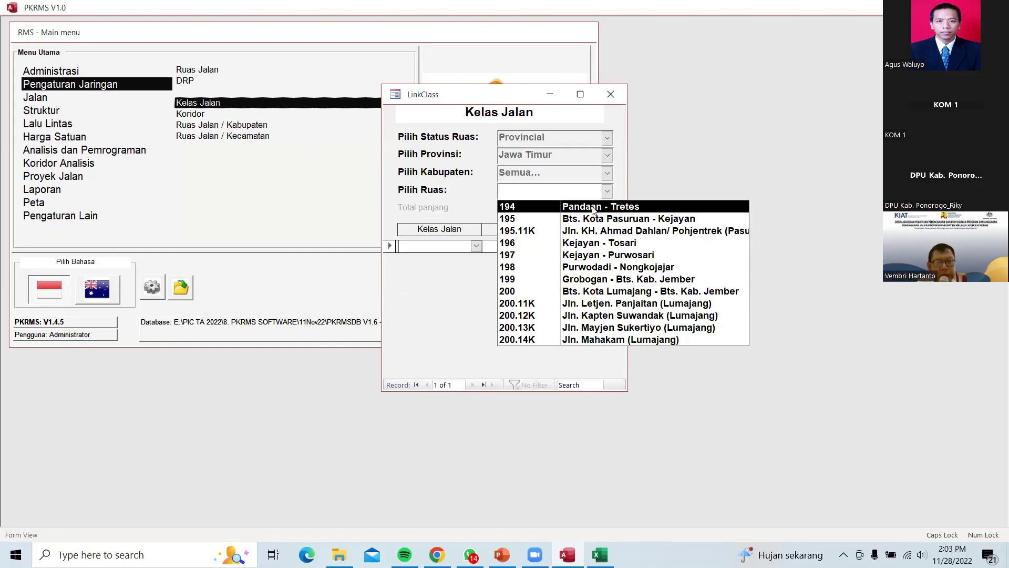
{"action": "left_click", "coordinate": [594, 207]}
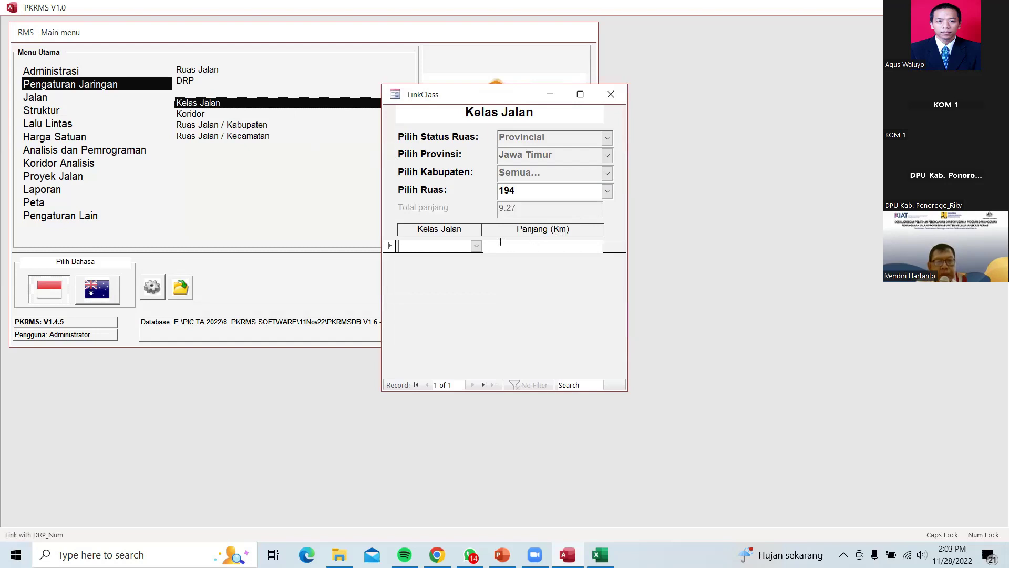
{"action": "left_click", "coordinate": [476, 247]}
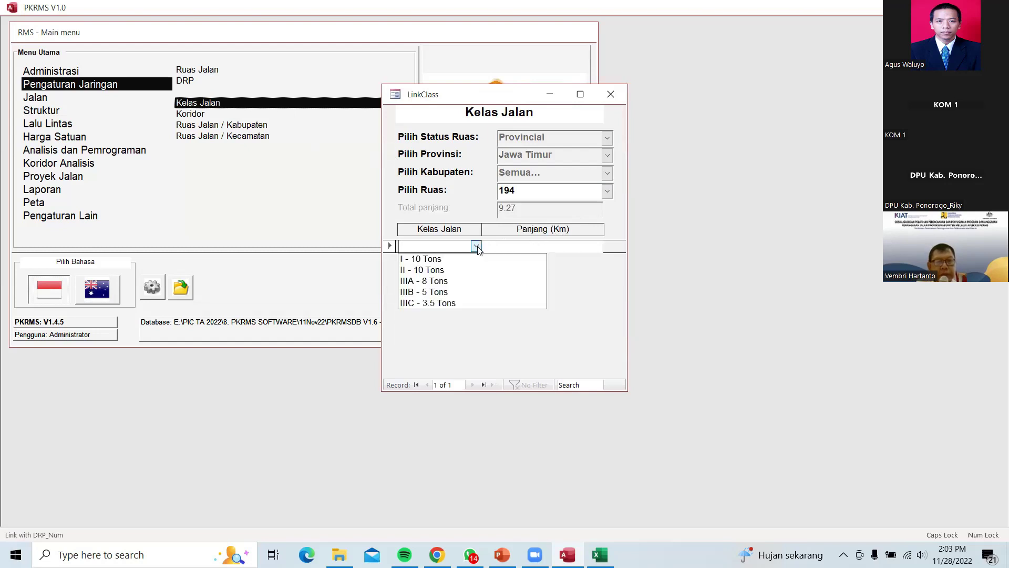
{"action": "left_click", "coordinate": [445, 281]}
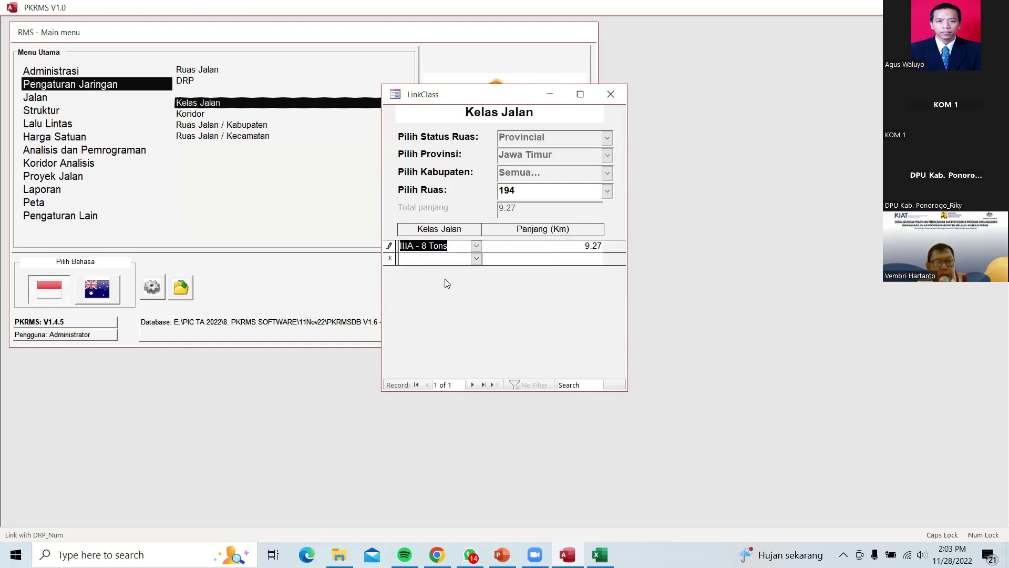
{"action": "left_click", "coordinate": [563, 249]}
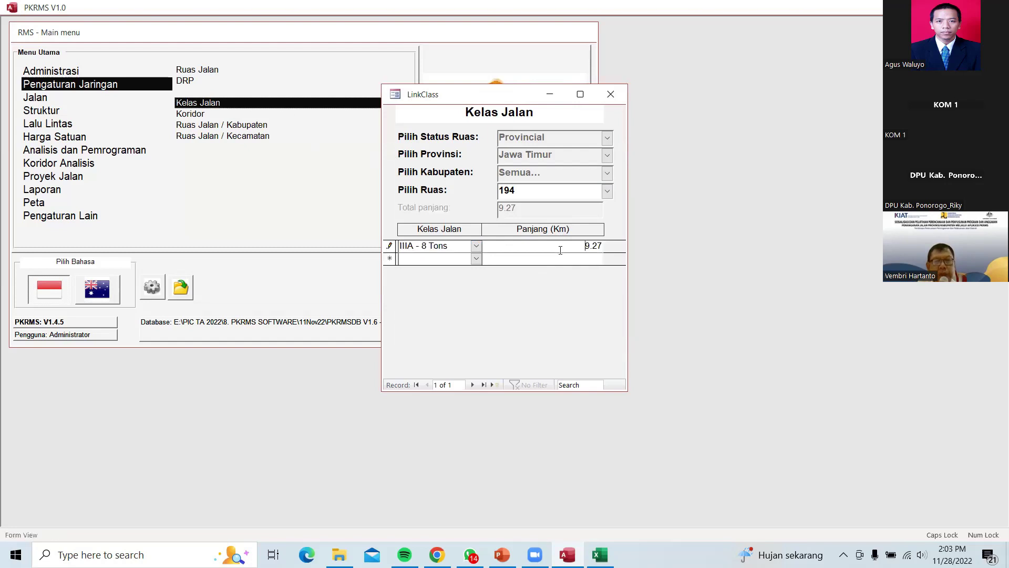
{"action": "left_click", "coordinate": [476, 258]}
{"action": "left_click", "coordinate": [477, 259]}
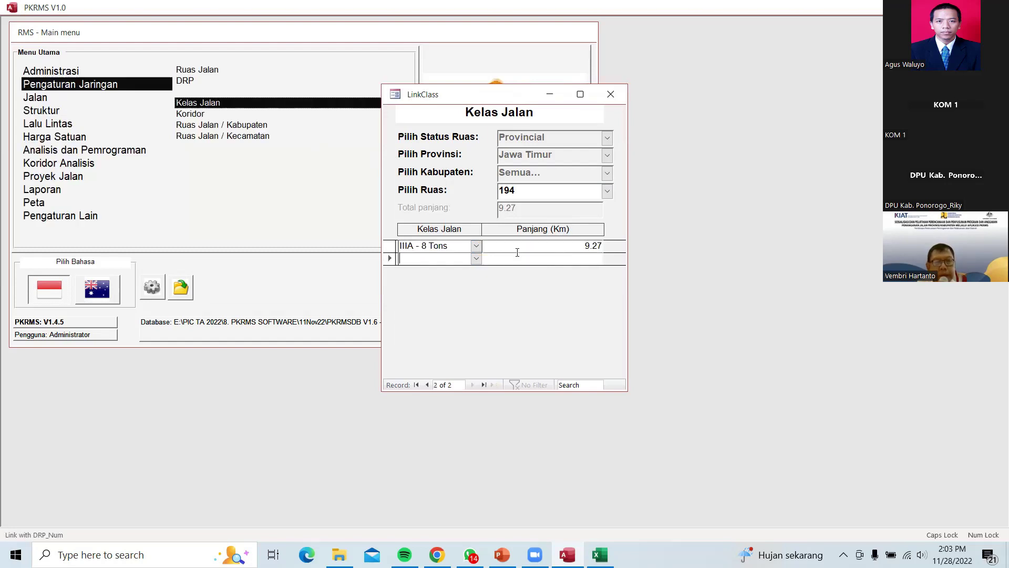
Assign road class II - 10 Tons to link 195 Bts. Kota Pasuruan - Kejayan and close the form.
{"action": "left_click", "coordinate": [607, 191]}
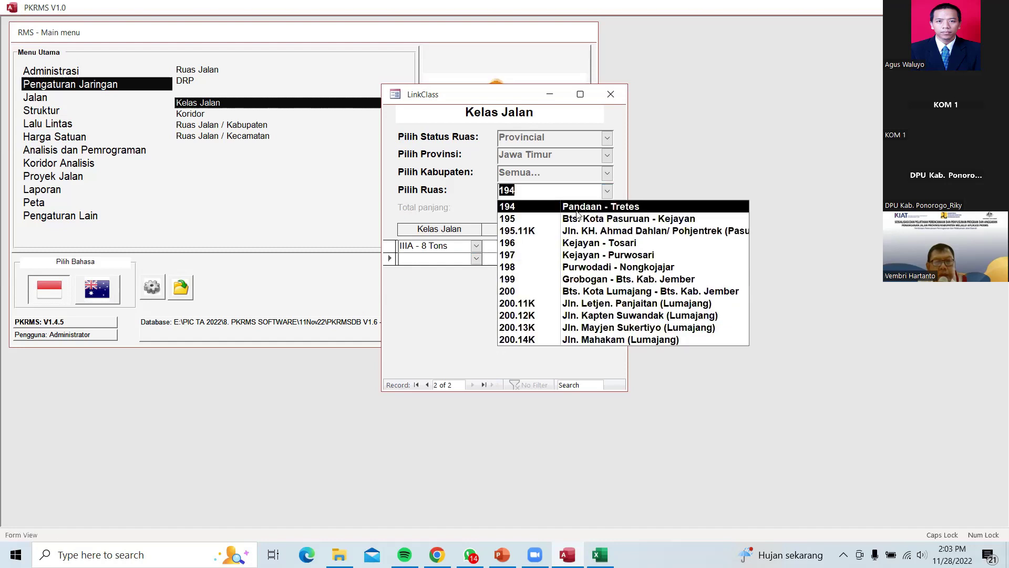
{"action": "left_click", "coordinate": [571, 218]}
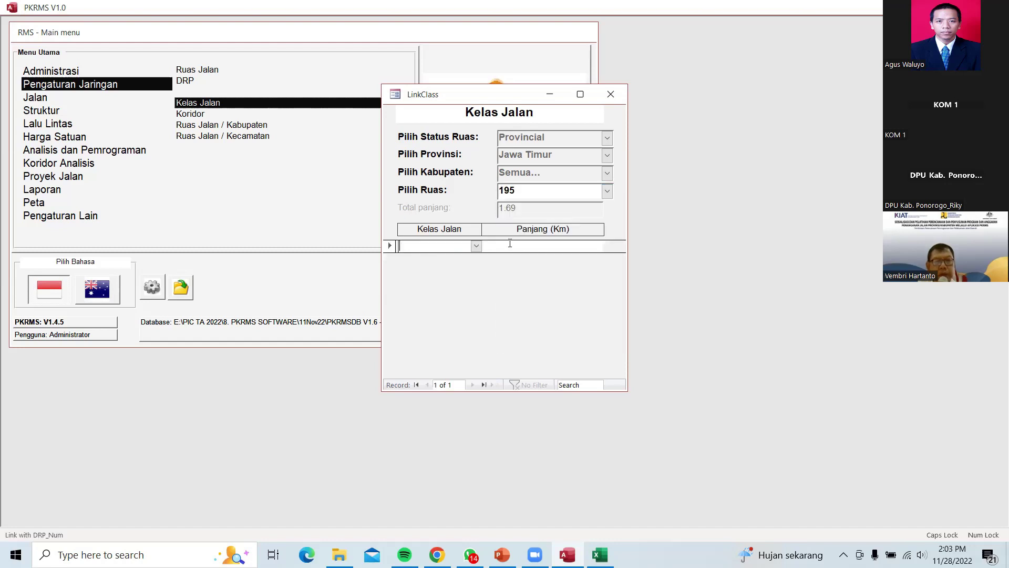
{"action": "left_click", "coordinate": [476, 246]}
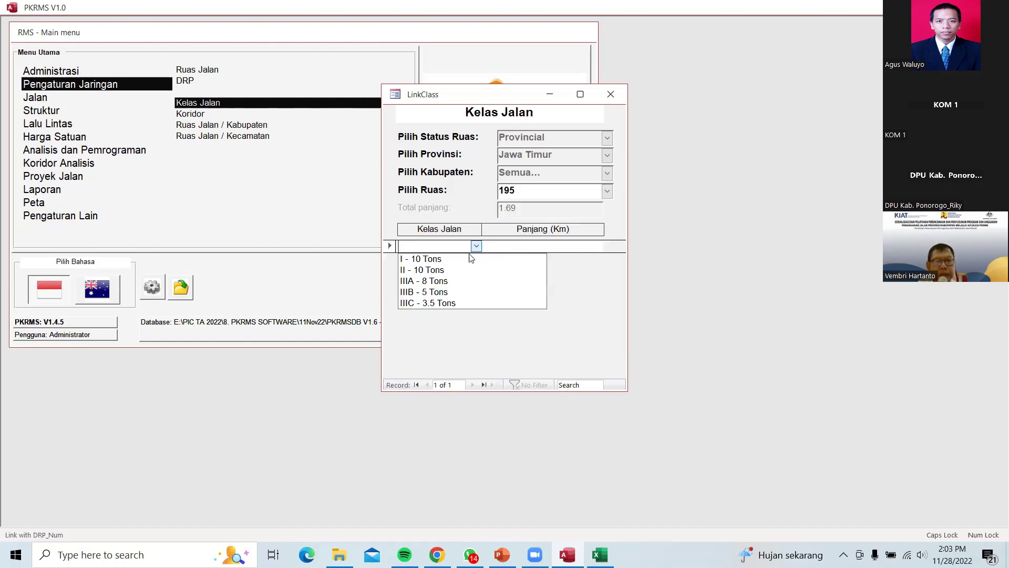
{"action": "left_click", "coordinate": [442, 270]}
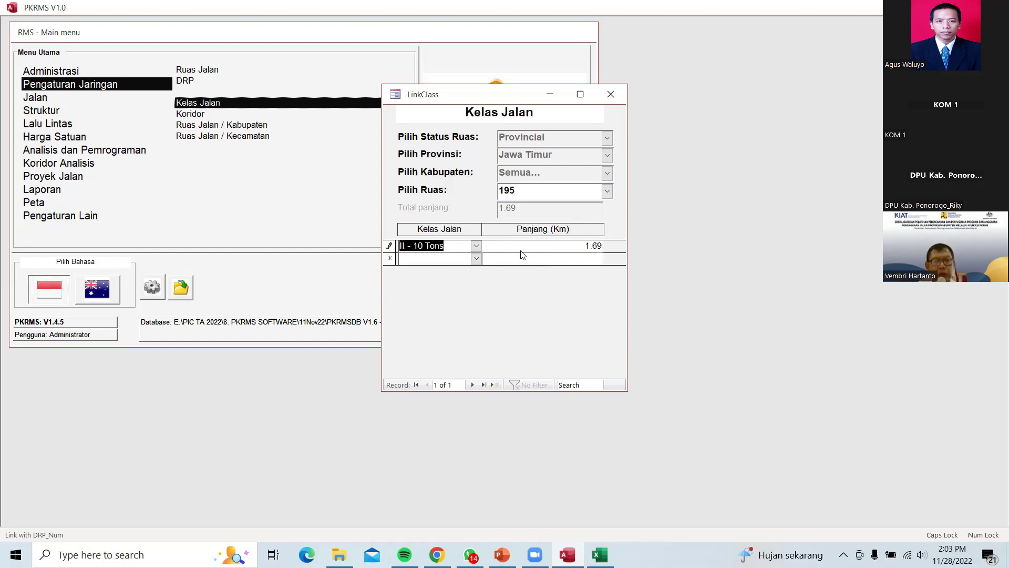
{"action": "left_click", "coordinate": [612, 92]}
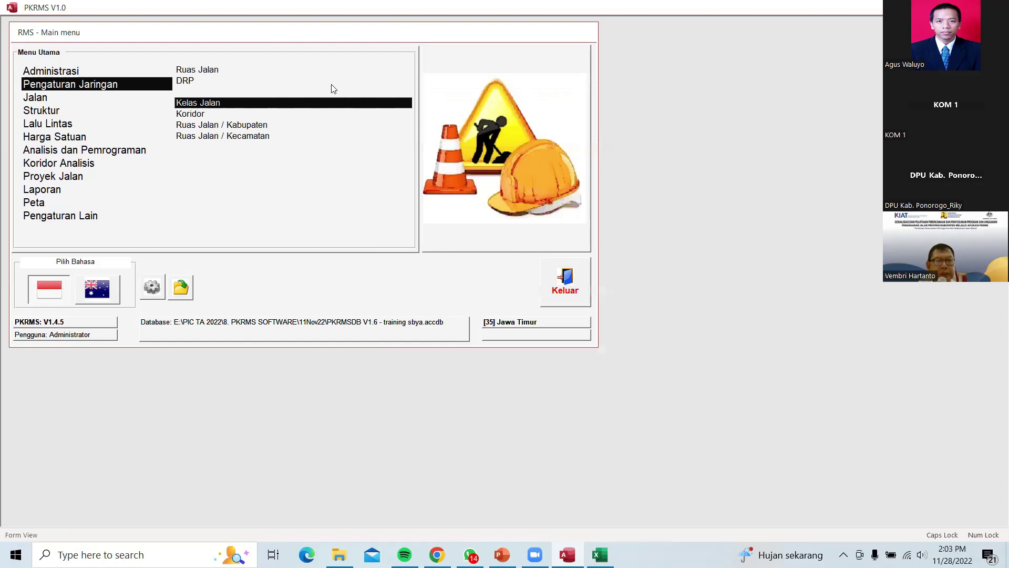
Reopen the Kelas Jalan form to check the stored road class of link 194, and close it.
{"action": "left_click", "coordinate": [274, 104]}
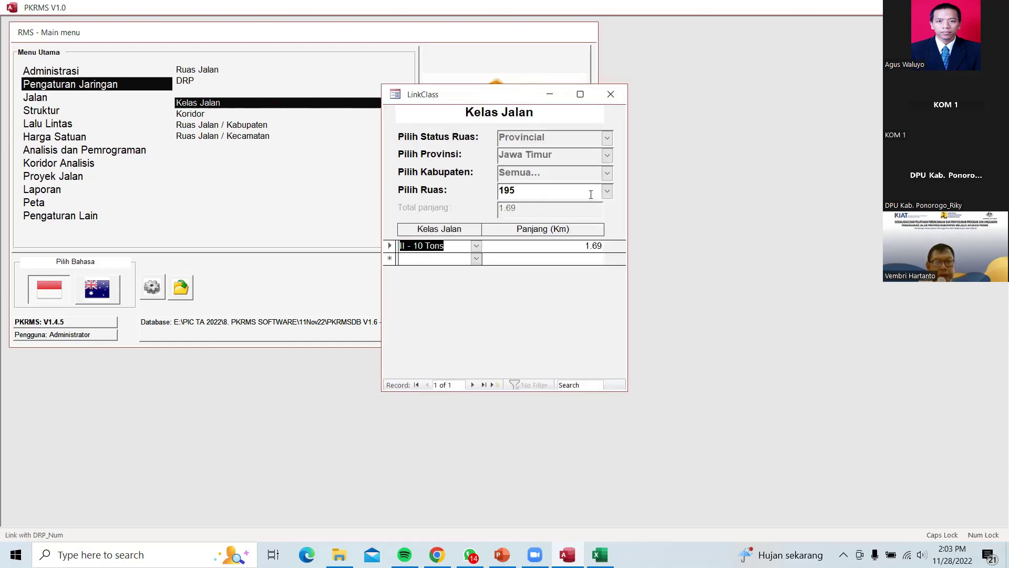
{"action": "left_click", "coordinate": [607, 191]}
{"action": "left_click", "coordinate": [575, 205]}
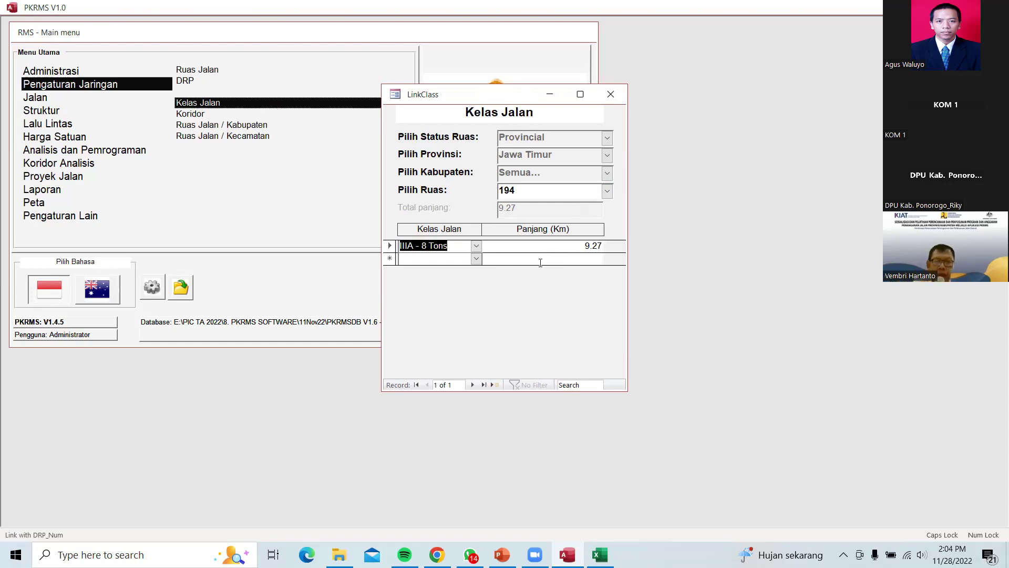
{"action": "left_click", "coordinate": [610, 96]}
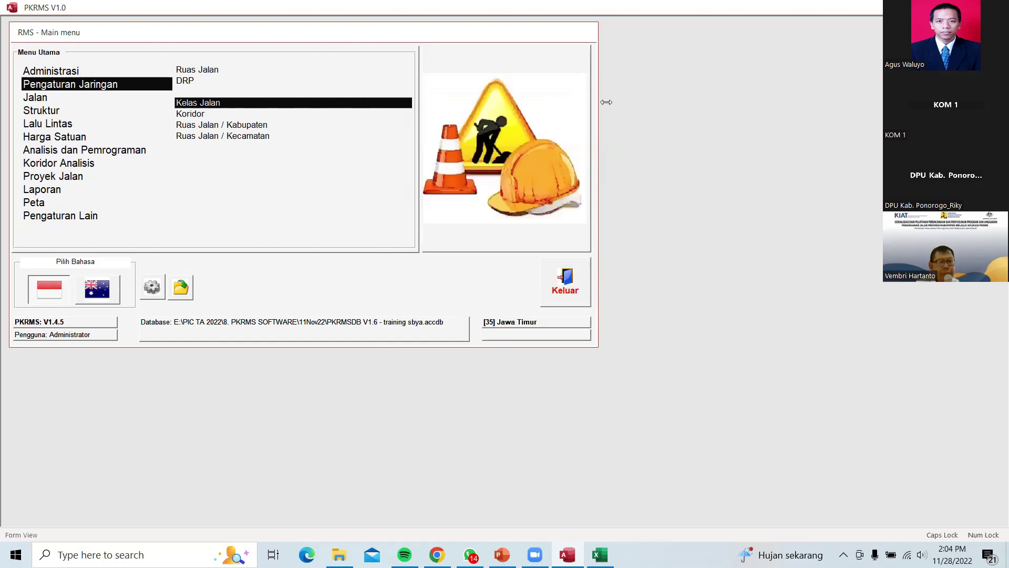
Open the Koridor form for priority areas and corridors from the network settings.
{"action": "double_click", "coordinate": [201, 114]}
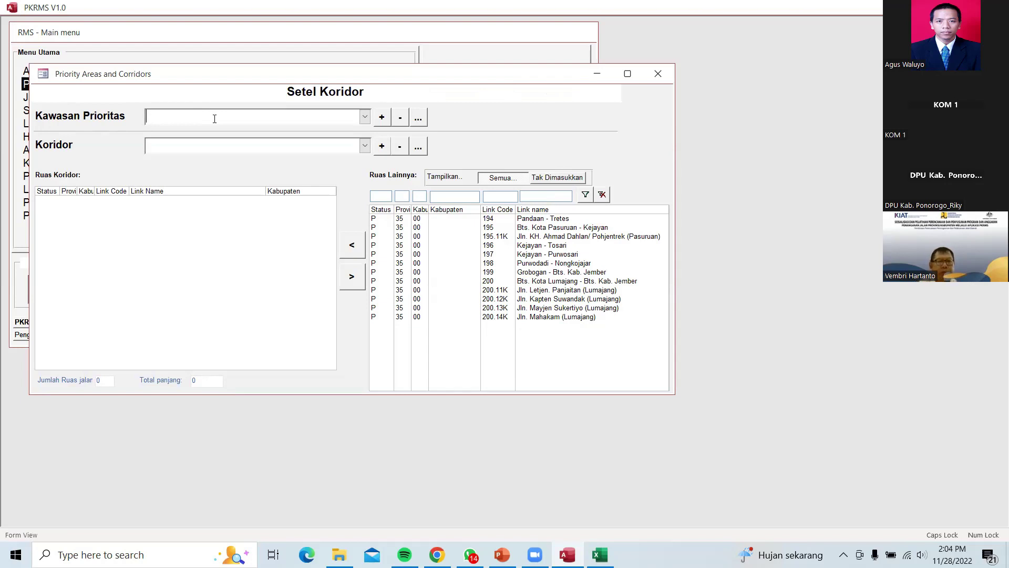
Try to enter BTS directly as the Kawasan Prioritas value, and clear the entry.
{"action": "key", "text": "Caps_Lock"}
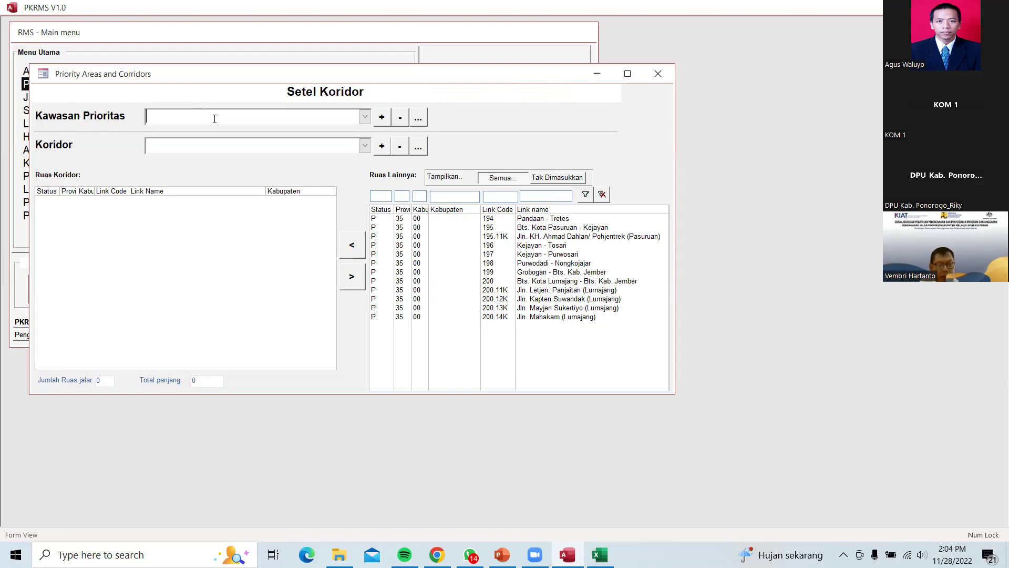
{"action": "type", "text": "bt"}
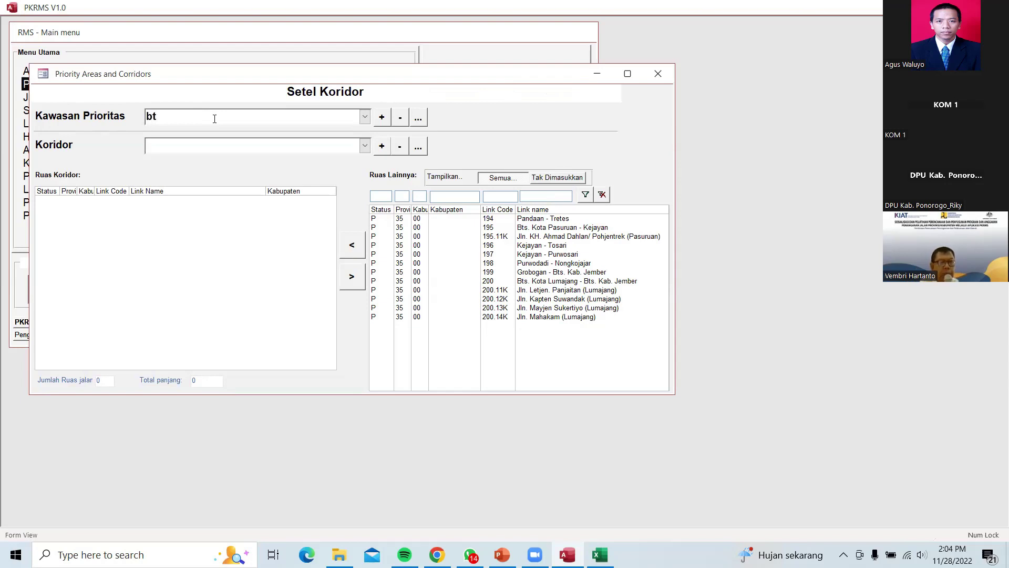
{"action": "key", "text": "BackSpace"}
{"action": "key", "text": "BackSpace"}
{"action": "key", "text": "Caps_Lock"}
{"action": "type", "text": "BTS"}
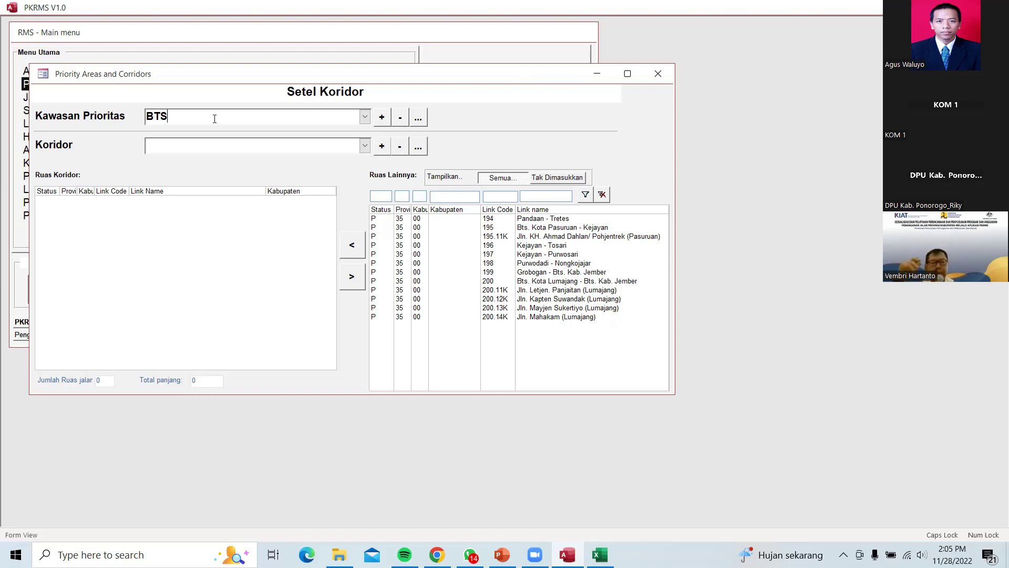
{"action": "left_click", "coordinate": [170, 151]}
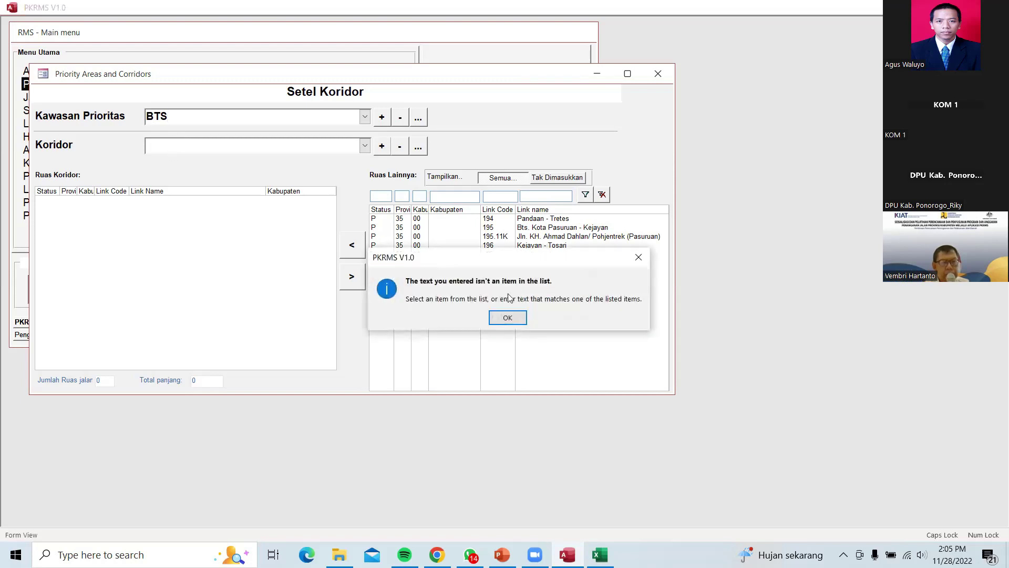
{"action": "left_click", "coordinate": [506, 317]}
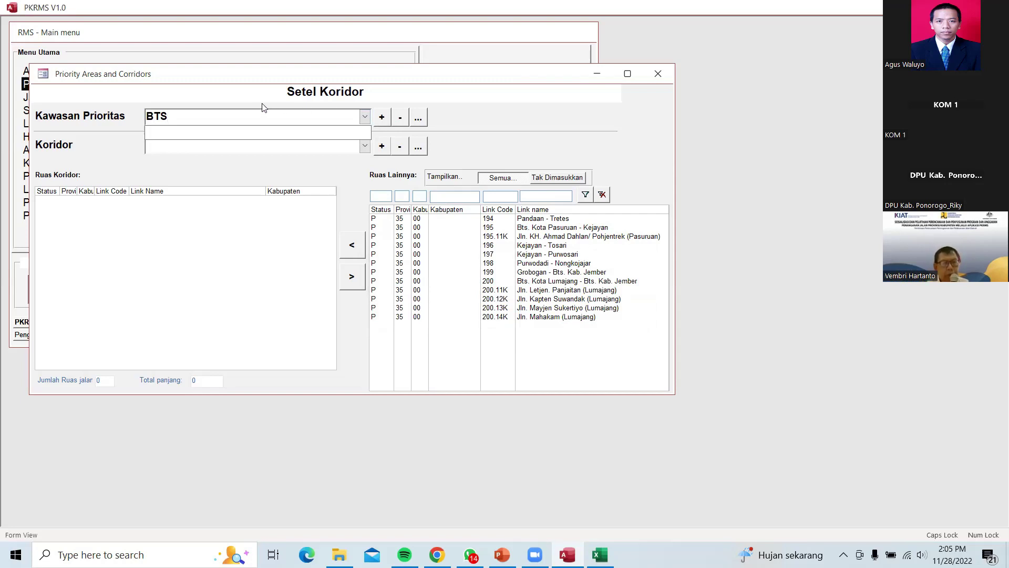
{"action": "key", "text": "BackSpace"}
{"action": "key", "text": "BackSpace"}
{"action": "key", "text": "BackSpace"}
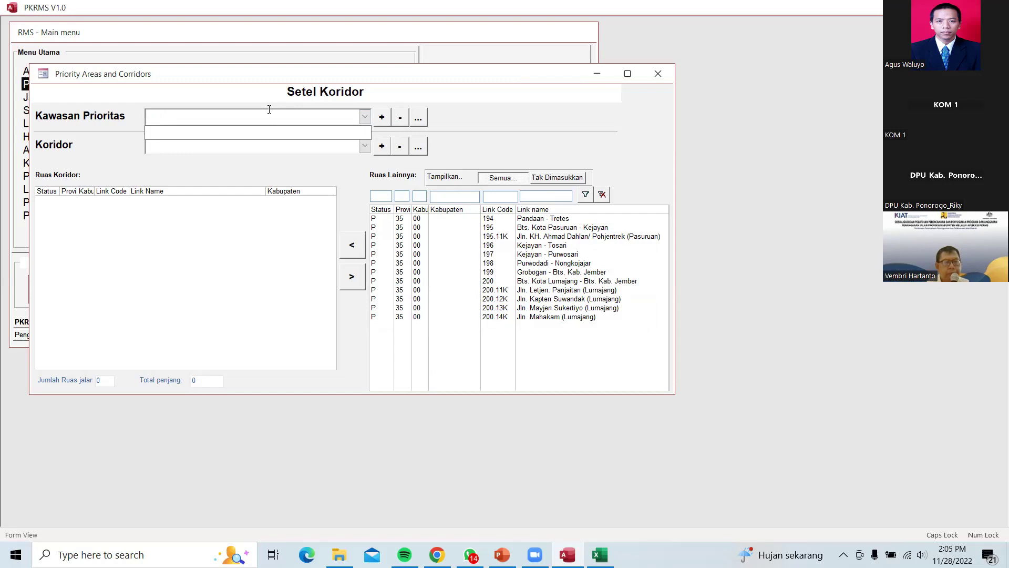
Create a new priority area (Kawasan Prioritas) named BTS.
{"action": "left_click", "coordinate": [382, 118]}
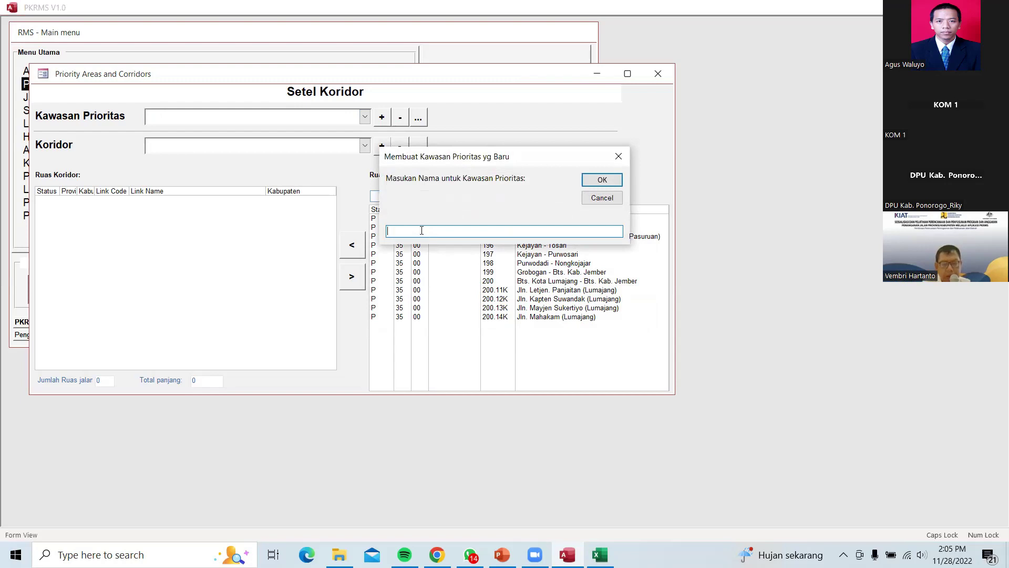
{"action": "type", "text": "BTS"}
{"action": "left_click", "coordinate": [590, 182]}
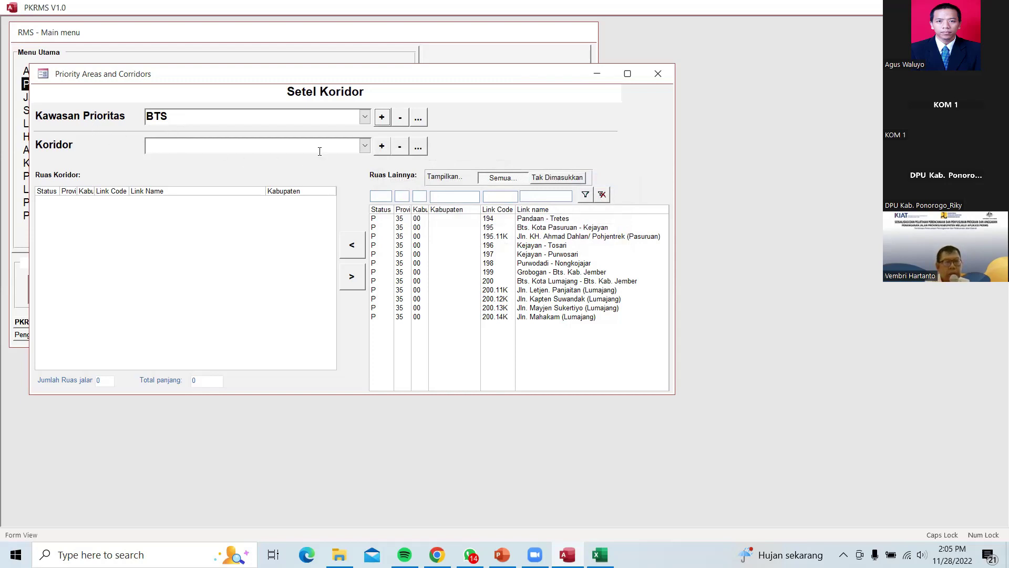
{"action": "left_click", "coordinate": [363, 148]}
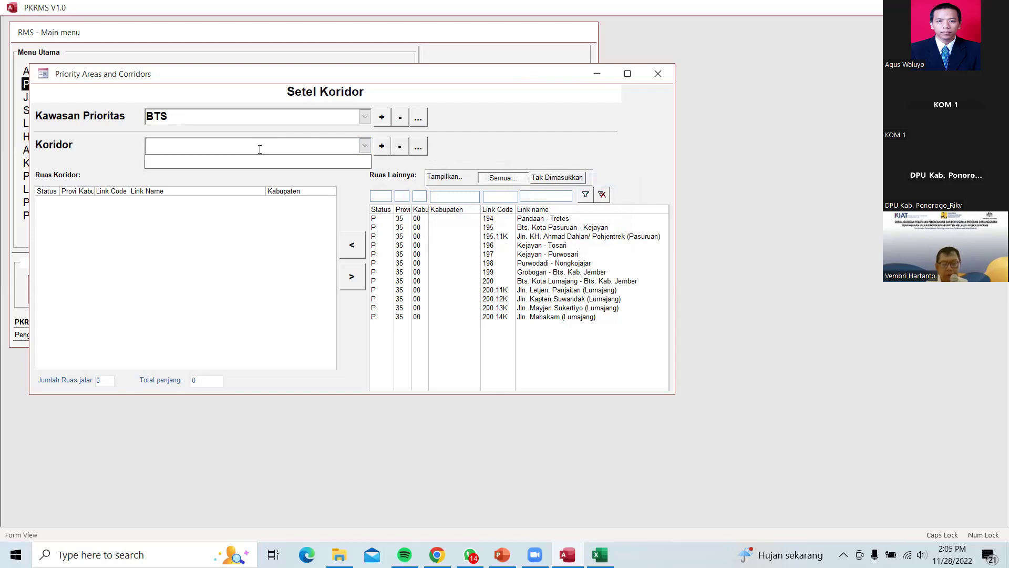
{"action": "type", "text": "K"}
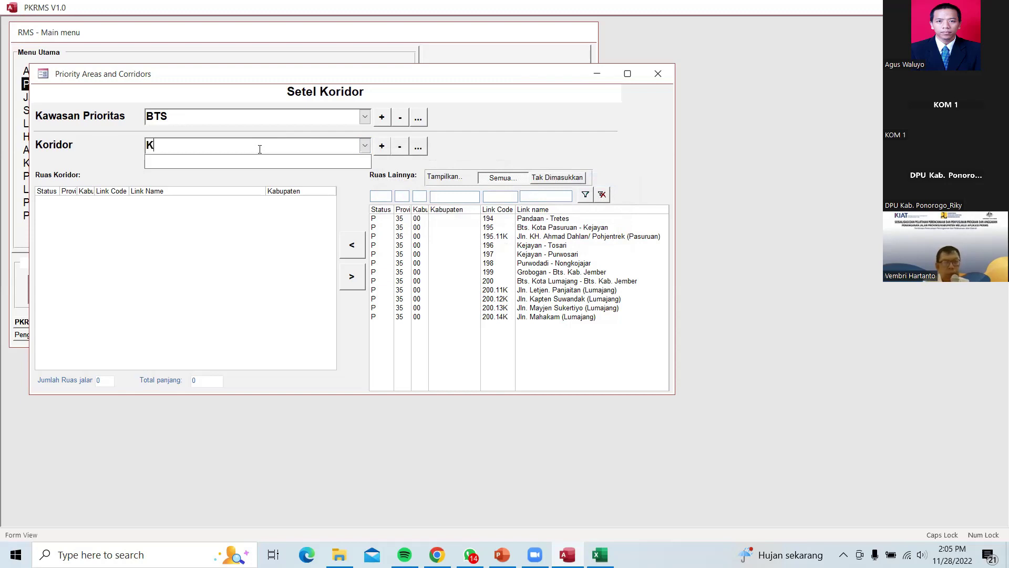
{"action": "key", "text": "BackSpace"}
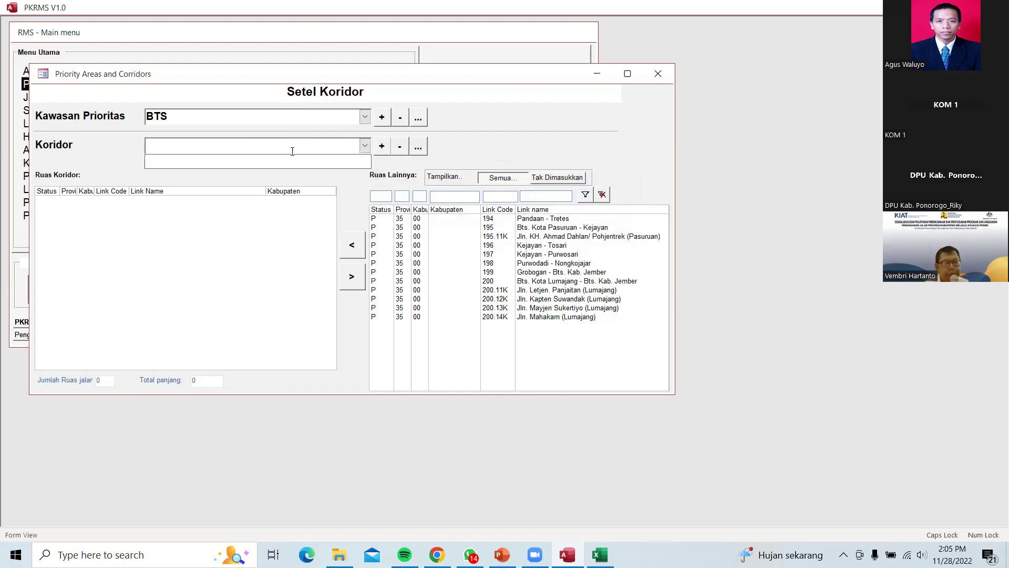
Create a new corridor named KORIDOR 1 in the BTS priority area.
{"action": "left_click", "coordinate": [383, 148]}
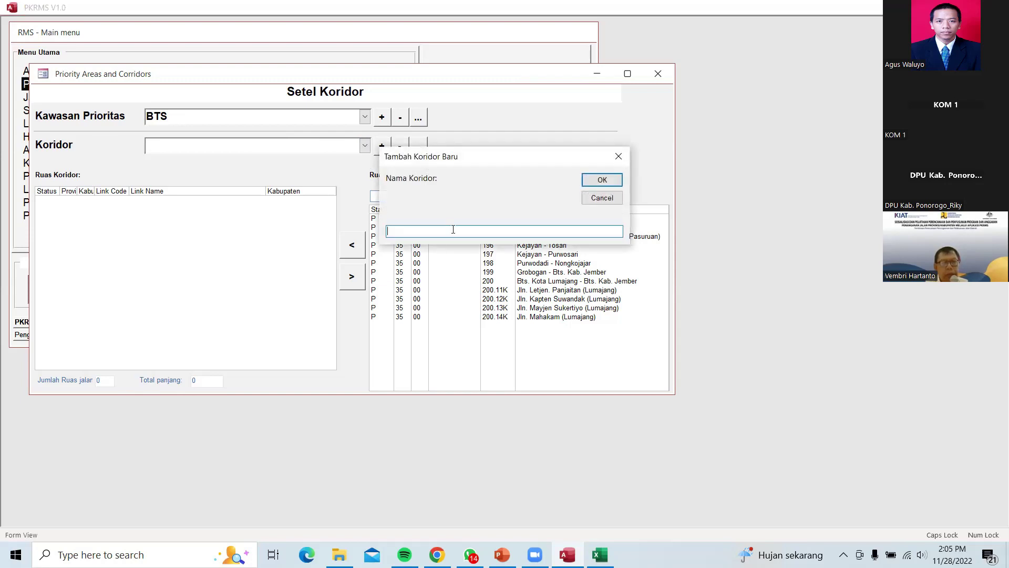
{"action": "type", "text": "KORIDOR"}
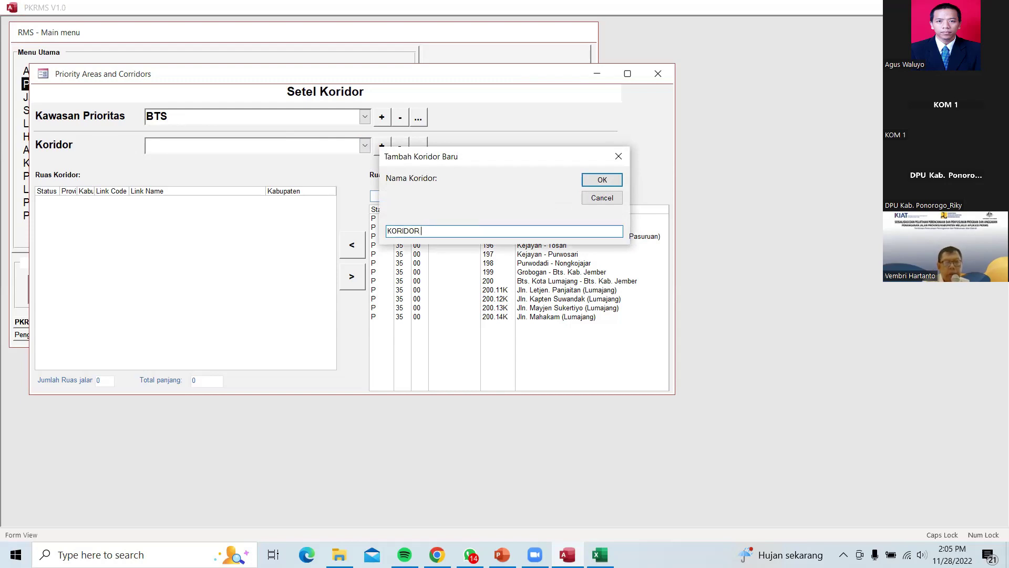
{"action": "type", "text": " 1"}
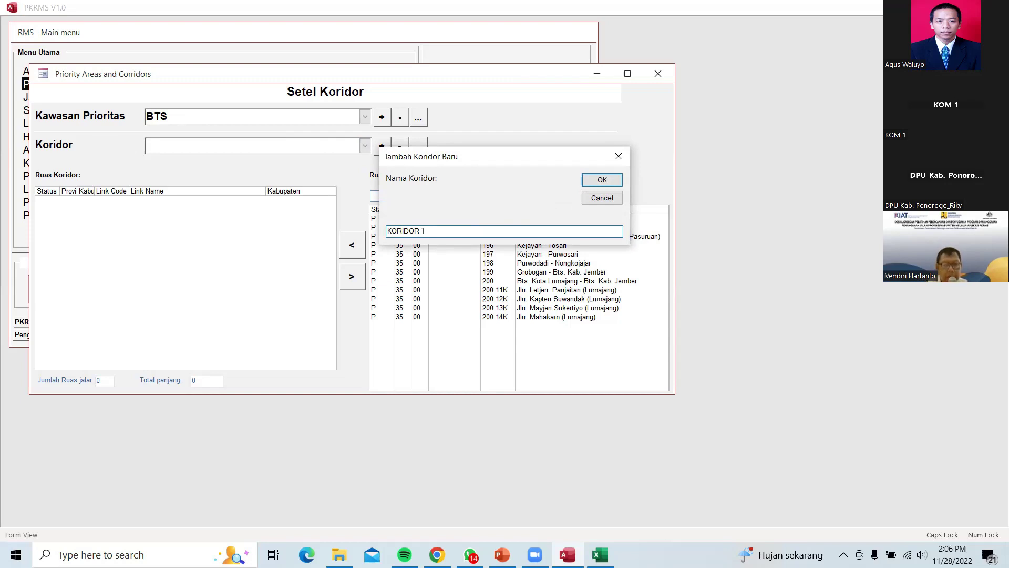
{"action": "left_click", "coordinate": [598, 182]}
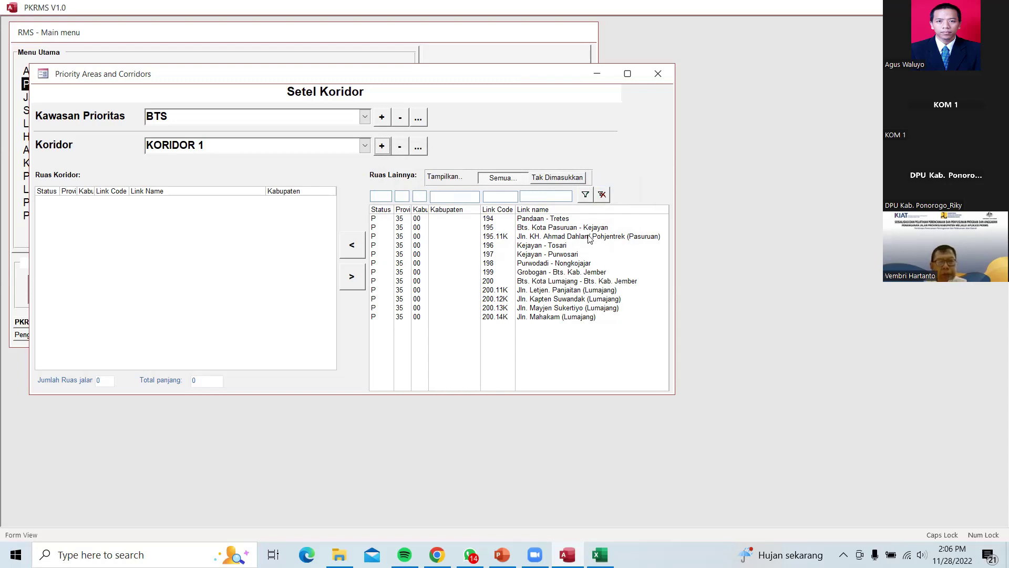
Assign links 196 Kejayan - Tosari and 197 Kejayan - Purwosari to KORIDOR 1.
{"action": "left_click", "coordinate": [536, 246]}
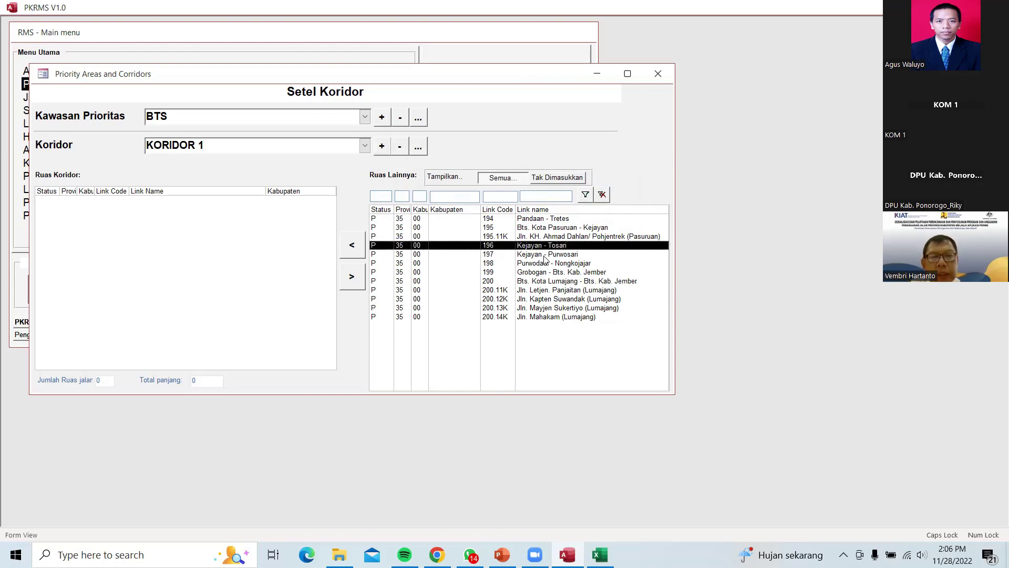
{"action": "left_click", "coordinate": [546, 256], "text": "shift"}
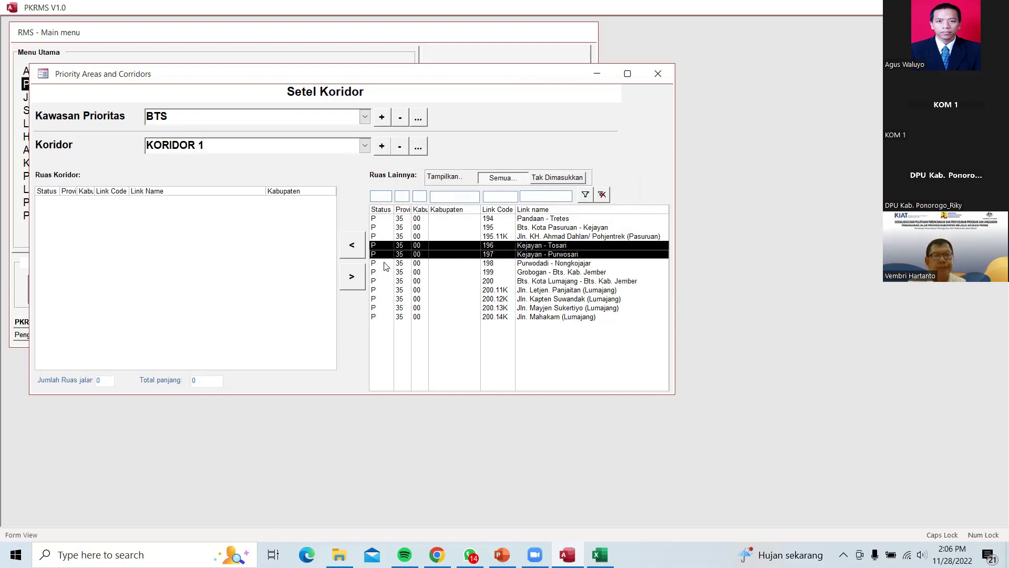
{"action": "left_click", "coordinate": [356, 253]}
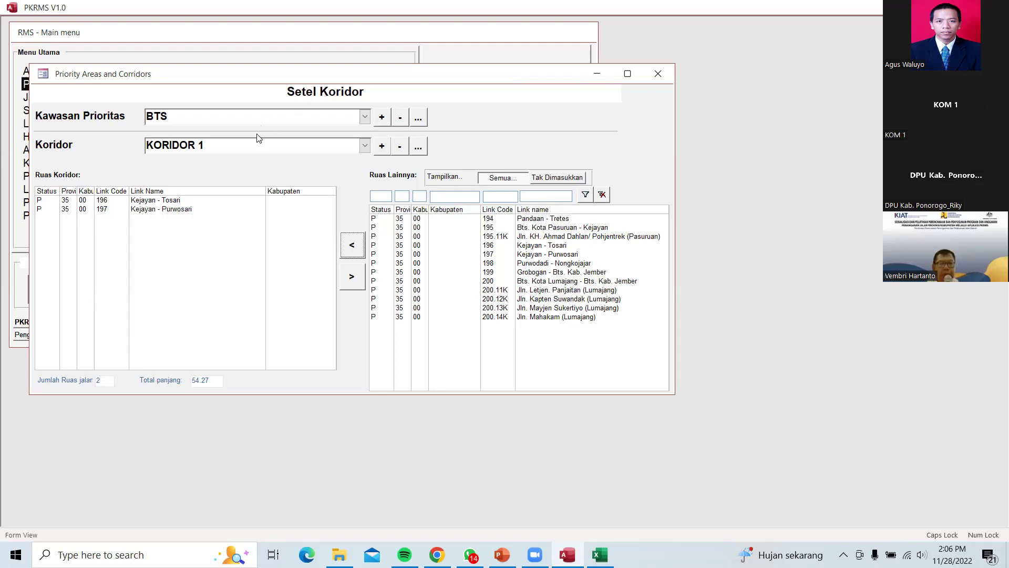
Create a second corridor named KORIDOR 2 in the BTS priority area.
{"action": "left_click", "coordinate": [383, 149]}
{"action": "type", "text": "KORID"}
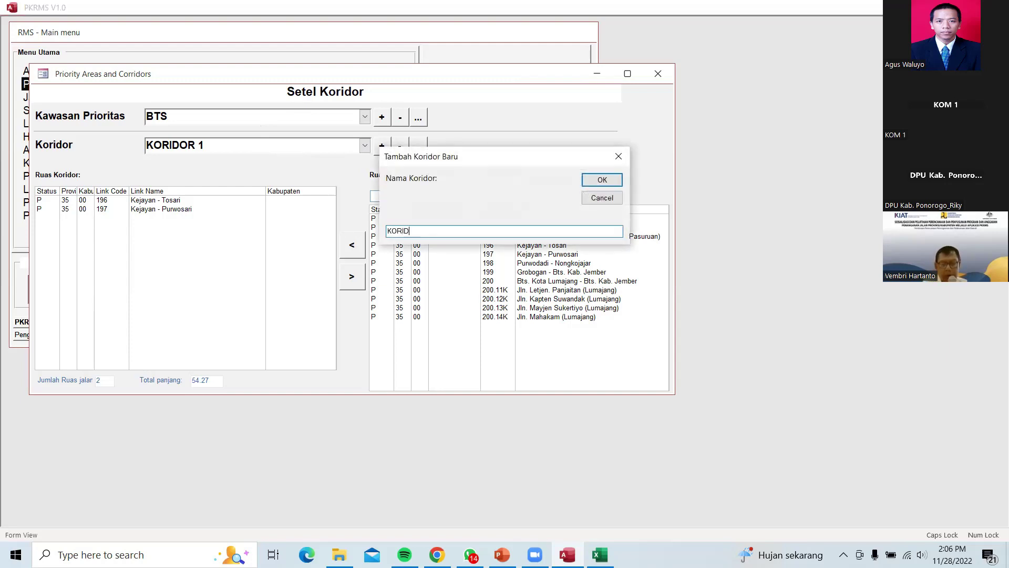
{"action": "type", "text": "OR"}
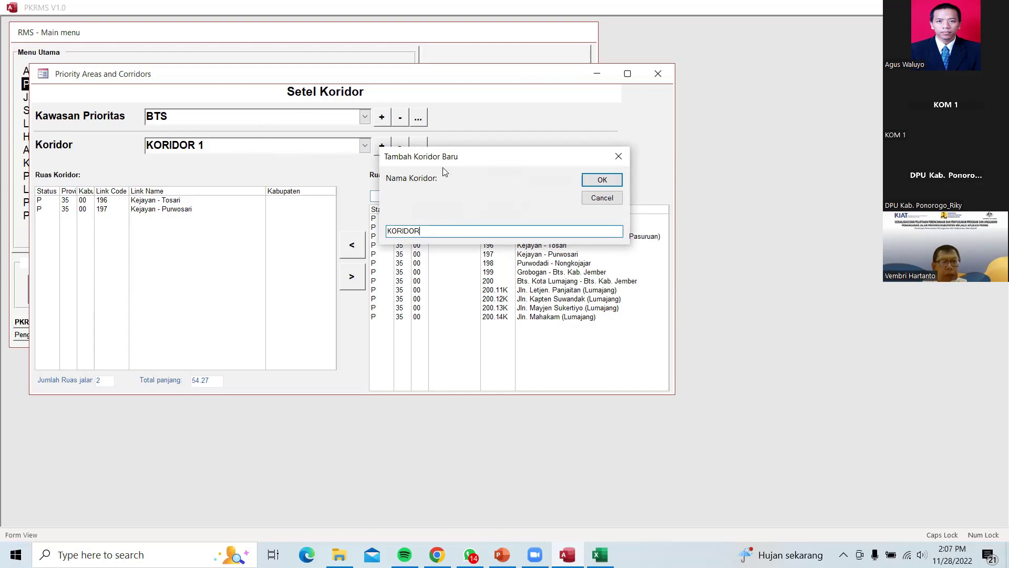
{"action": "type", "text": "2"}
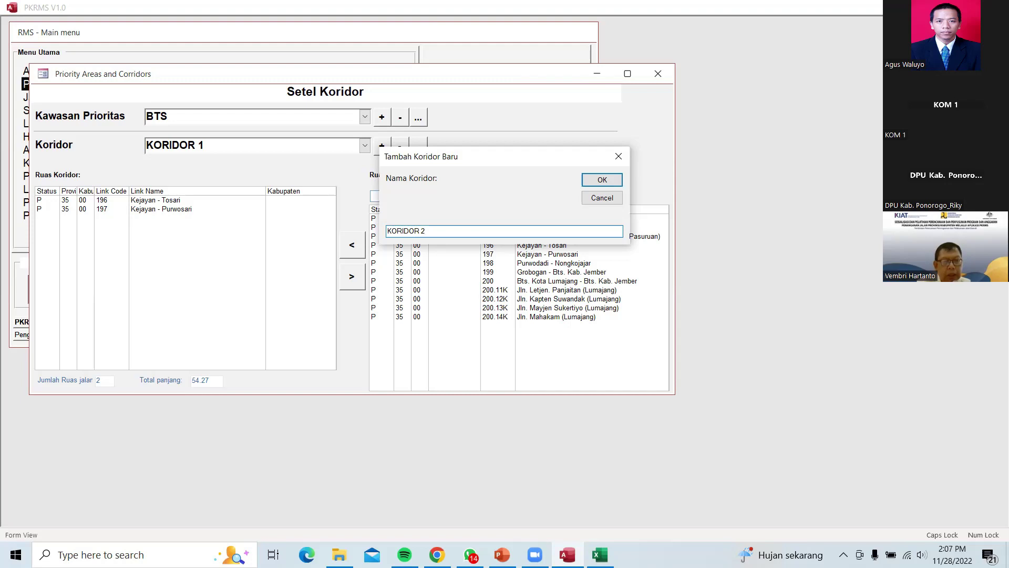
{"action": "left_click", "coordinate": [618, 179]}
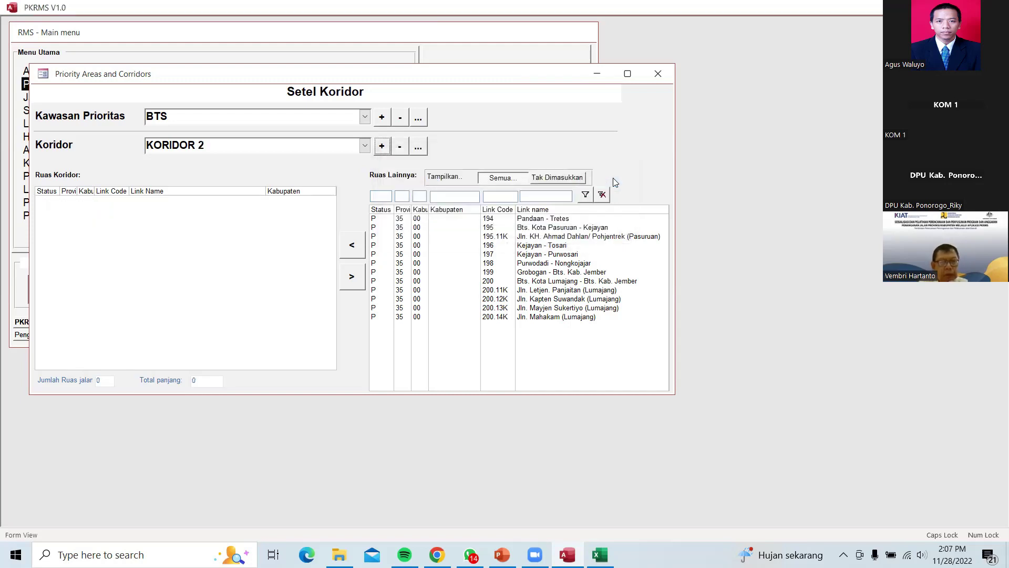
Assign links 194 Pandaan - Tretes and 195 Bts. Kota Pasuruan - Kejayan to KORIDOR 2.
{"action": "left_click", "coordinate": [560, 218]}
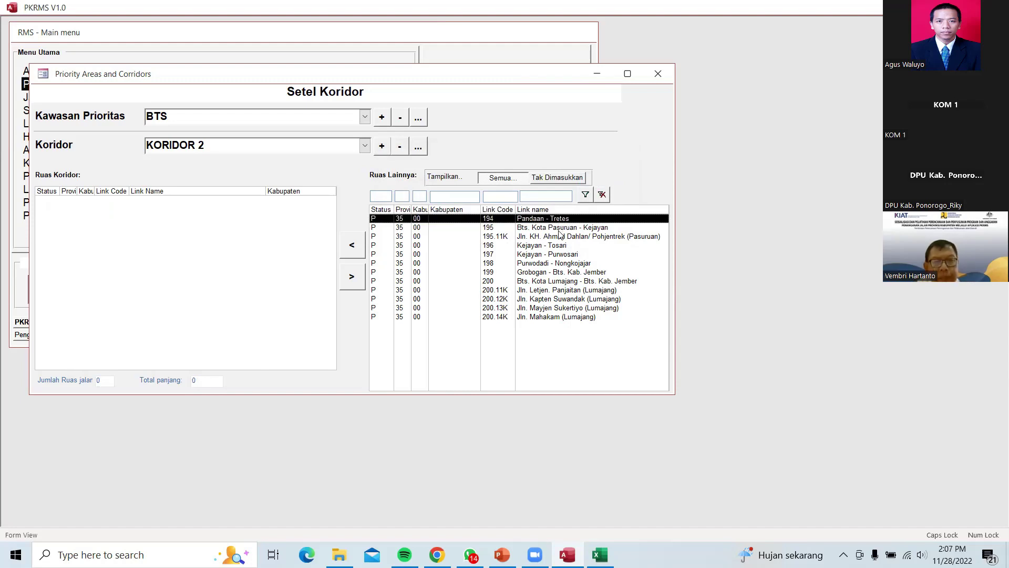
{"action": "left_click", "coordinate": [560, 227], "text": "shift"}
{"action": "left_click", "coordinate": [352, 244]}
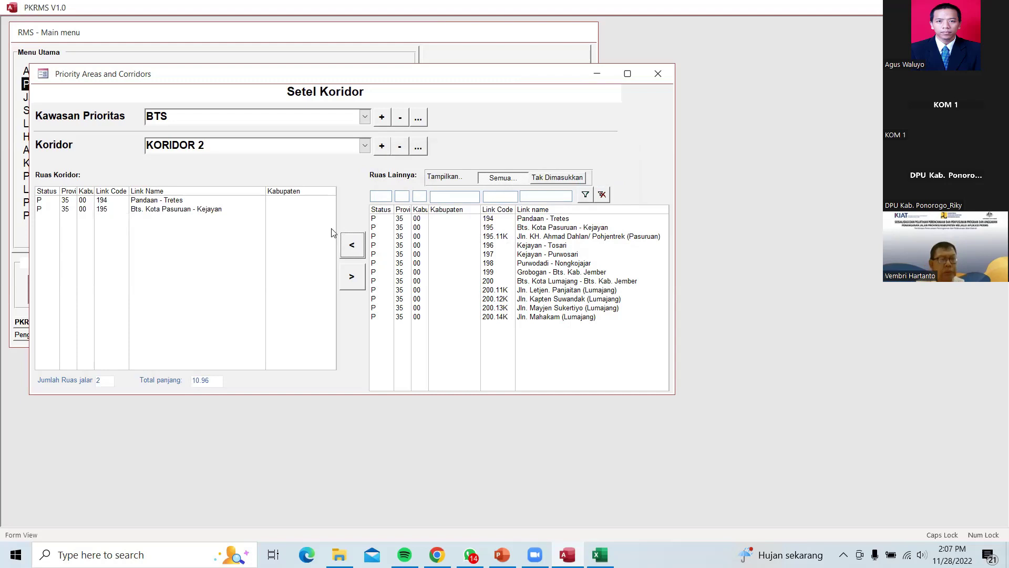
Review the links stored in KORIDOR 1 and KORIDOR 2, and close the corridor form.
{"action": "left_click", "coordinate": [365, 145]}
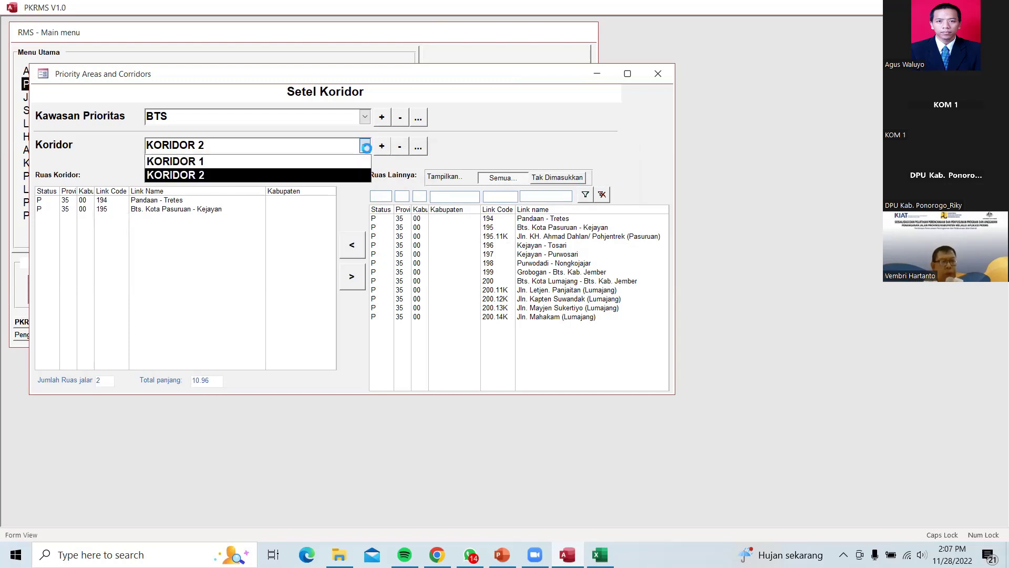
{"action": "left_click", "coordinate": [303, 160]}
{"action": "left_click", "coordinate": [365, 145]}
{"action": "left_click", "coordinate": [323, 175]}
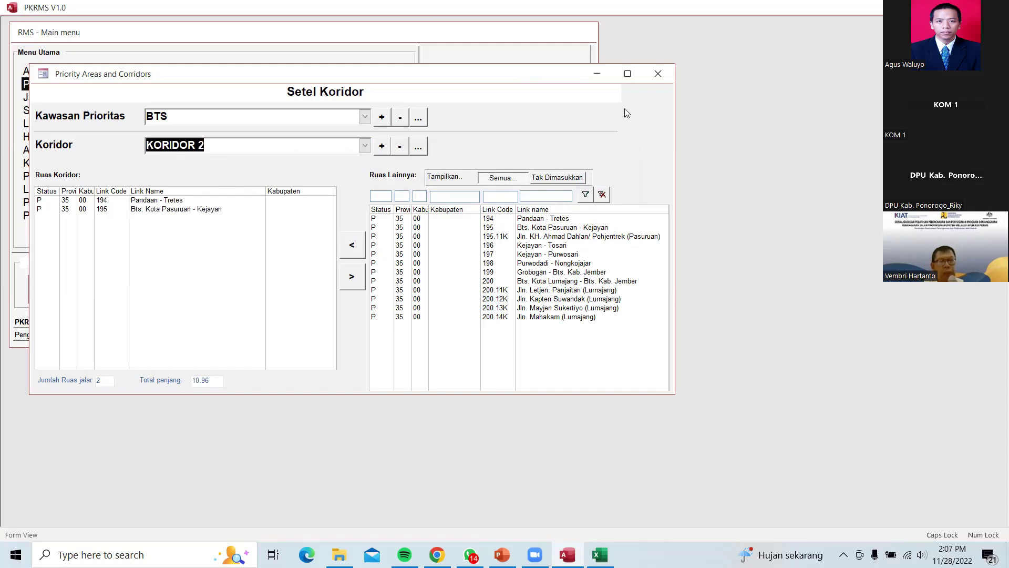
{"action": "left_click", "coordinate": [654, 74]}
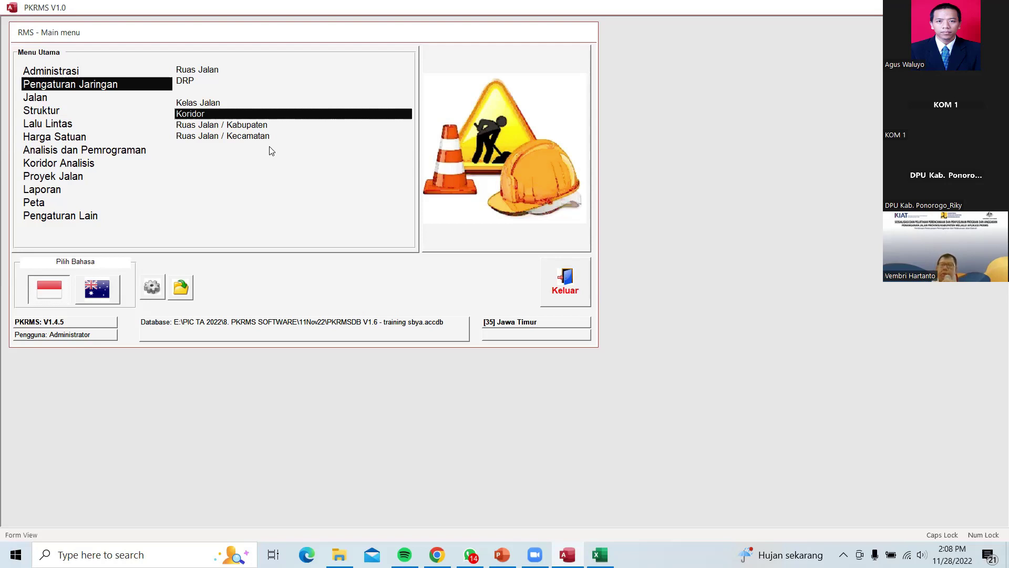
Open the Ruas Jalan / Kabupaten form and select link 200, Bts. Kota Lumajang - Bts. Kab. Jember.
{"action": "left_click", "coordinate": [218, 126]}
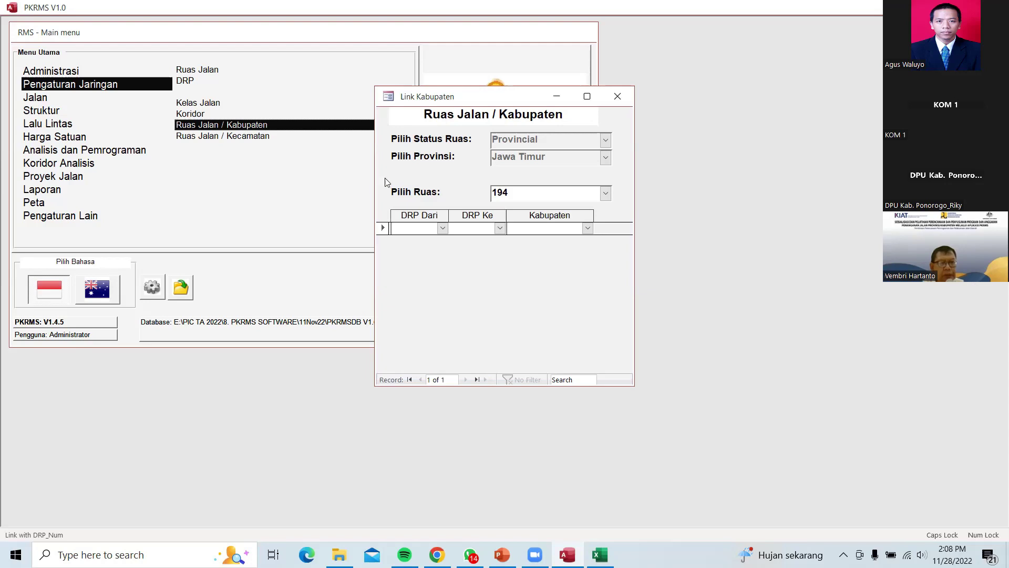
{"action": "left_click", "coordinate": [606, 193]}
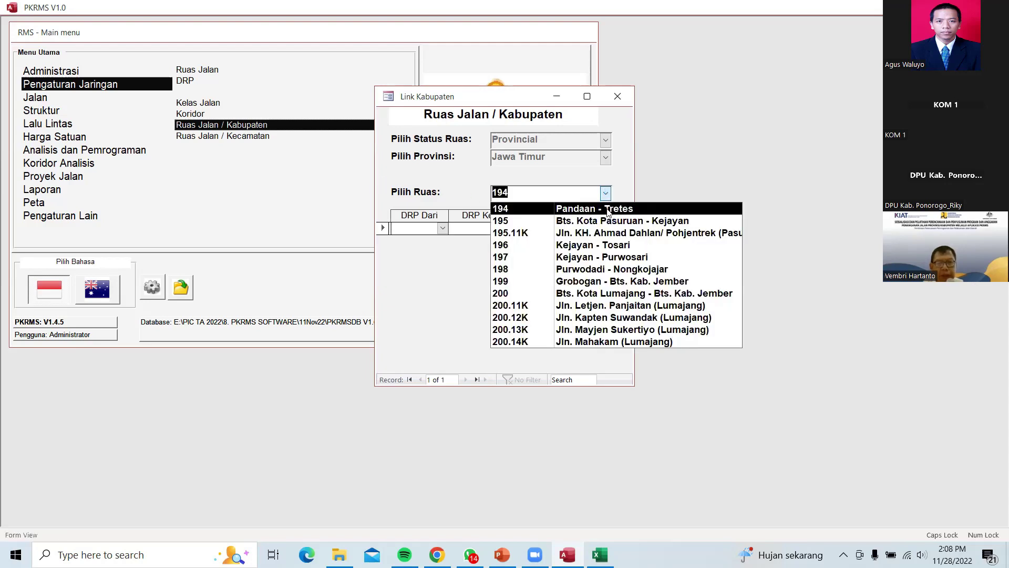
{"action": "left_click", "coordinate": [609, 293]}
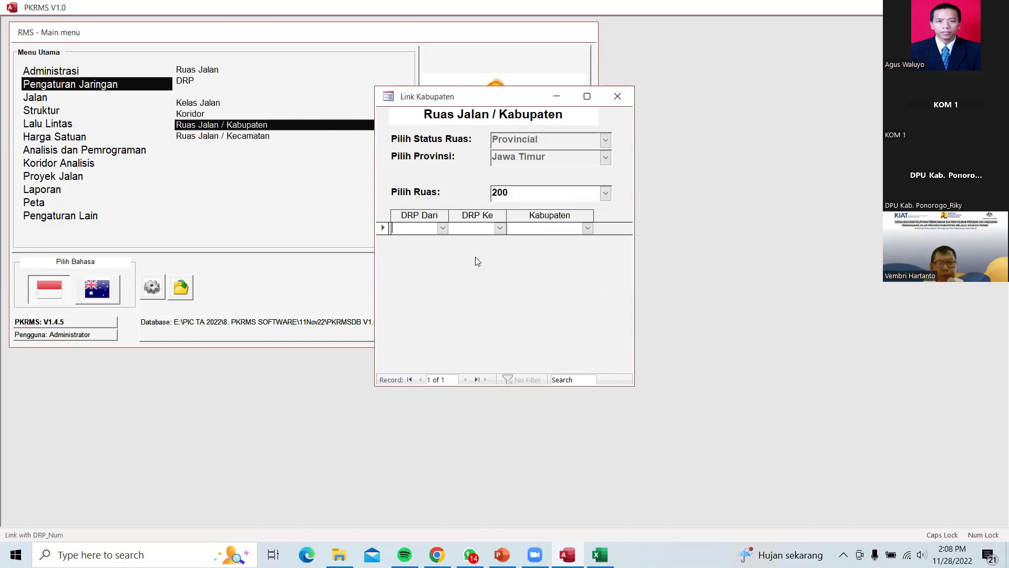
Assign link 200's stretch from DRP 0+000 to 3+000 to Kabupaten Lumajang (08).
{"action": "left_click", "coordinate": [442, 229]}
{"action": "left_click", "coordinate": [432, 241]}
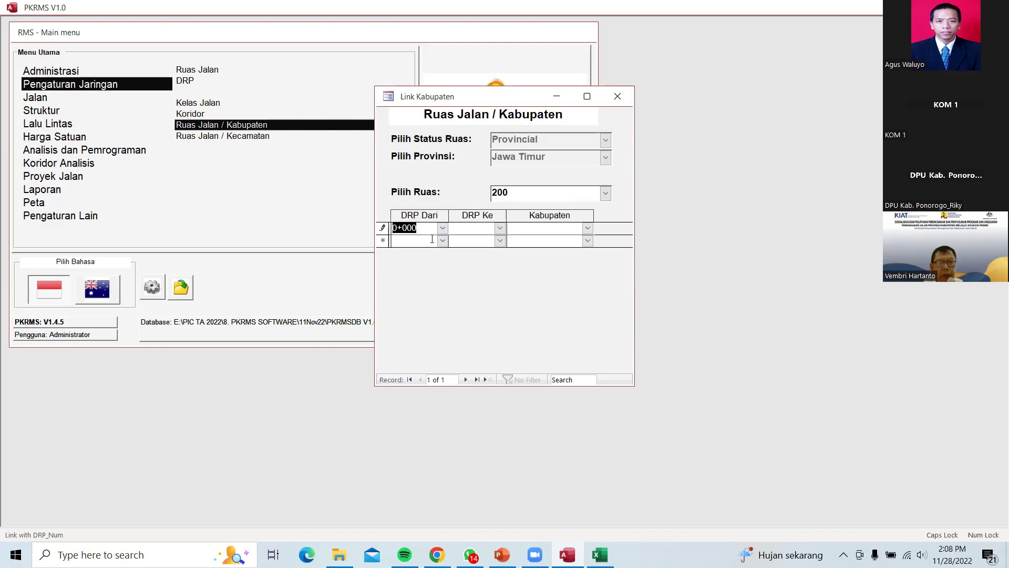
{"action": "left_click", "coordinate": [500, 227]}
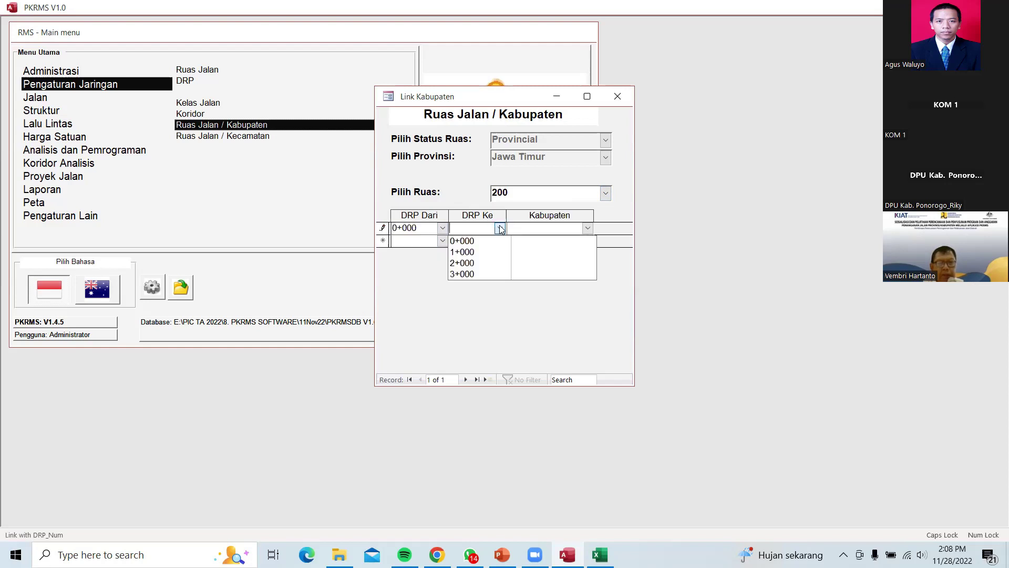
{"action": "left_click", "coordinate": [492, 273]}
{"action": "left_click", "coordinate": [538, 229]}
{"action": "left_click", "coordinate": [587, 228]}
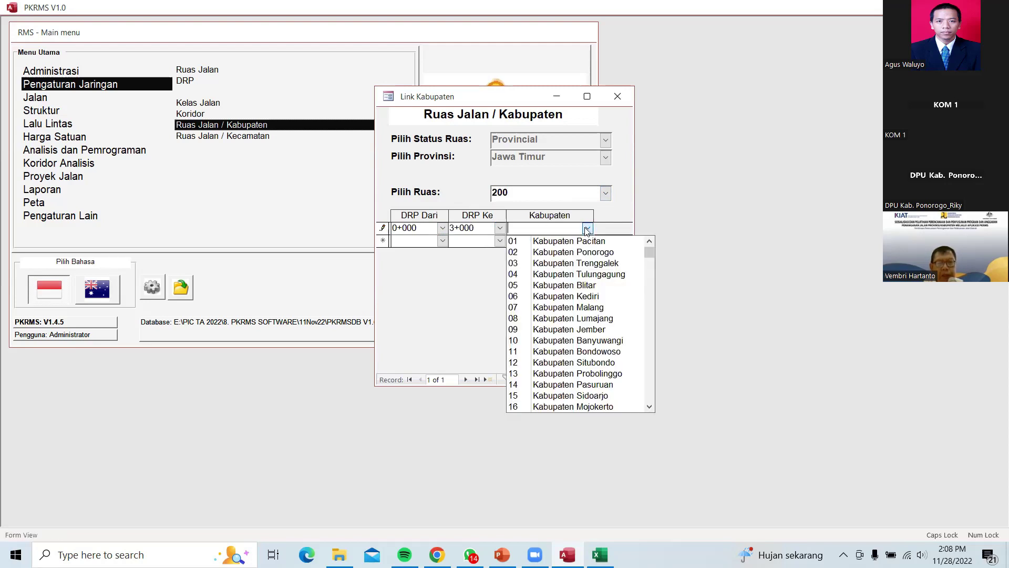
{"action": "left_click", "coordinate": [619, 322]}
Try to add a second kabupaten row for link 200 starting at DRP 3+000.
{"action": "left_click", "coordinate": [442, 240]}
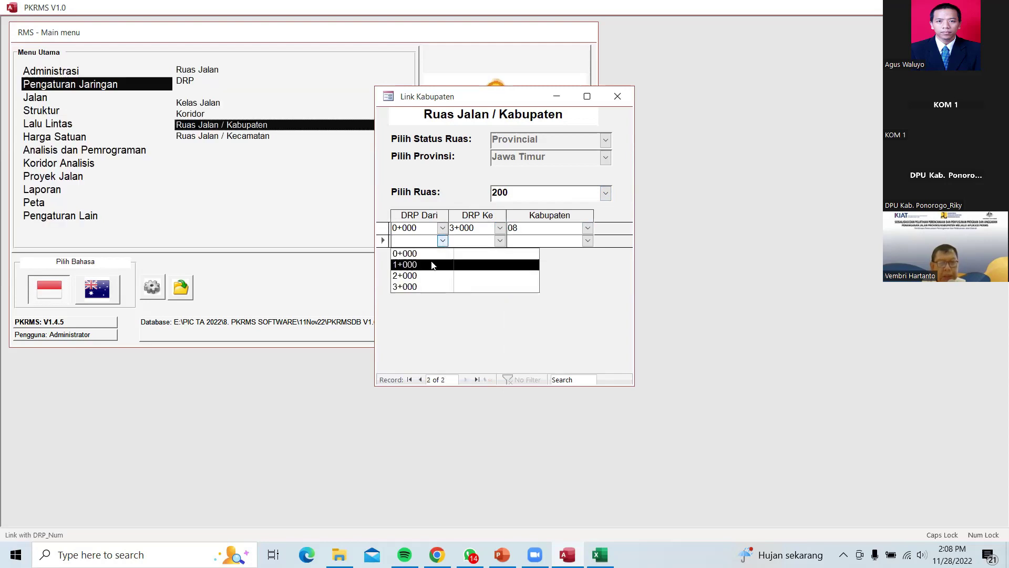
{"action": "left_click", "coordinate": [434, 286]}
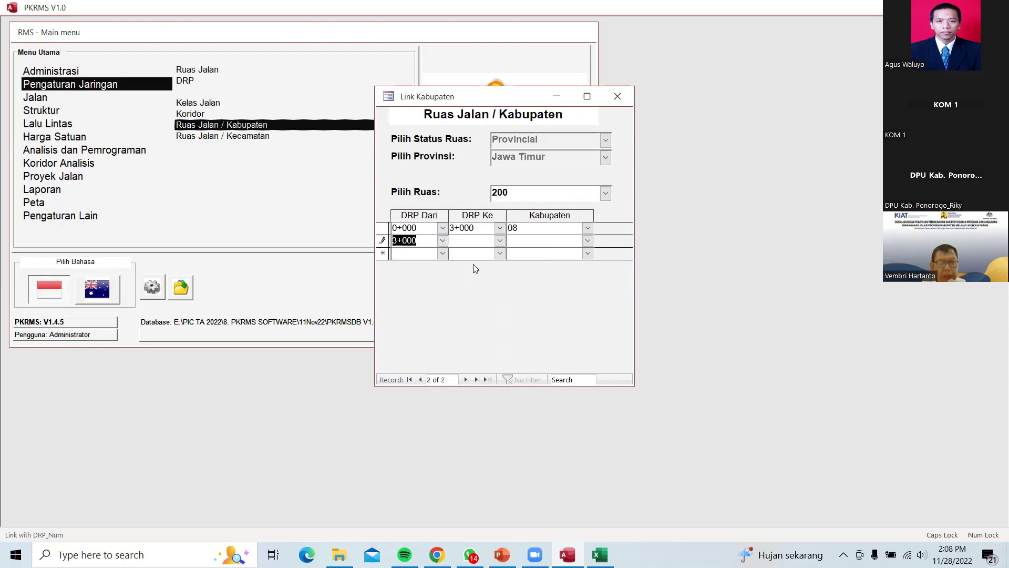
{"action": "left_click", "coordinate": [499, 241]}
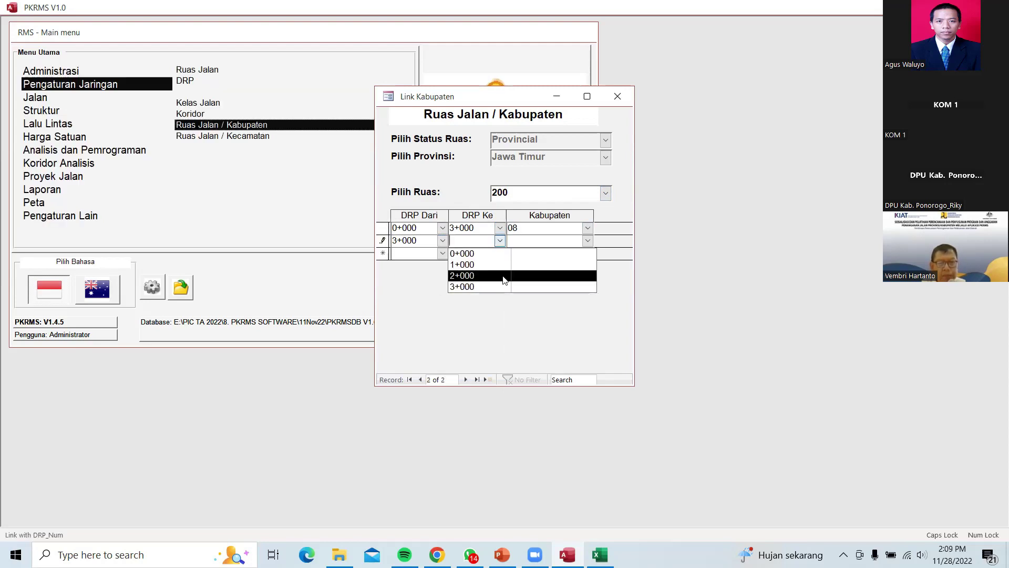
{"action": "left_click", "coordinate": [668, 181]}
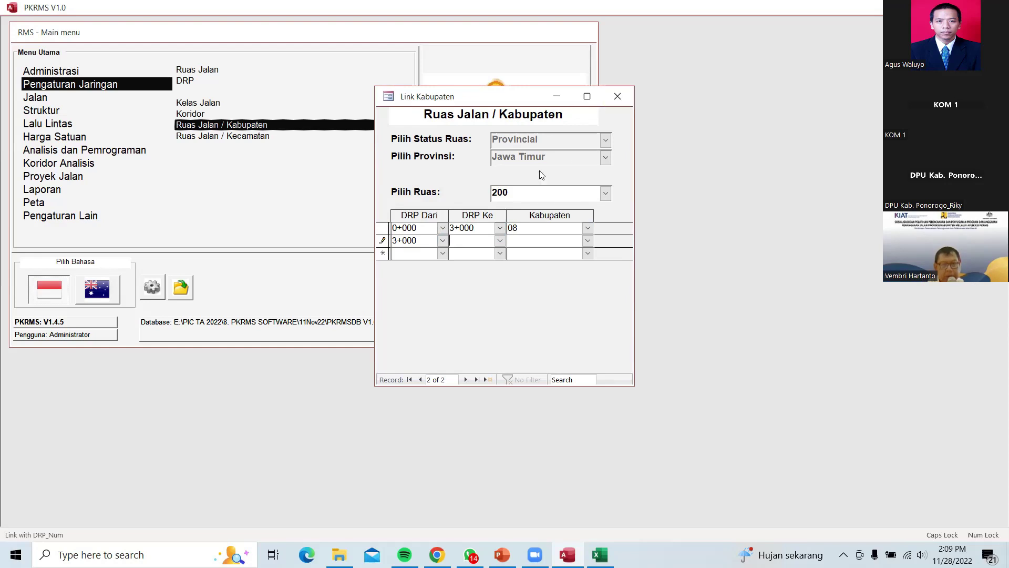
Change the end point (DRP Ke) of the Kabupaten Lumajang row to 2+000.
{"action": "left_click", "coordinate": [499, 229]}
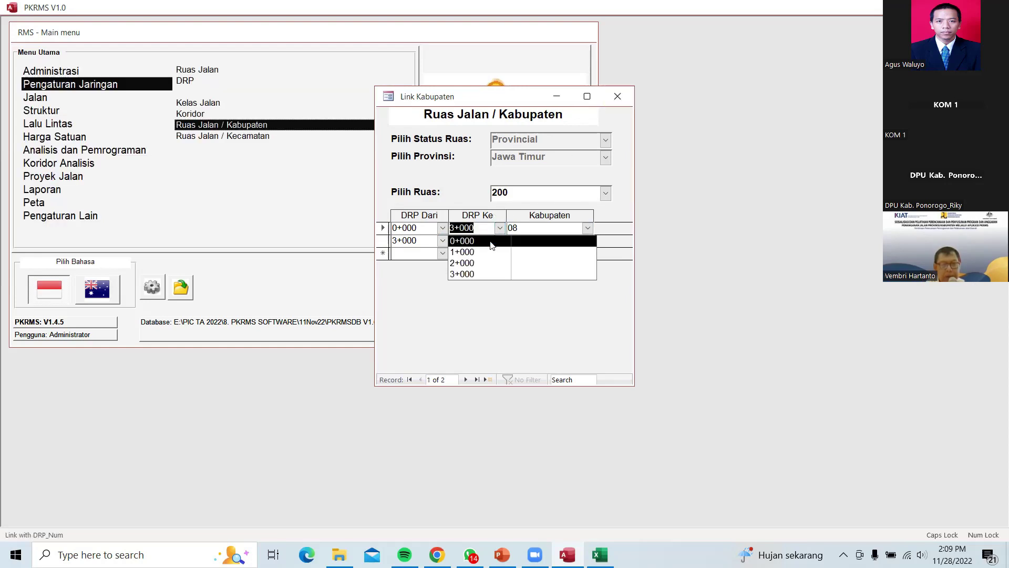
{"action": "left_click", "coordinate": [485, 262]}
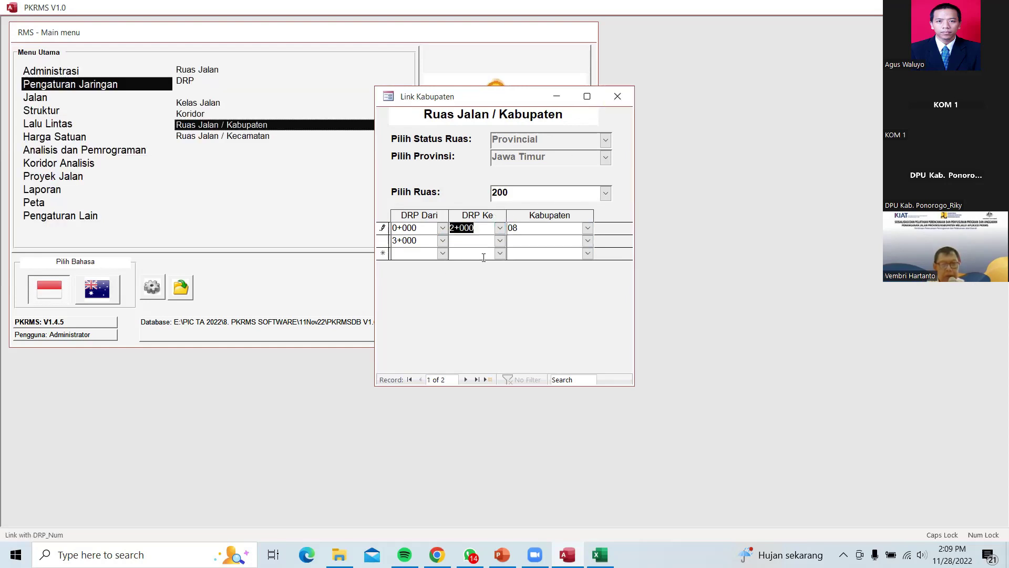
{"action": "left_click", "coordinate": [480, 229]}
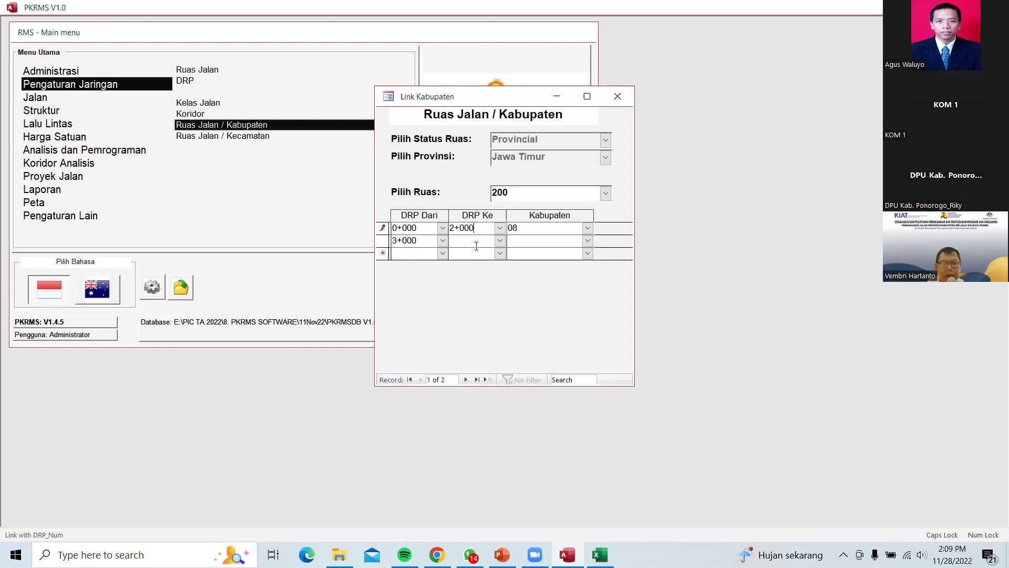
Set link 200's second row to run from DRP 2+000 to 3+000 in Kabupaten Probolinggo (13) and close the form.
{"action": "left_click", "coordinate": [442, 240]}
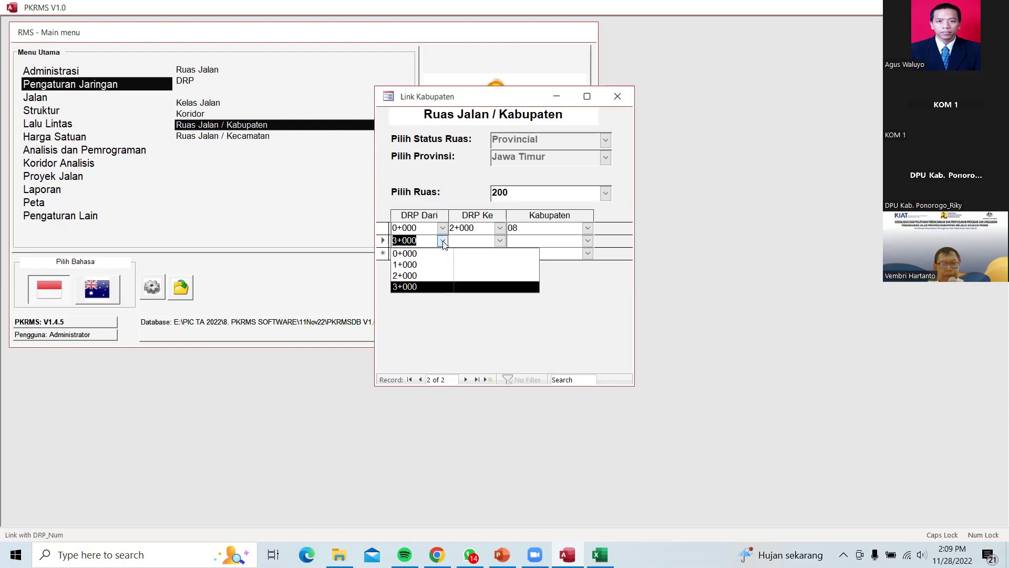
{"action": "left_click", "coordinate": [429, 275]}
{"action": "left_click", "coordinate": [499, 240]}
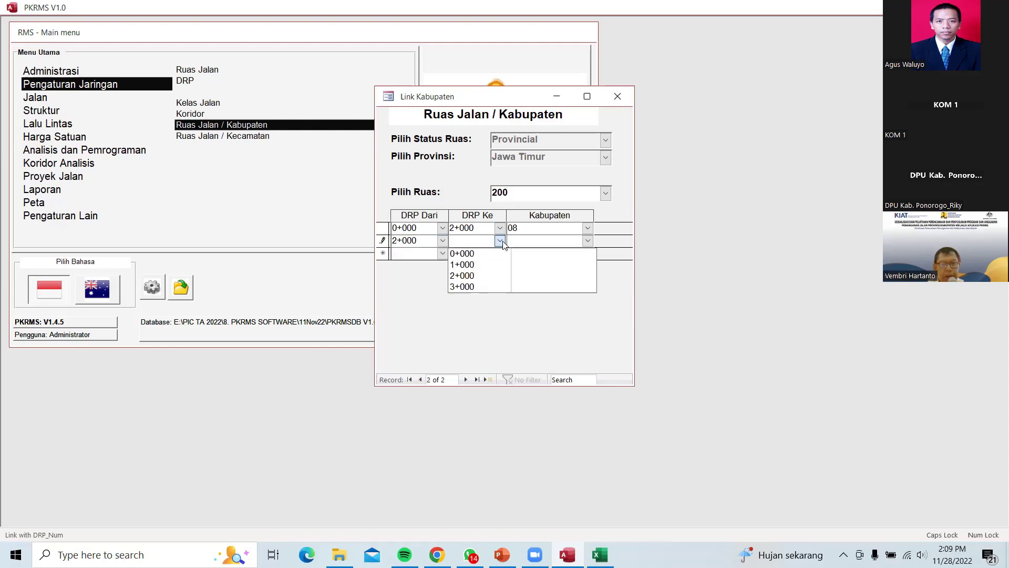
{"action": "left_click", "coordinate": [478, 286]}
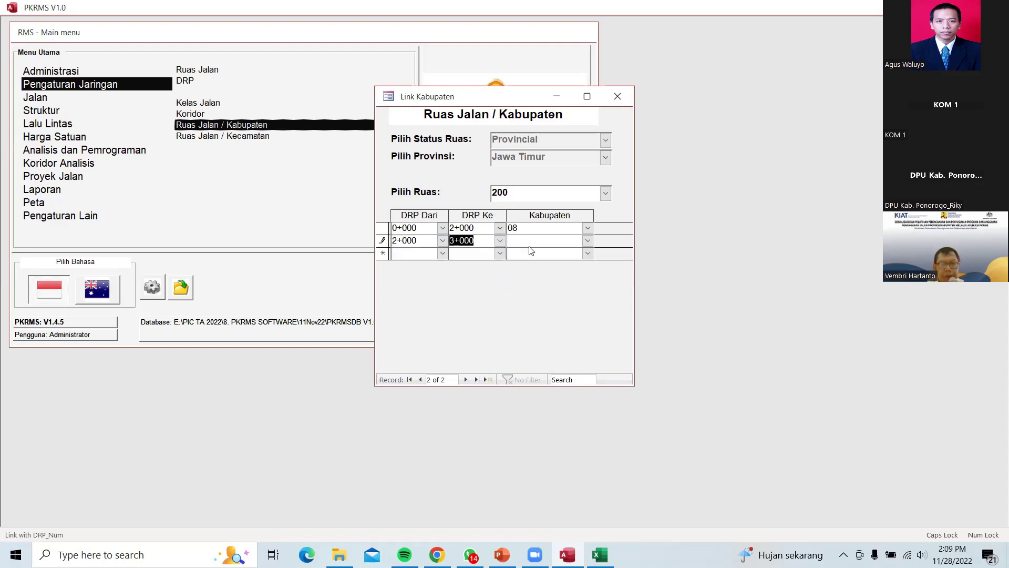
{"action": "left_click", "coordinate": [531, 243]}
{"action": "left_click", "coordinate": [588, 240]}
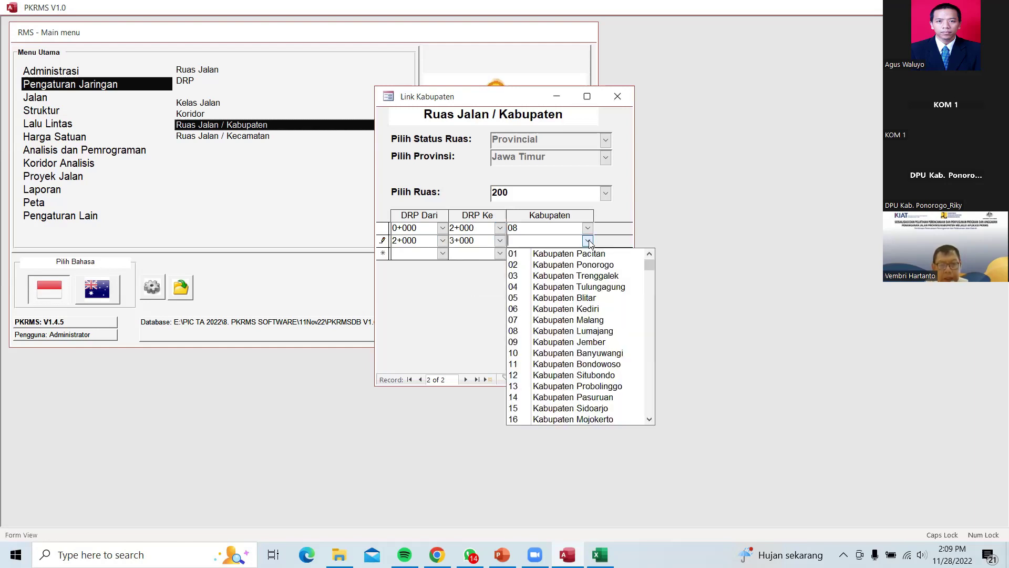
{"action": "left_click", "coordinate": [613, 385]}
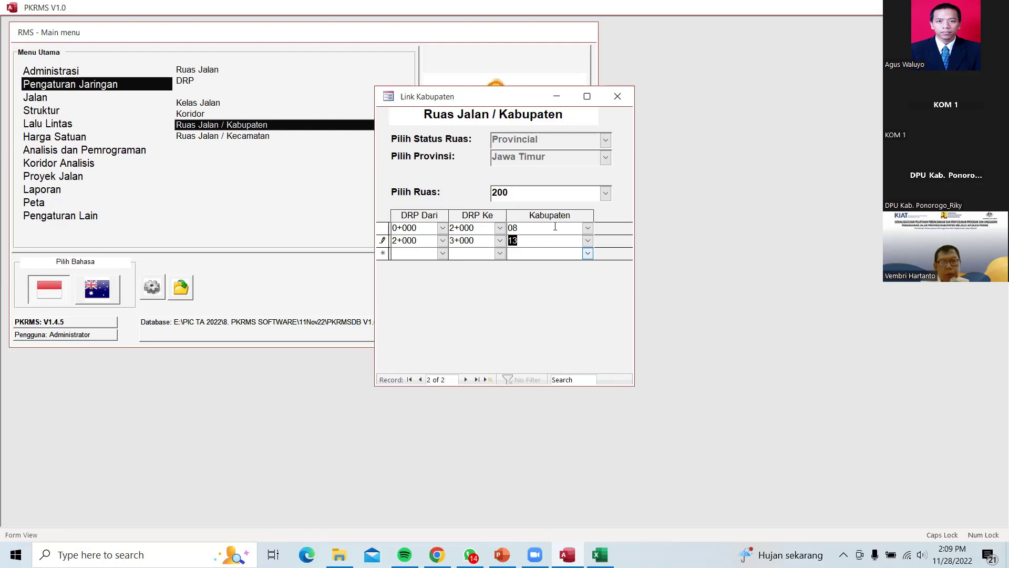
{"action": "left_click", "coordinate": [618, 97]}
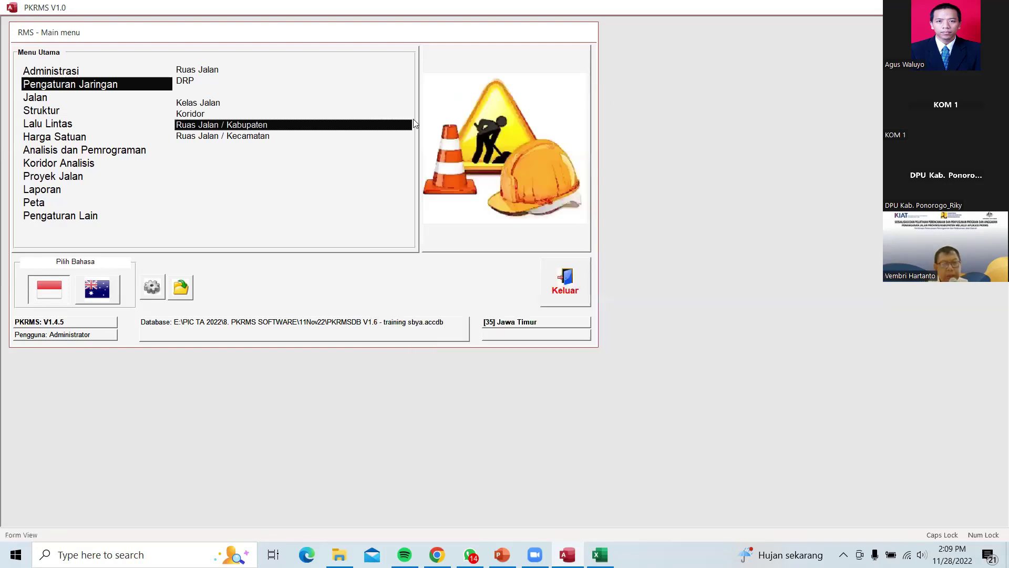
Try to assign link 200's stretch from DRP 0+000 to 1+000 in the Ruas Jalan / Kecamatan form, and close it discarding the entry.
{"action": "left_click", "coordinate": [257, 134]}
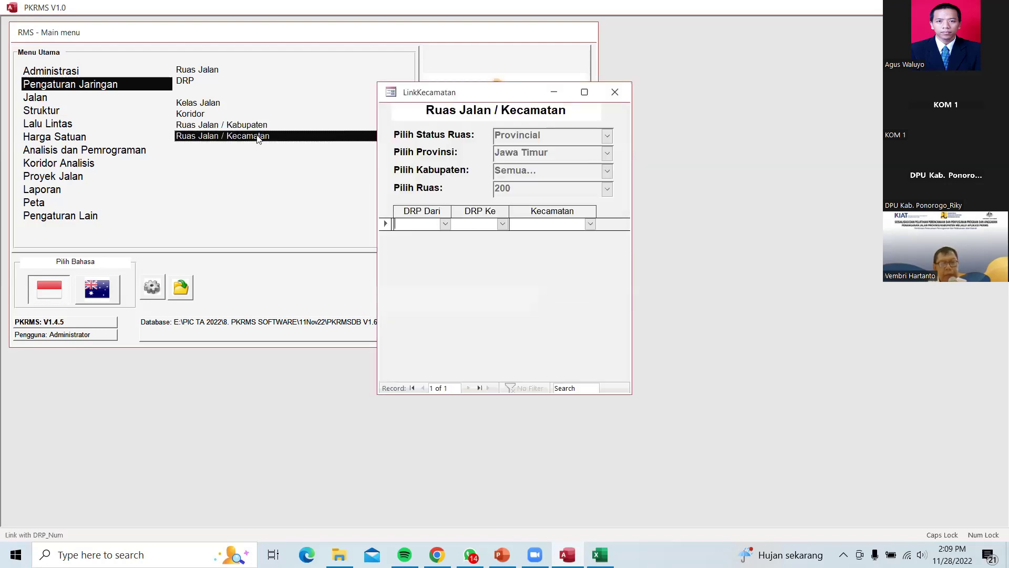
{"action": "left_click", "coordinate": [445, 223]}
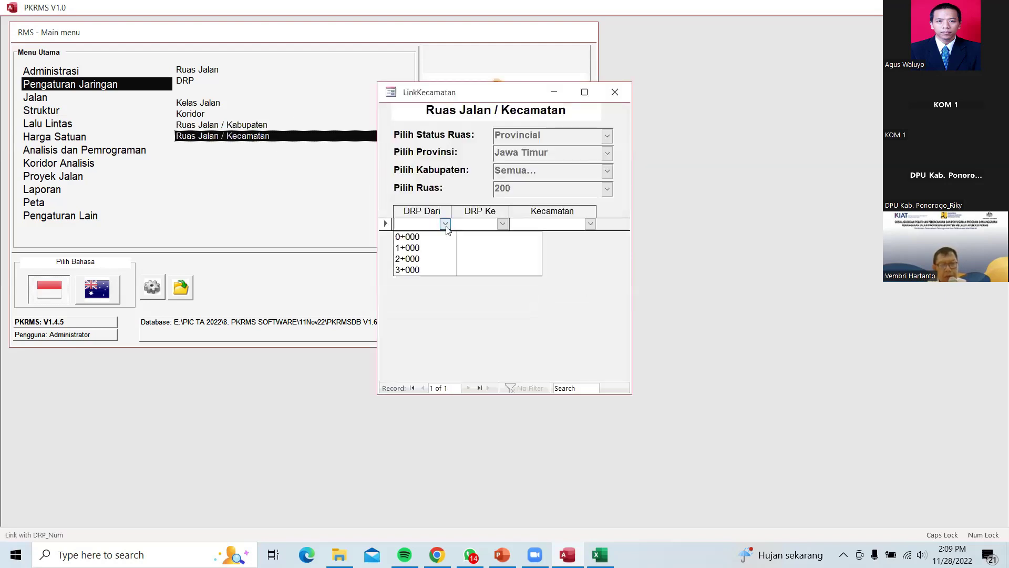
{"action": "left_click", "coordinate": [439, 240]}
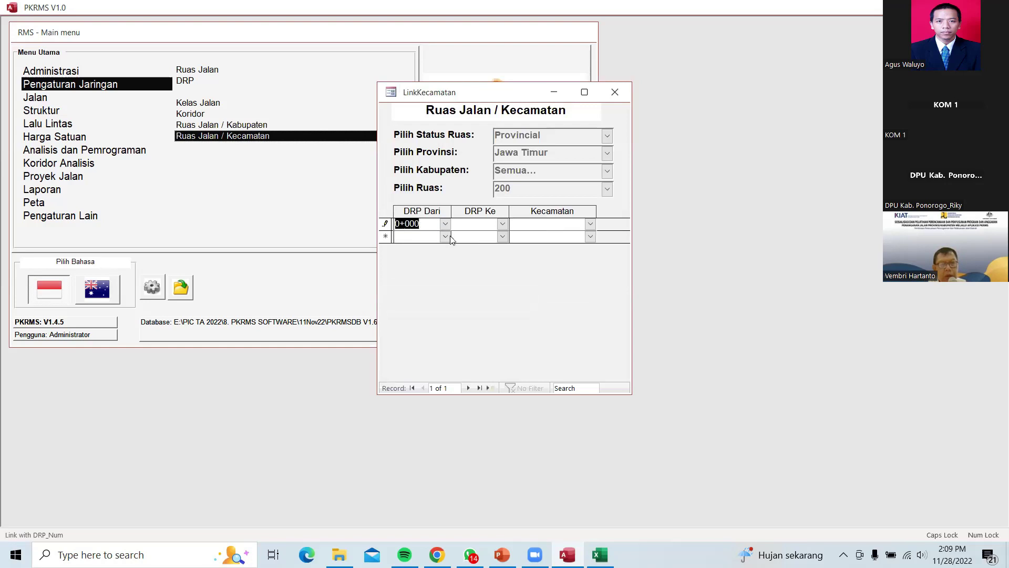
{"action": "left_click", "coordinate": [502, 224]}
{"action": "left_click", "coordinate": [482, 247]}
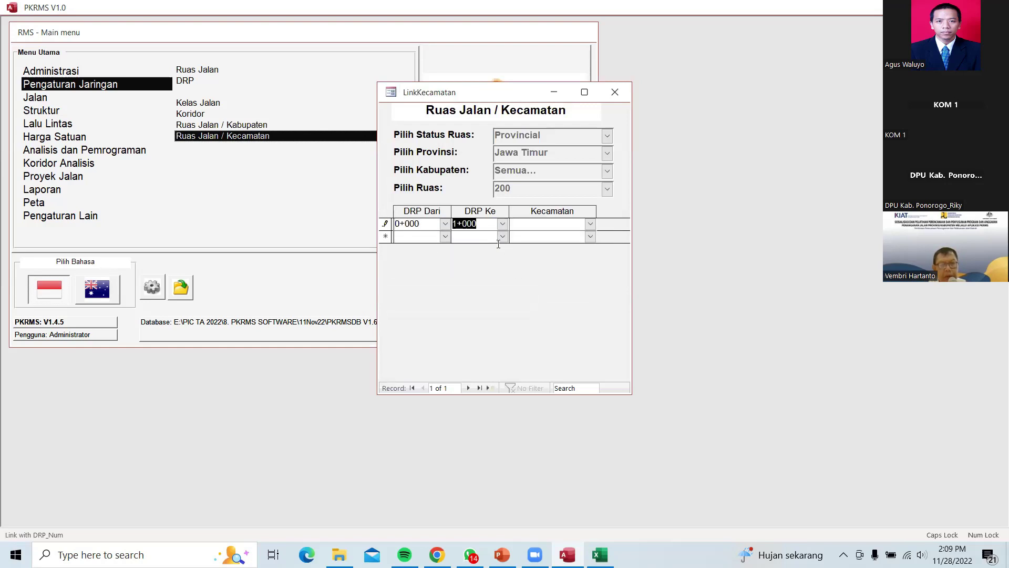
{"action": "left_click", "coordinate": [590, 224]}
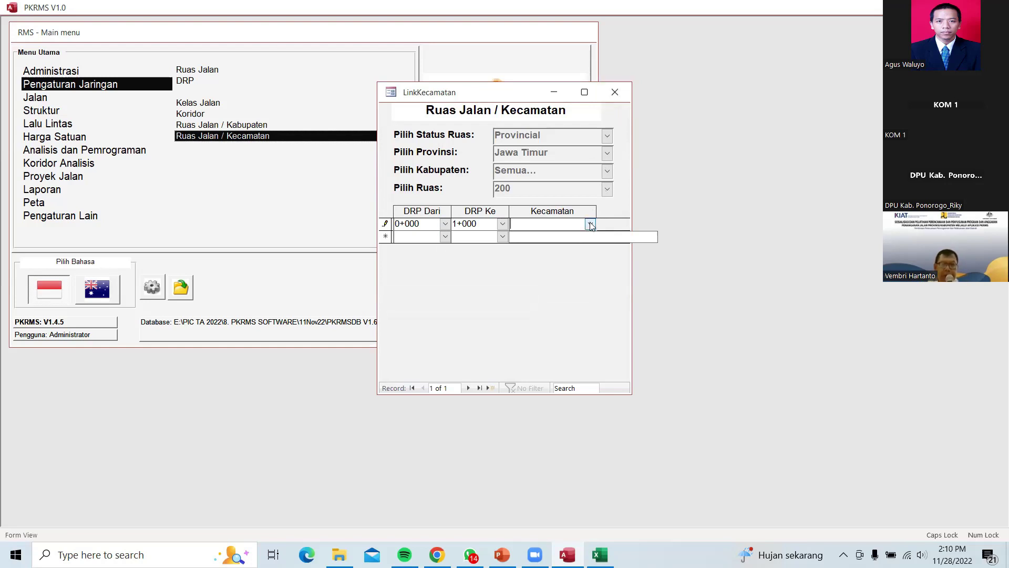
{"action": "left_click", "coordinate": [620, 94]}
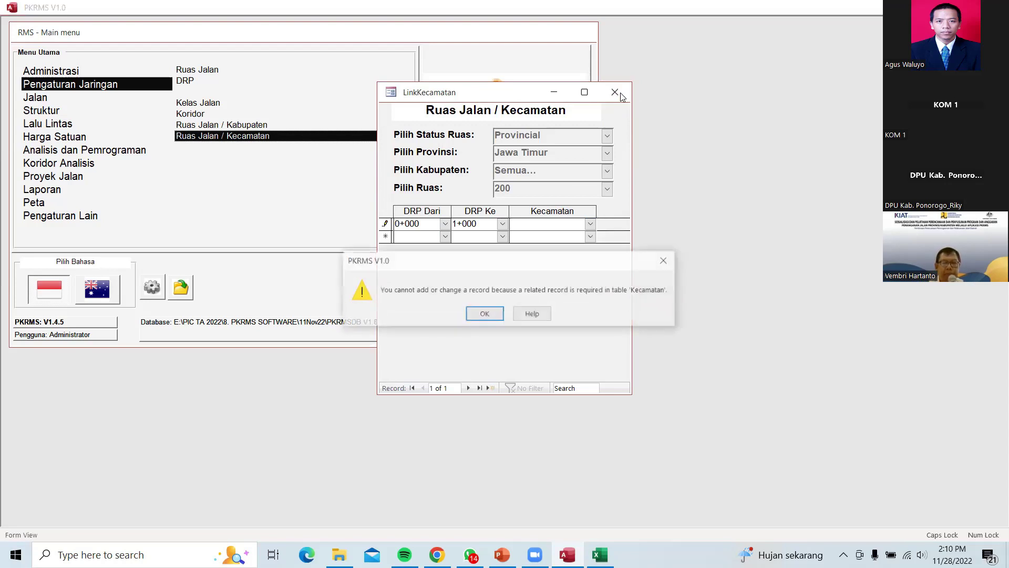
{"action": "left_click", "coordinate": [484, 314]}
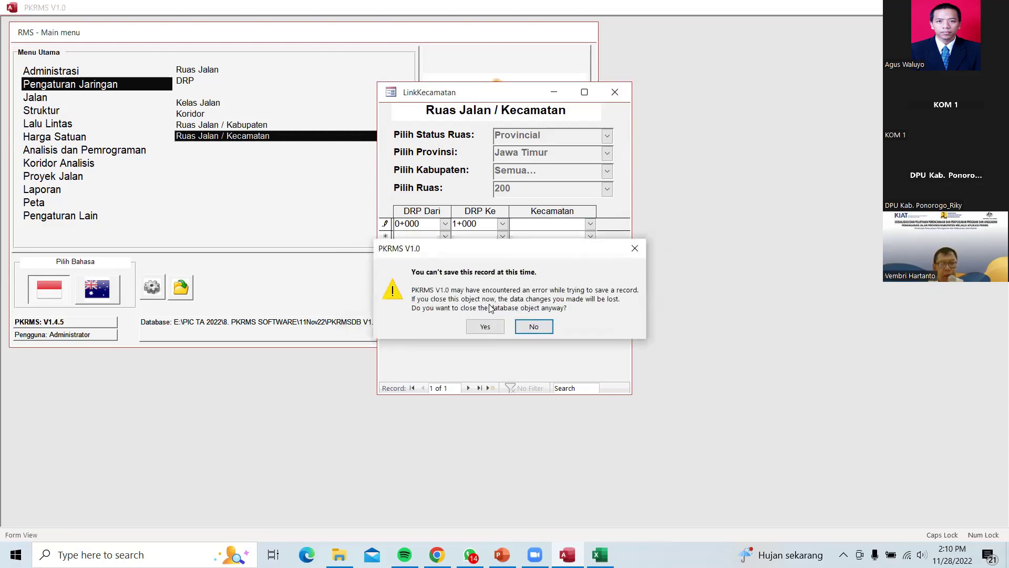
{"action": "left_click", "coordinate": [485, 326]}
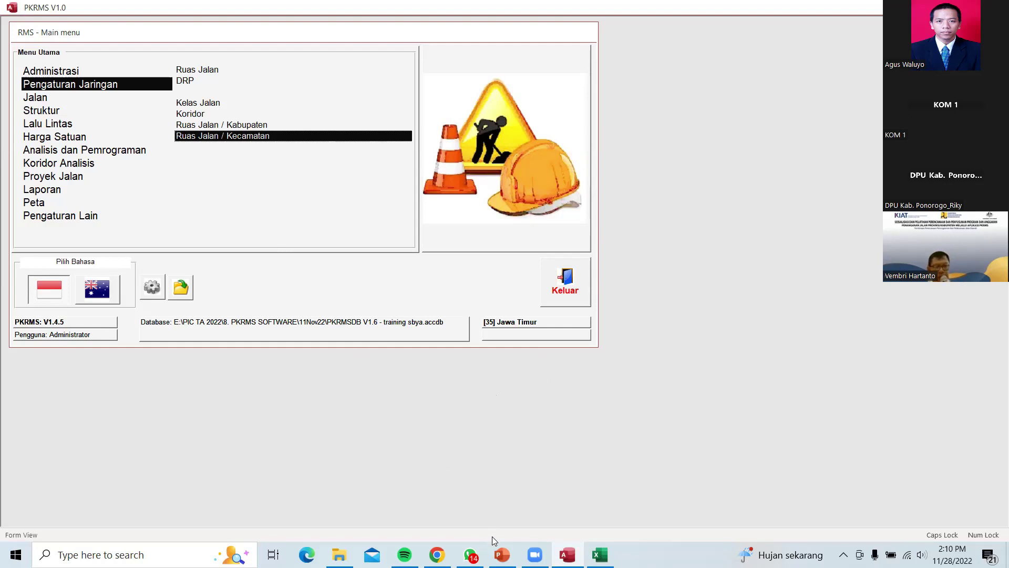
Switch to the Modul 2 training presentation in PowerPoint and bring up slide 8, Alur Survei Pengumpulan Data.
{"action": "key", "text": "alt+Tab"}
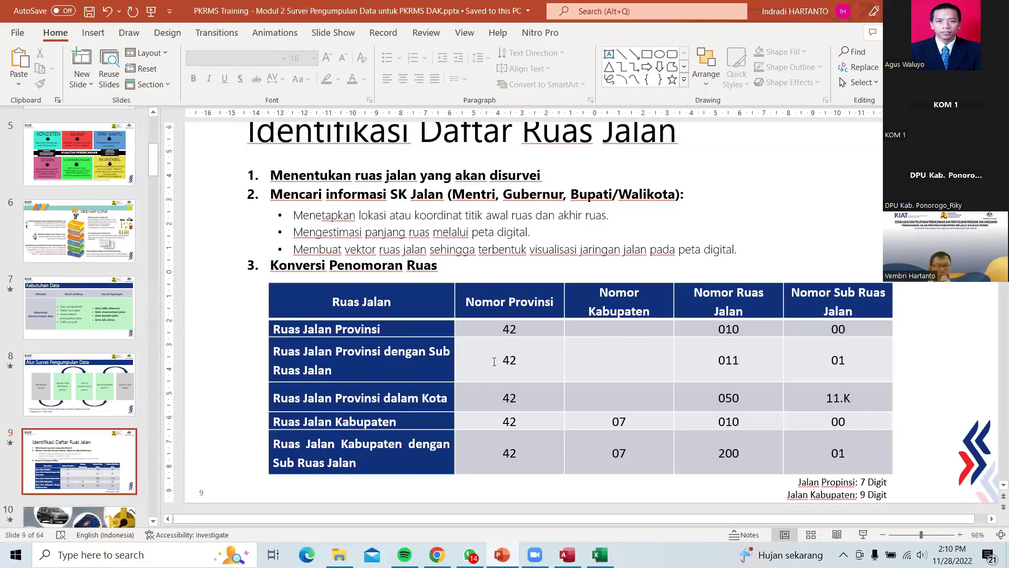
{"action": "scroll", "coordinate": [255, 350], "scroll_direction": "down", "scroll_amount": 2}
{"action": "key", "text": "Up"}
{"action": "key", "text": "Up"}
{"action": "key", "text": "Up"}
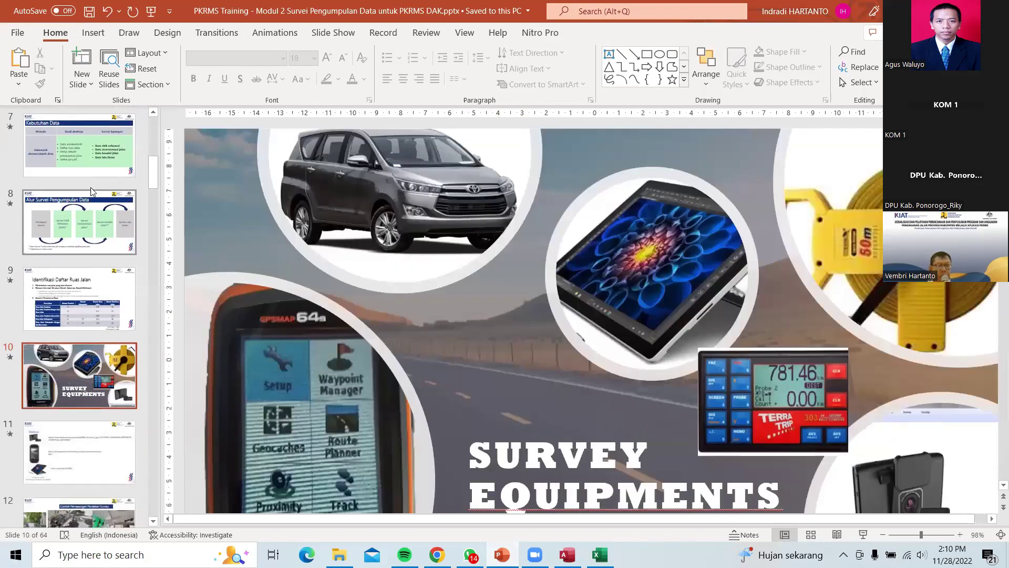
{"action": "left_click", "coordinate": [83, 236]}
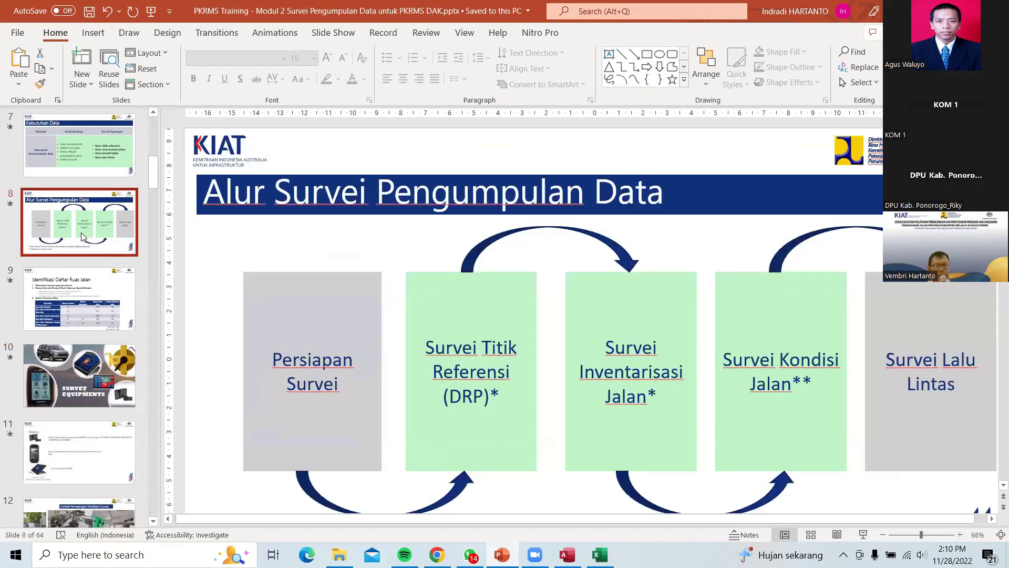